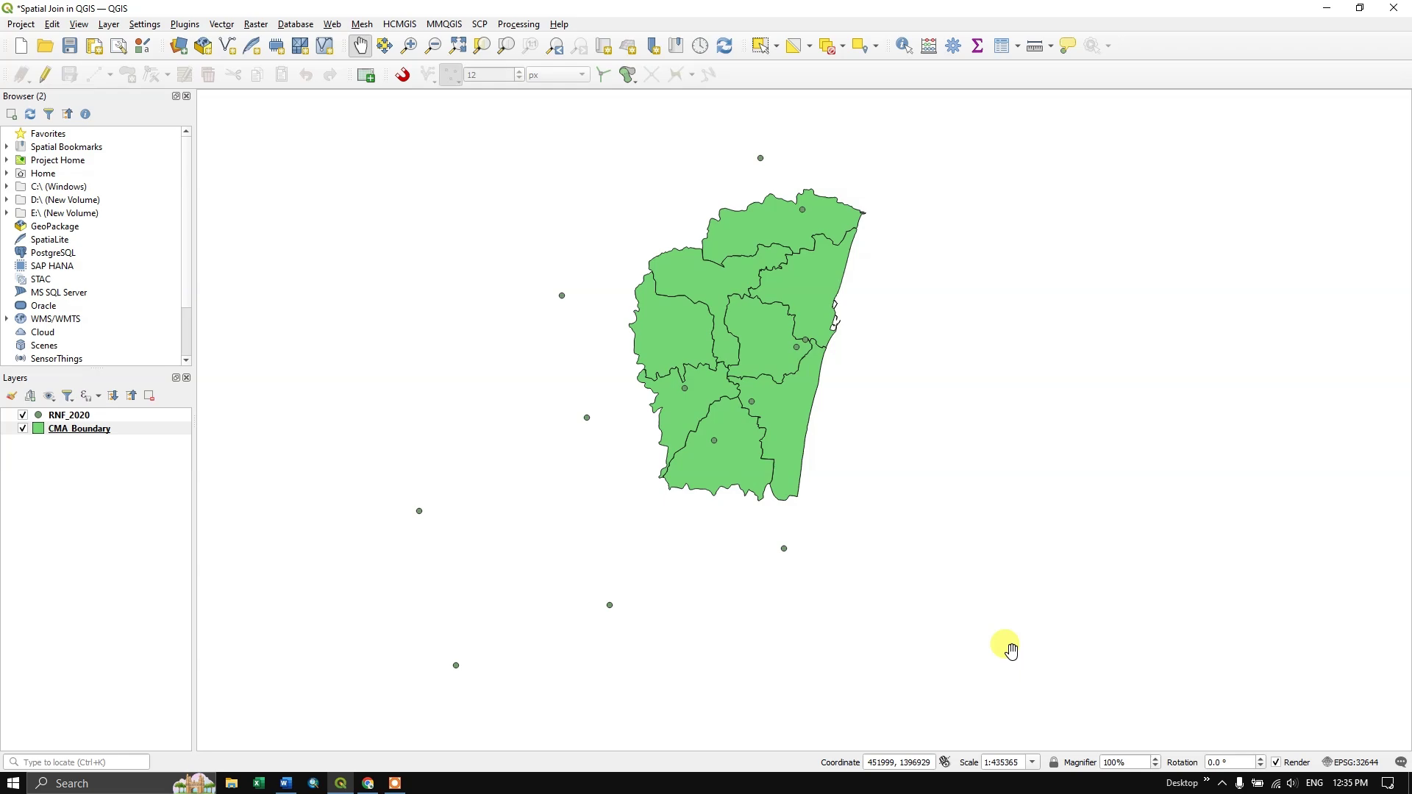
- Switch to the Spatial Join Word document and read the spatial join definition, purpose, key differences and example use case
{"action": "key", "text": "alt+Tab"}
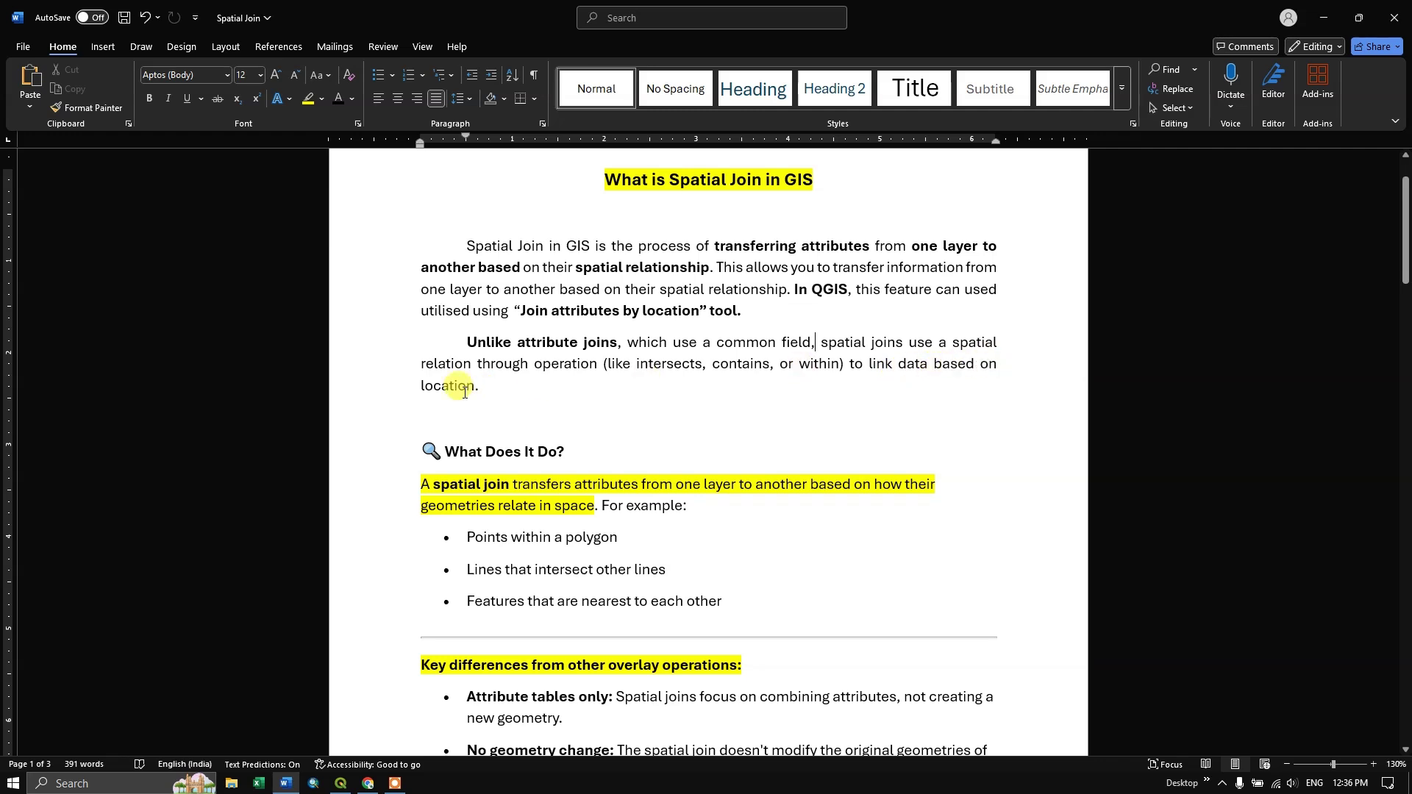
{"action": "scroll", "coordinate": [463, 456], "scroll_direction": "down", "scroll_amount": 1}
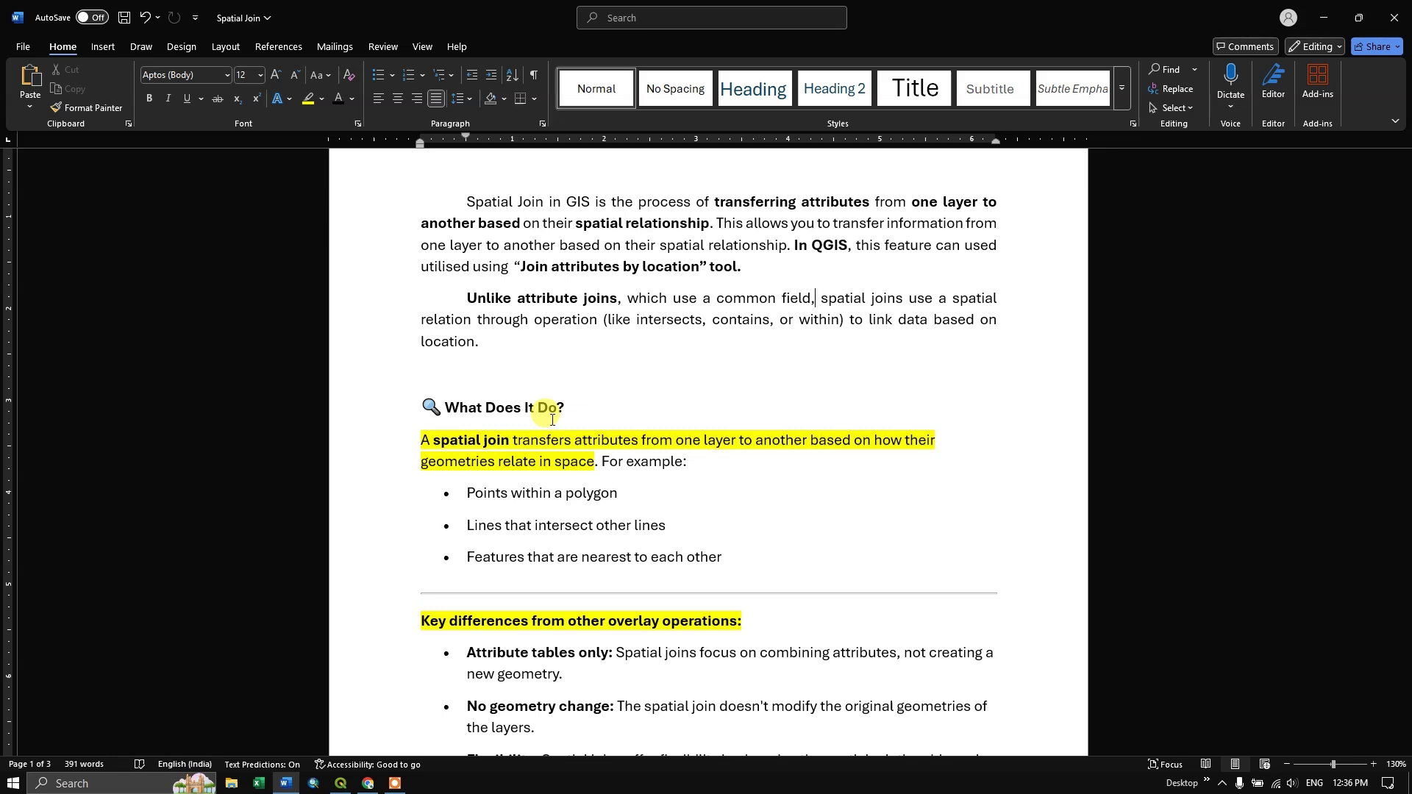
{"action": "scroll", "coordinate": [559, 441], "scroll_direction": "down", "scroll_amount": 3}
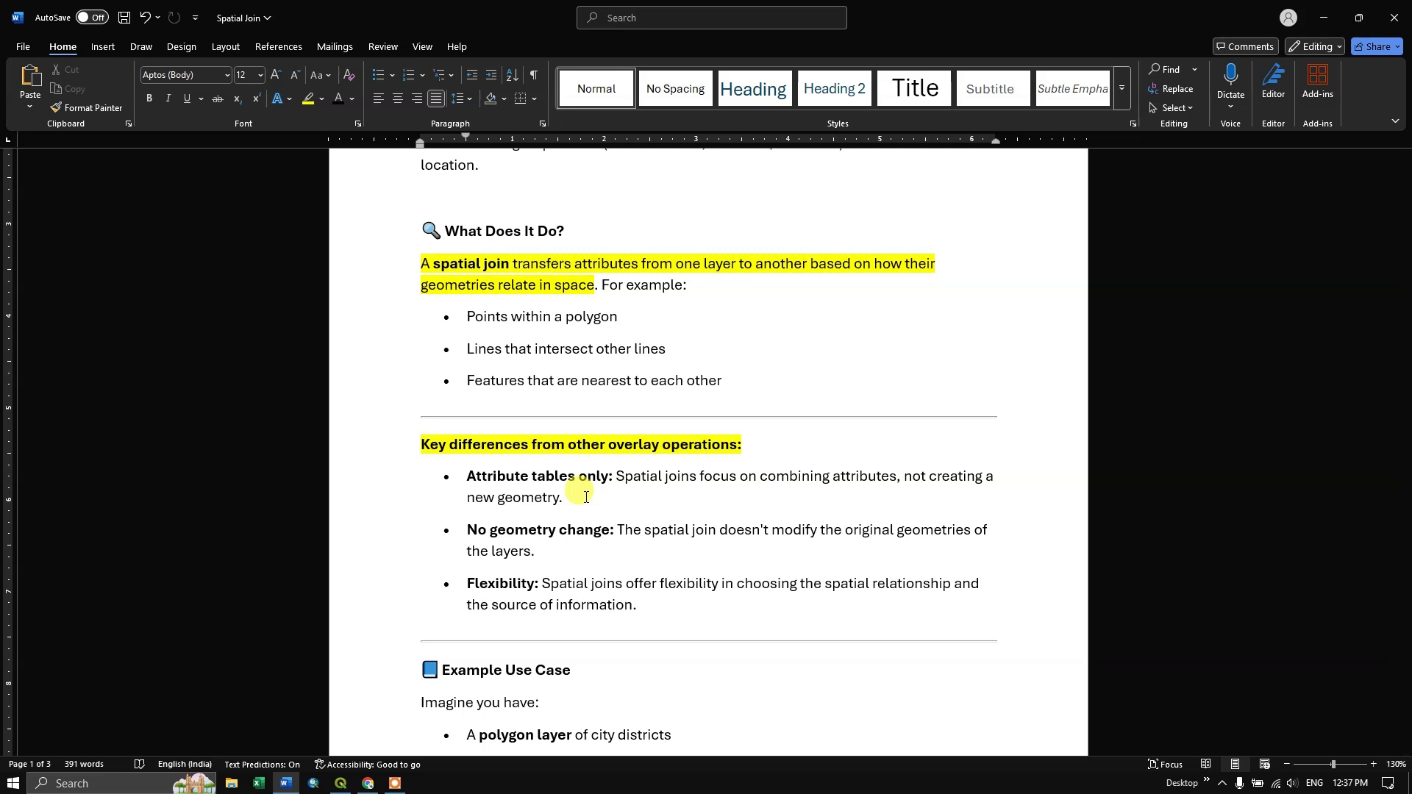
{"action": "scroll", "coordinate": [501, 541], "scroll_direction": "down", "scroll_amount": 1}
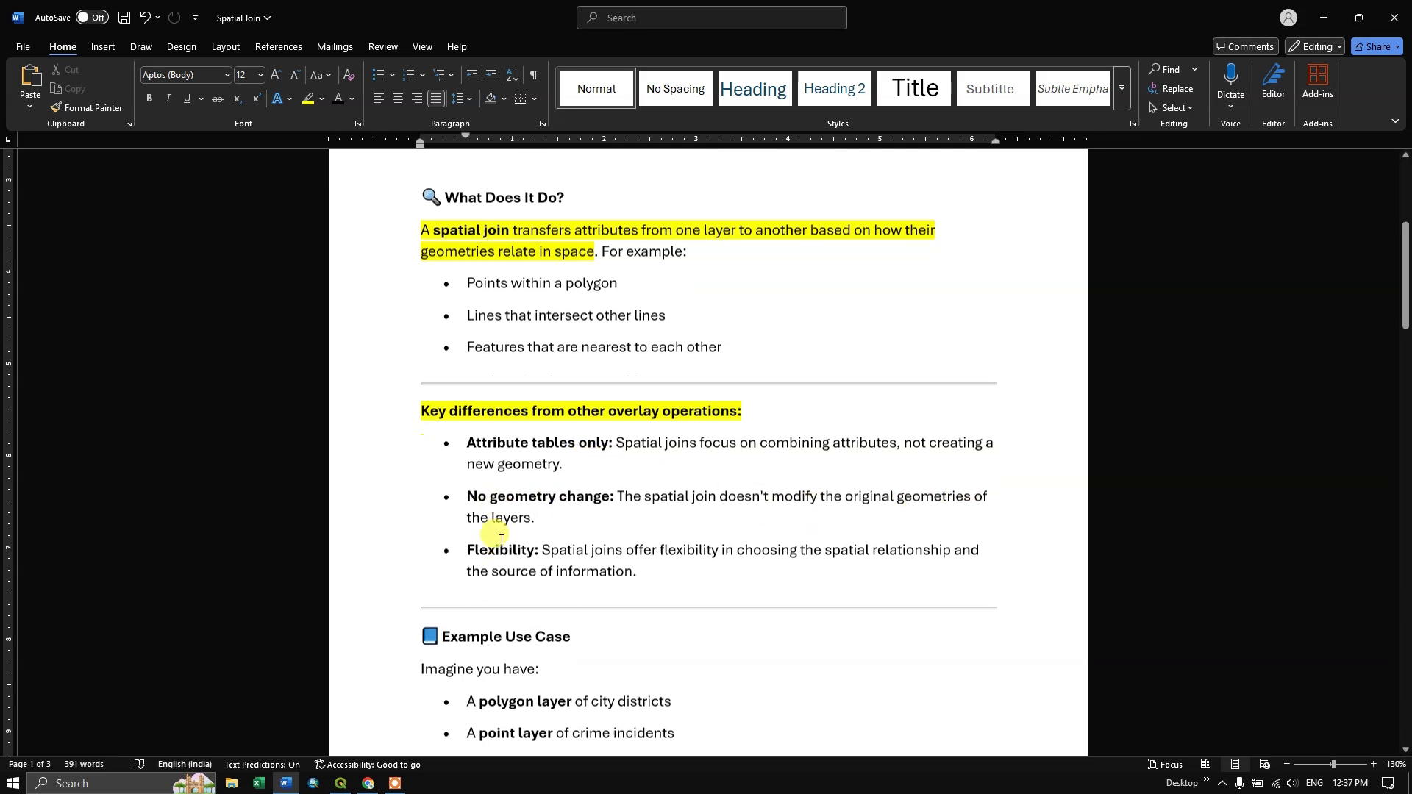
{"action": "scroll", "coordinate": [499, 531], "scroll_direction": "down", "scroll_amount": 1}
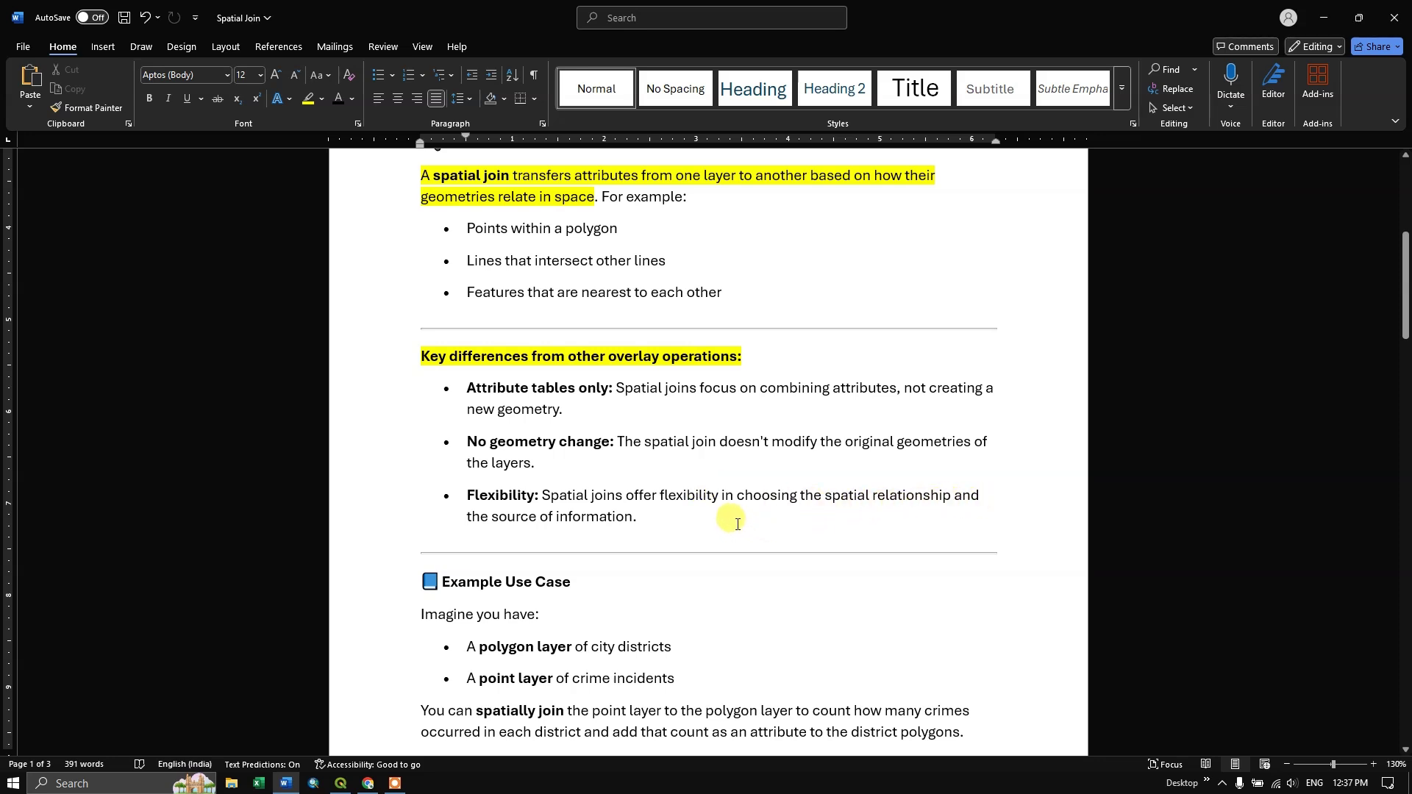
{"action": "scroll", "coordinate": [737, 524], "scroll_direction": "down", "scroll_amount": 3}
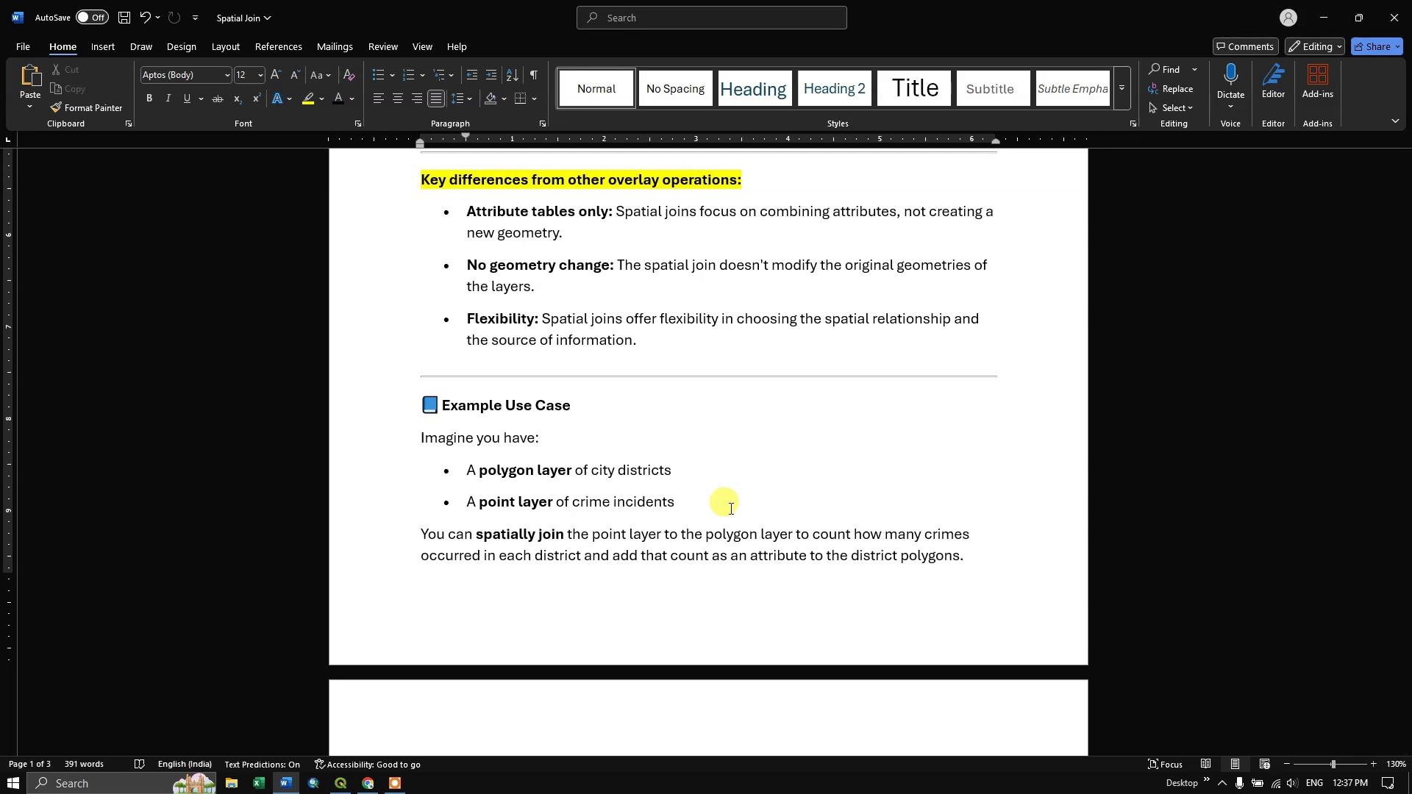
{"action": "scroll", "coordinate": [731, 508], "scroll_direction": "down", "scroll_amount": 1}
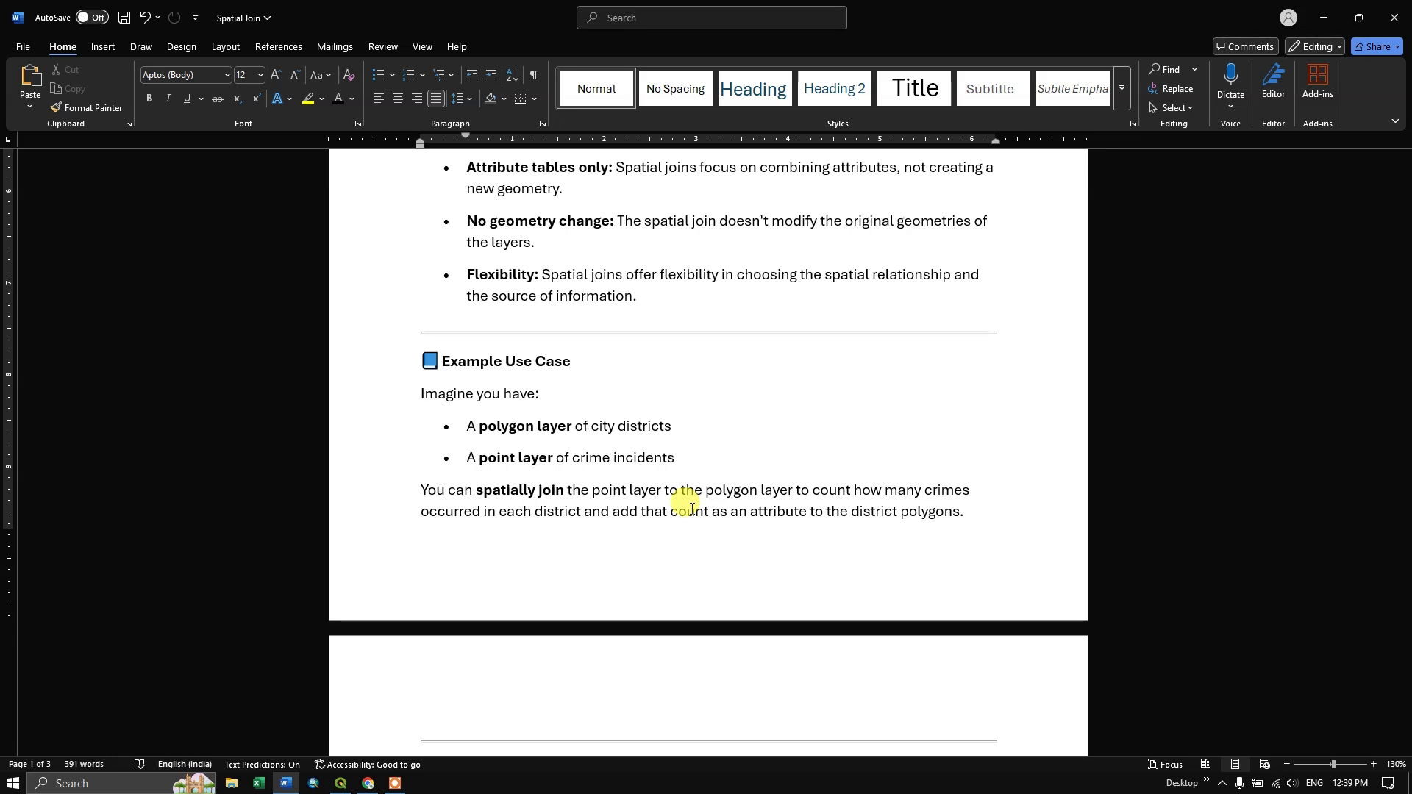
{"action": "scroll", "coordinate": [694, 507], "scroll_direction": "down", "scroll_amount": 5}
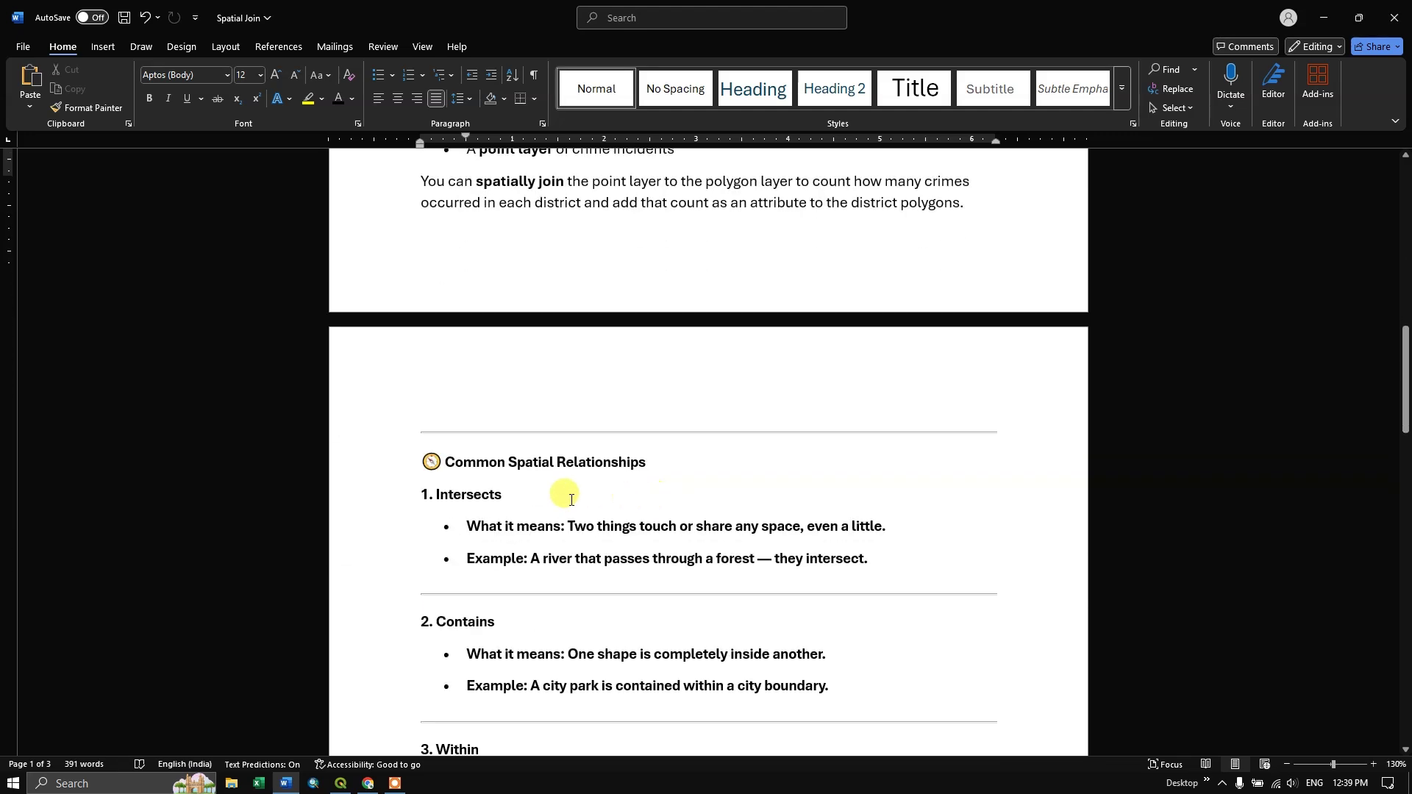
{"action": "scroll", "coordinate": [559, 495], "scroll_direction": "down", "scroll_amount": 1}
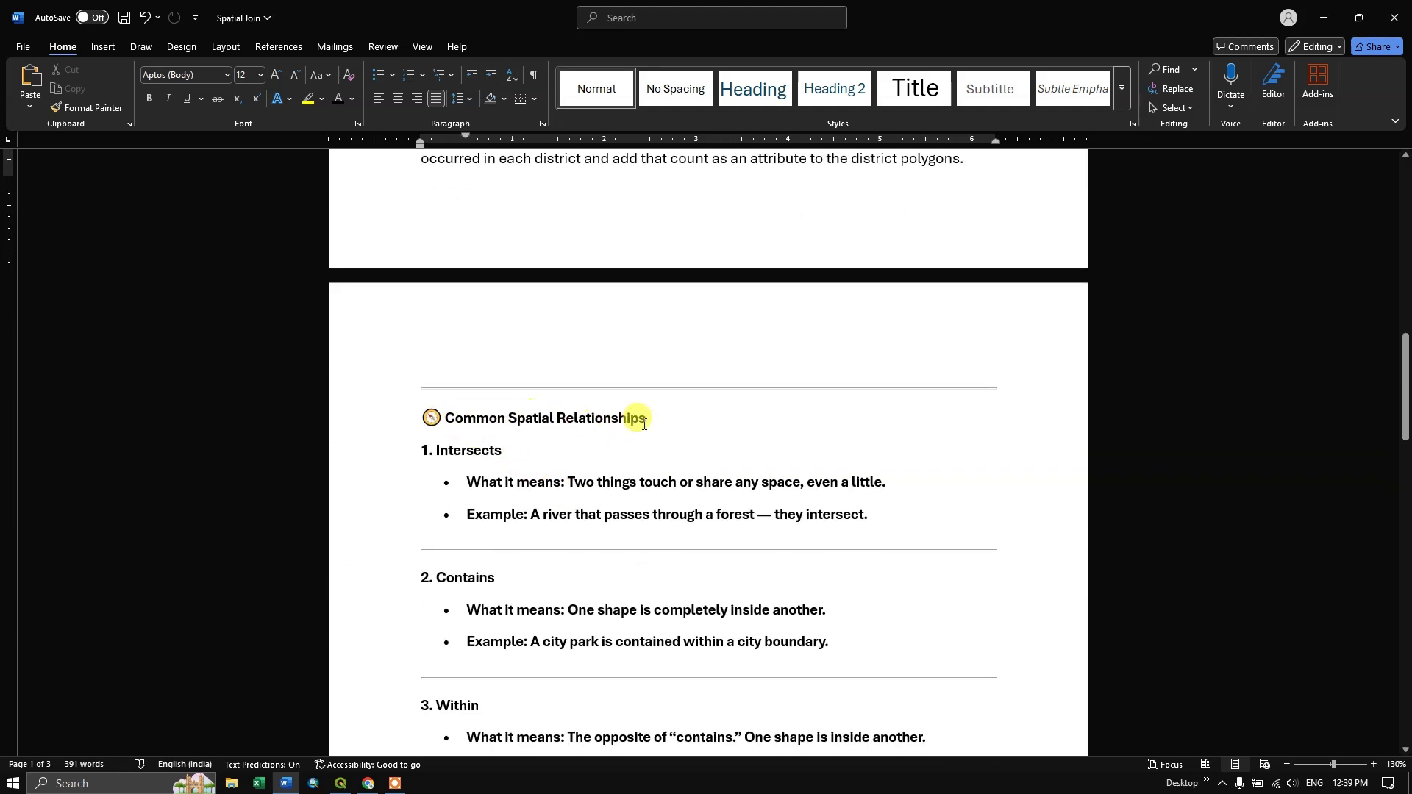
- Return to the document's opening paragraph and select the phrase "spatial relationship" in the spatial join definition
{"action": "scroll", "coordinate": [653, 486], "scroll_direction": "up", "scroll_amount": 8}
{"action": "scroll", "coordinate": [663, 514], "scroll_direction": "up", "scroll_amount": 6}
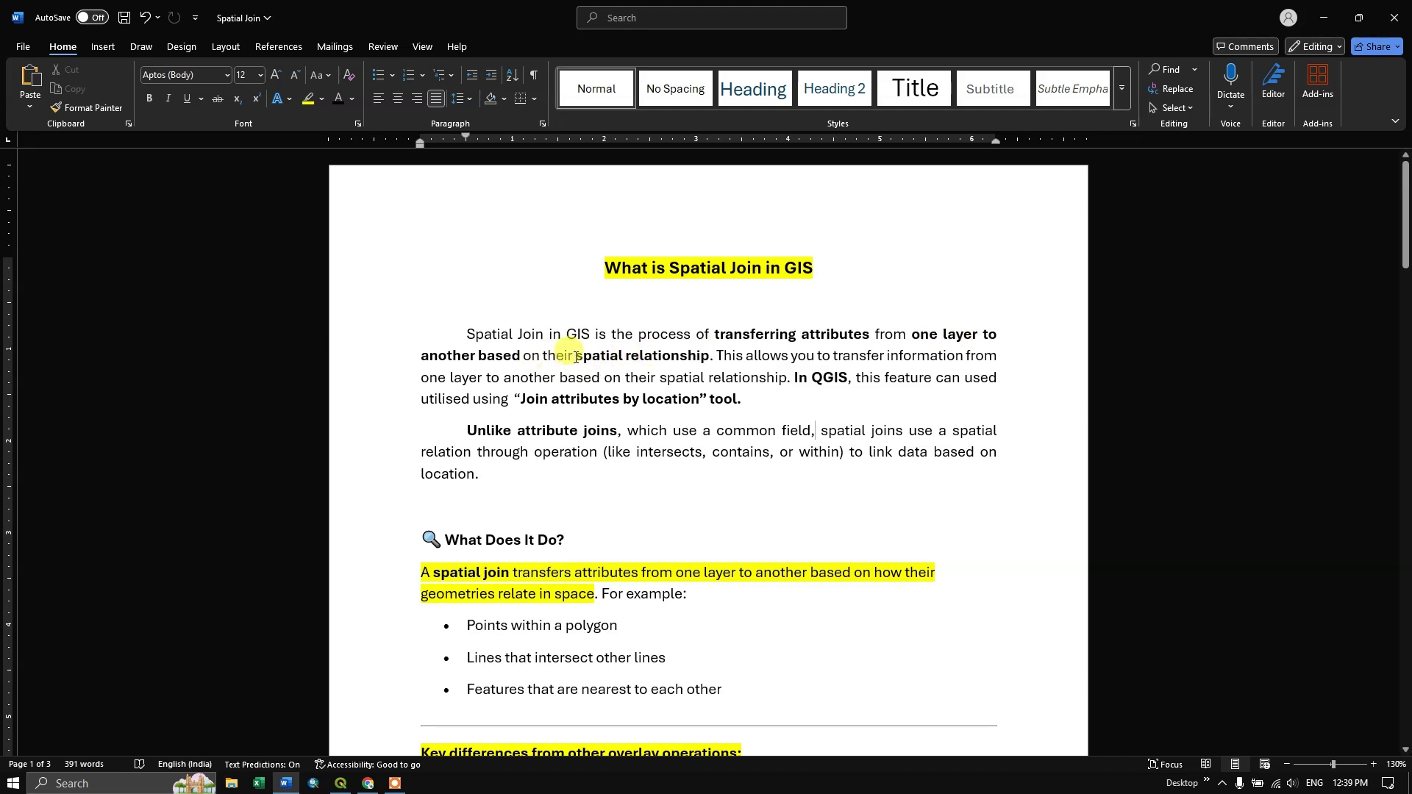
{"action": "left_click_drag", "start_coordinate": [575, 356], "coordinate": [710, 356]}
{"action": "scroll", "coordinate": [611, 289], "scroll_direction": "down", "scroll_amount": 3}
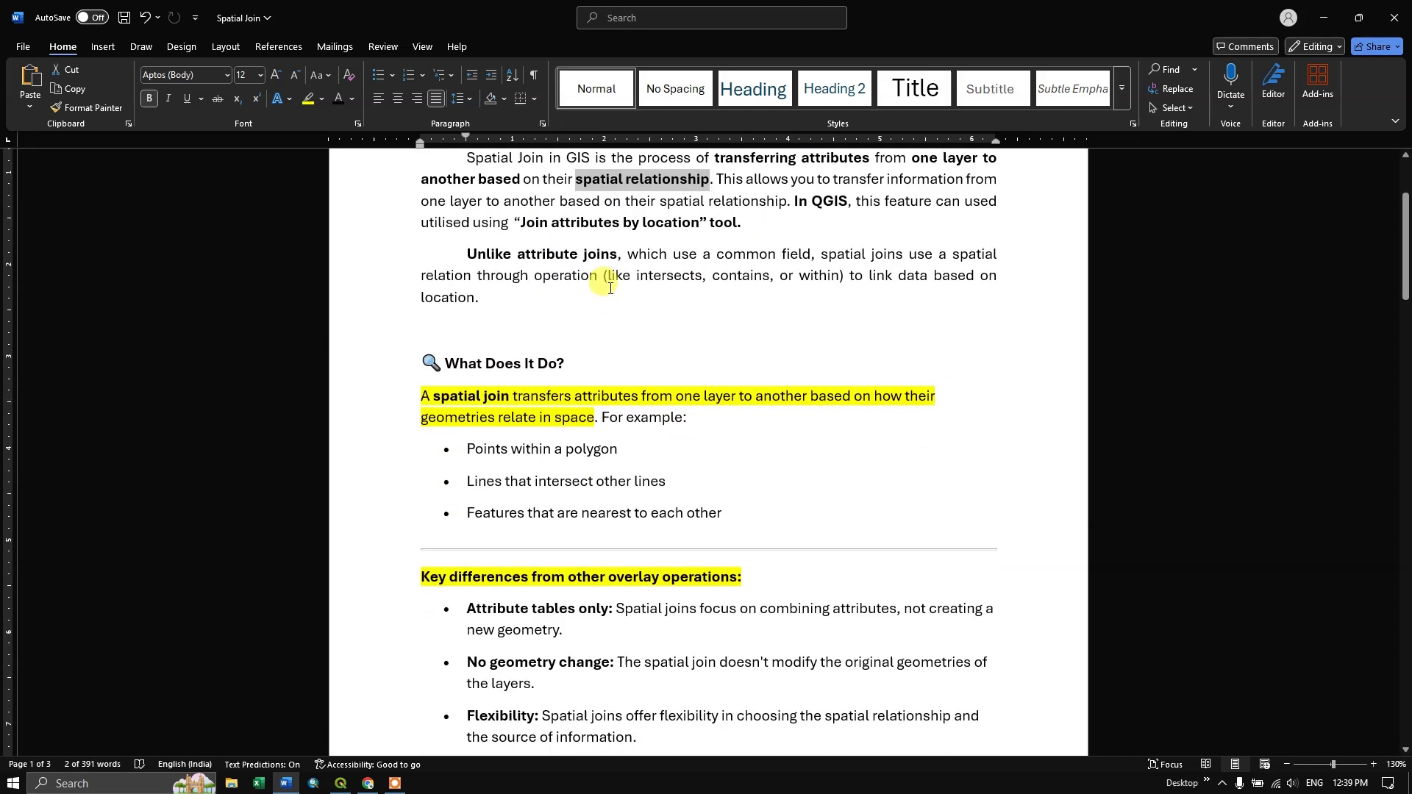
{"action": "scroll", "coordinate": [625, 331], "scroll_direction": "up", "scroll_amount": 3}
{"action": "scroll", "coordinate": [732, 581], "scroll_direction": "down", "scroll_amount": 6}
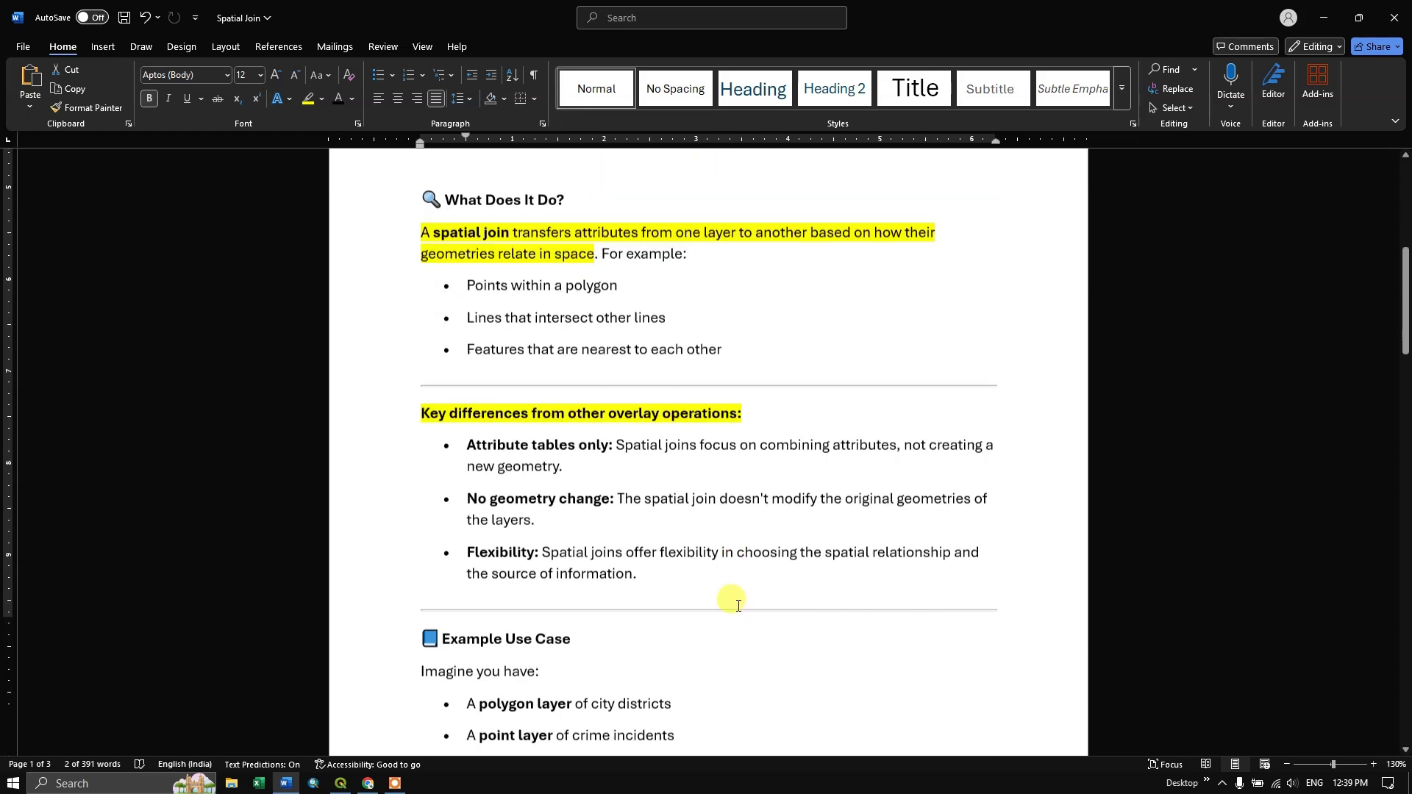
{"action": "scroll", "coordinate": [738, 606], "scroll_direction": "down", "scroll_amount": 12}
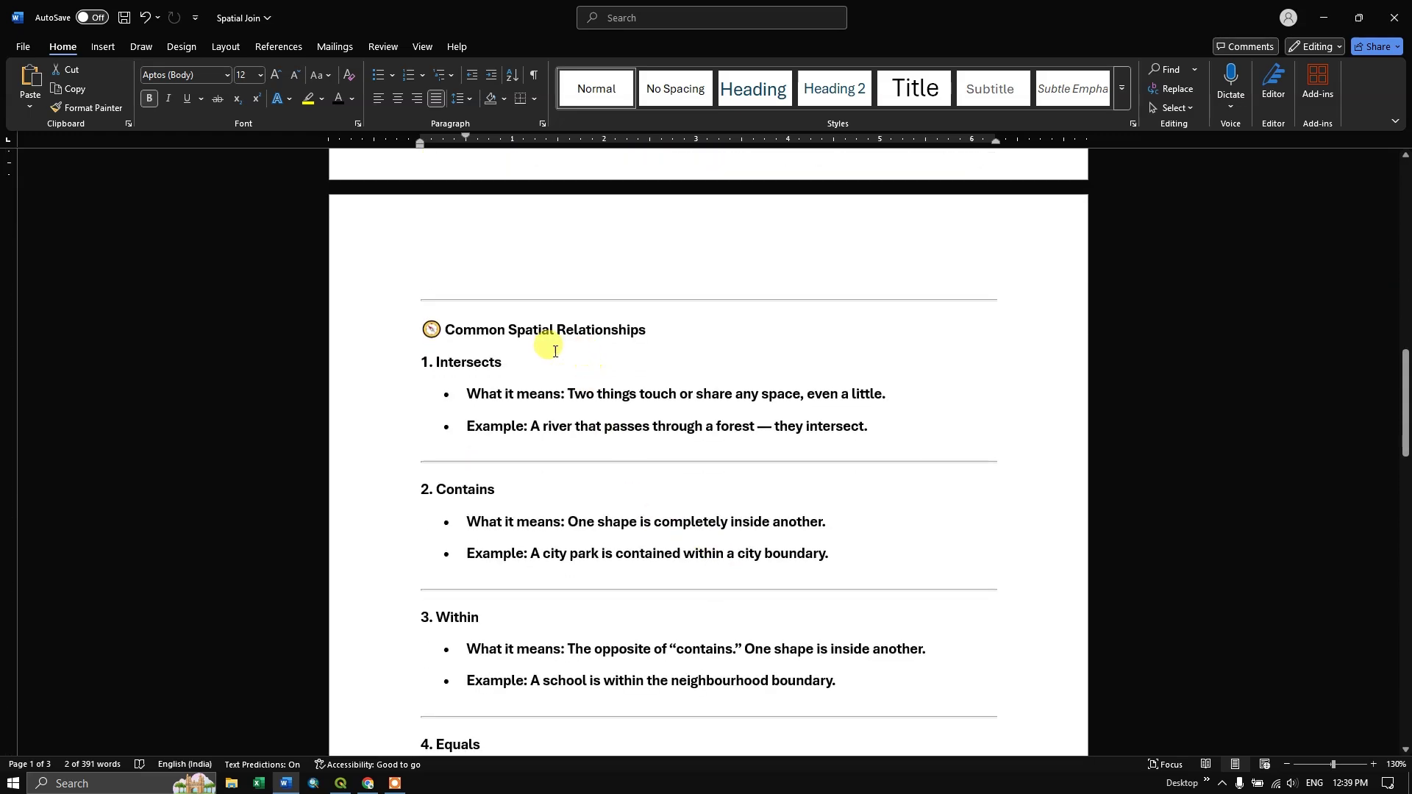
- Skim the Common Spatial Relationships section, selecting the word "Intersects" in its first heading
{"action": "left_click", "coordinate": [555, 351]}
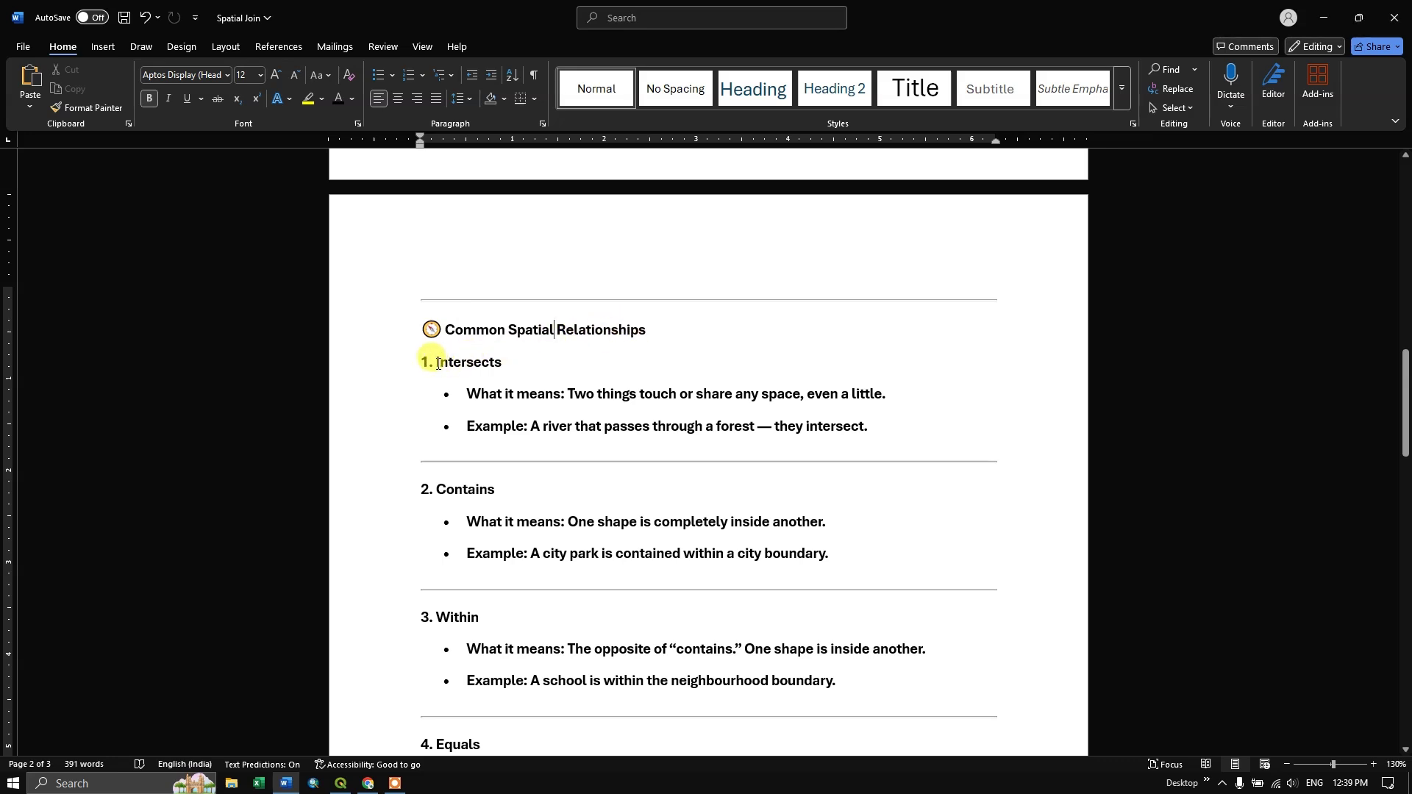
{"action": "left_click_drag", "start_coordinate": [436, 361], "coordinate": [502, 365]}
{"action": "left_click", "coordinate": [465, 493]}
{"action": "scroll", "coordinate": [467, 621], "scroll_direction": "down", "scroll_amount": 5}
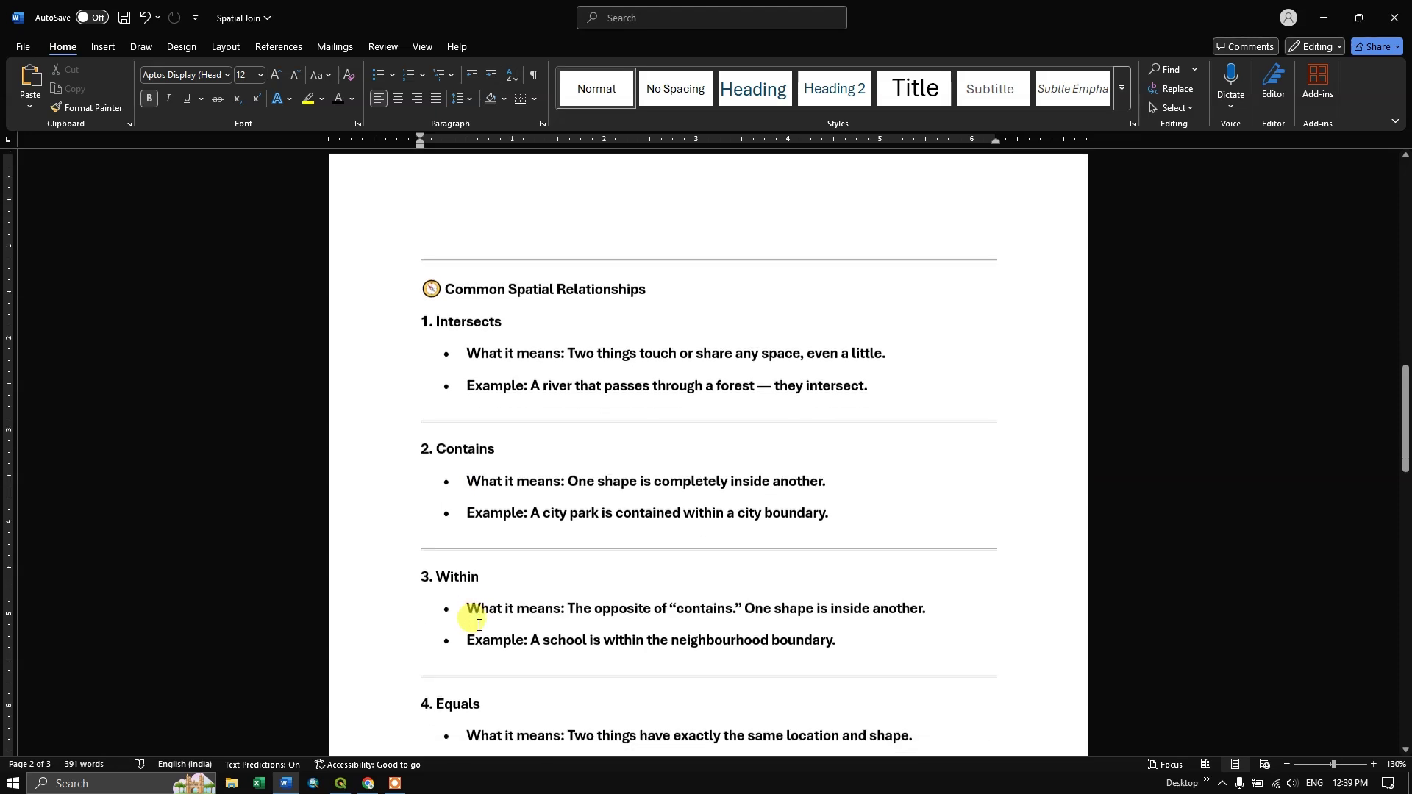
{"action": "scroll", "coordinate": [480, 620], "scroll_direction": "down", "scroll_amount": 5}
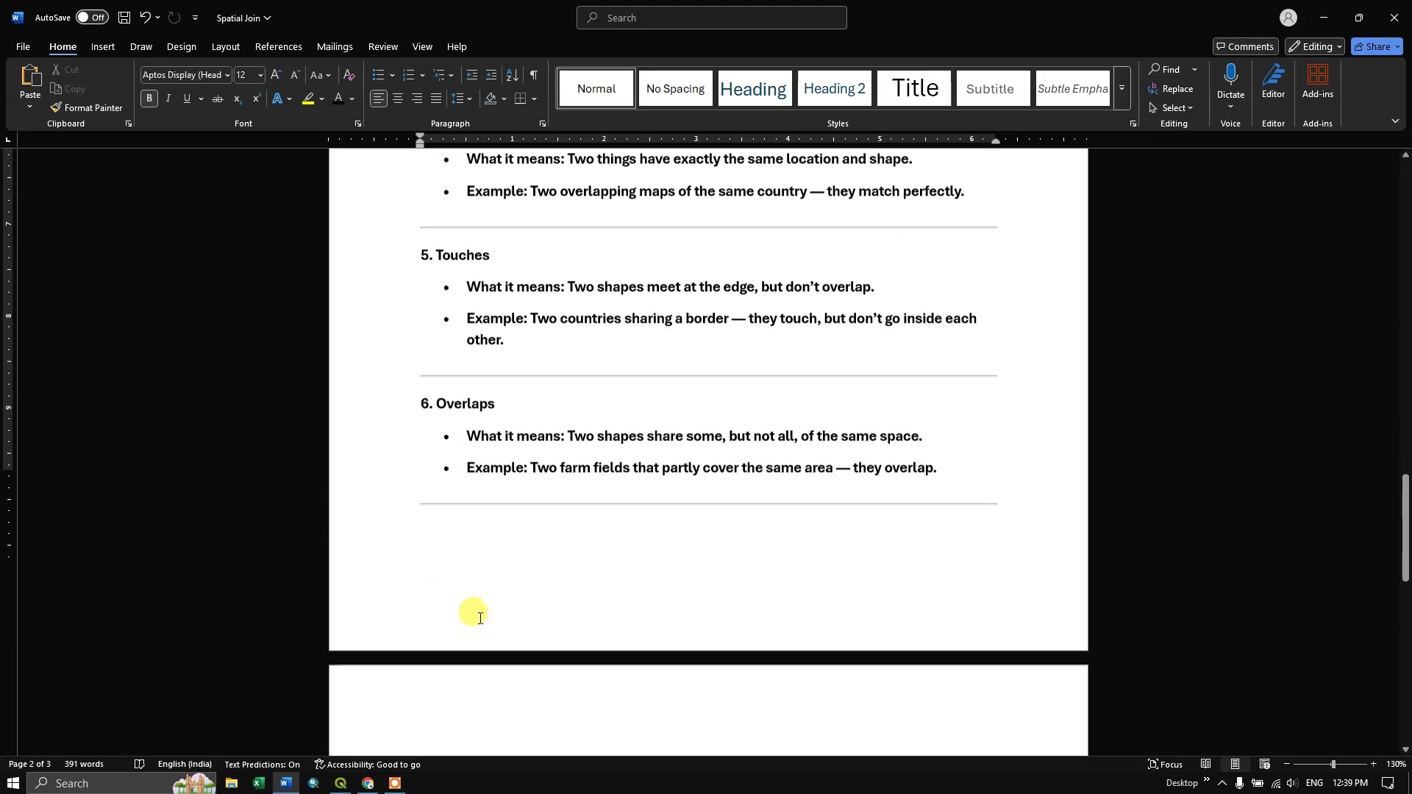
{"action": "scroll", "coordinate": [480, 616], "scroll_direction": "up", "scroll_amount": 11}
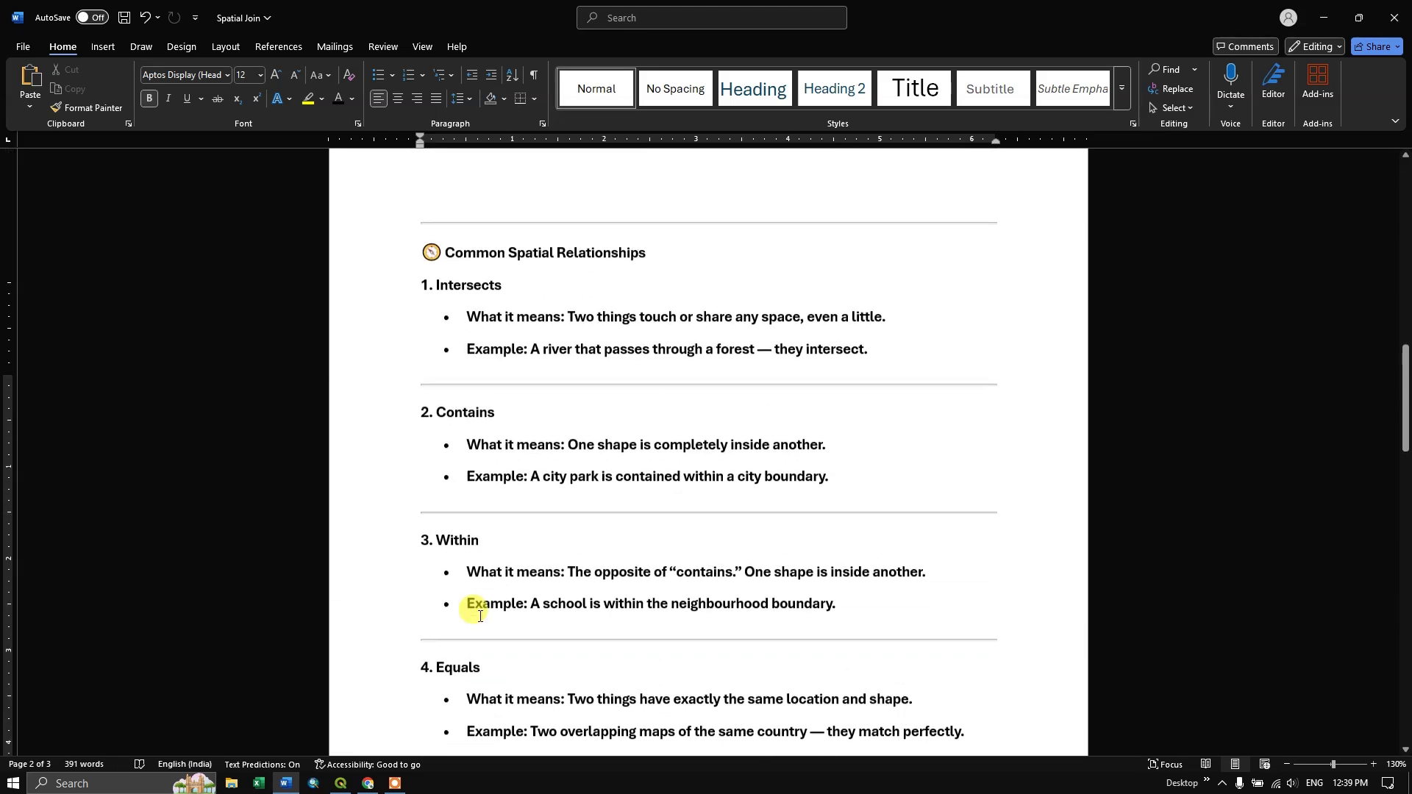
{"action": "left_click", "coordinate": [482, 526]}
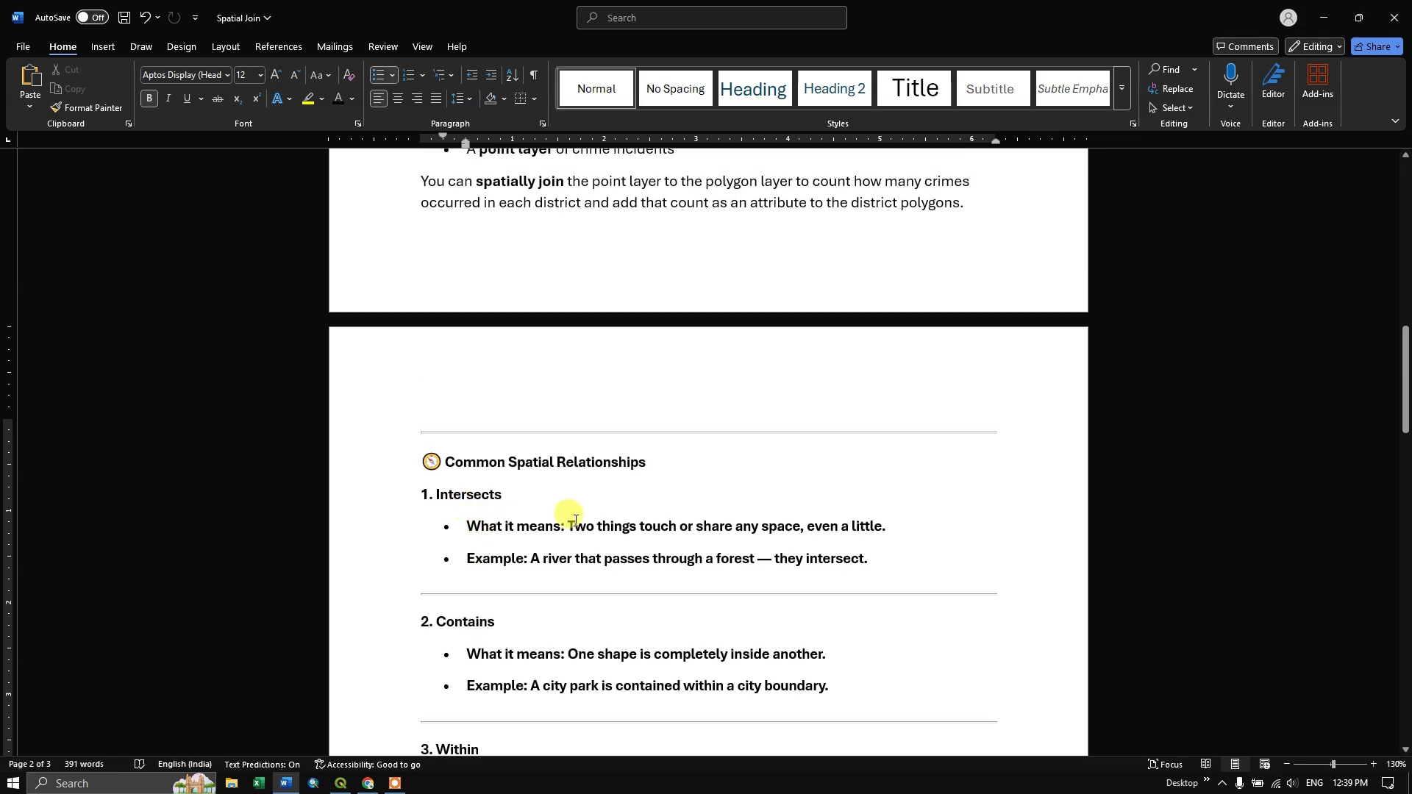
- Read the meanings and examples of the seven common spatial relationships, from Intersects to Crosses
{"action": "scroll", "coordinate": [479, 529], "scroll_direction": "down", "scroll_amount": 1}
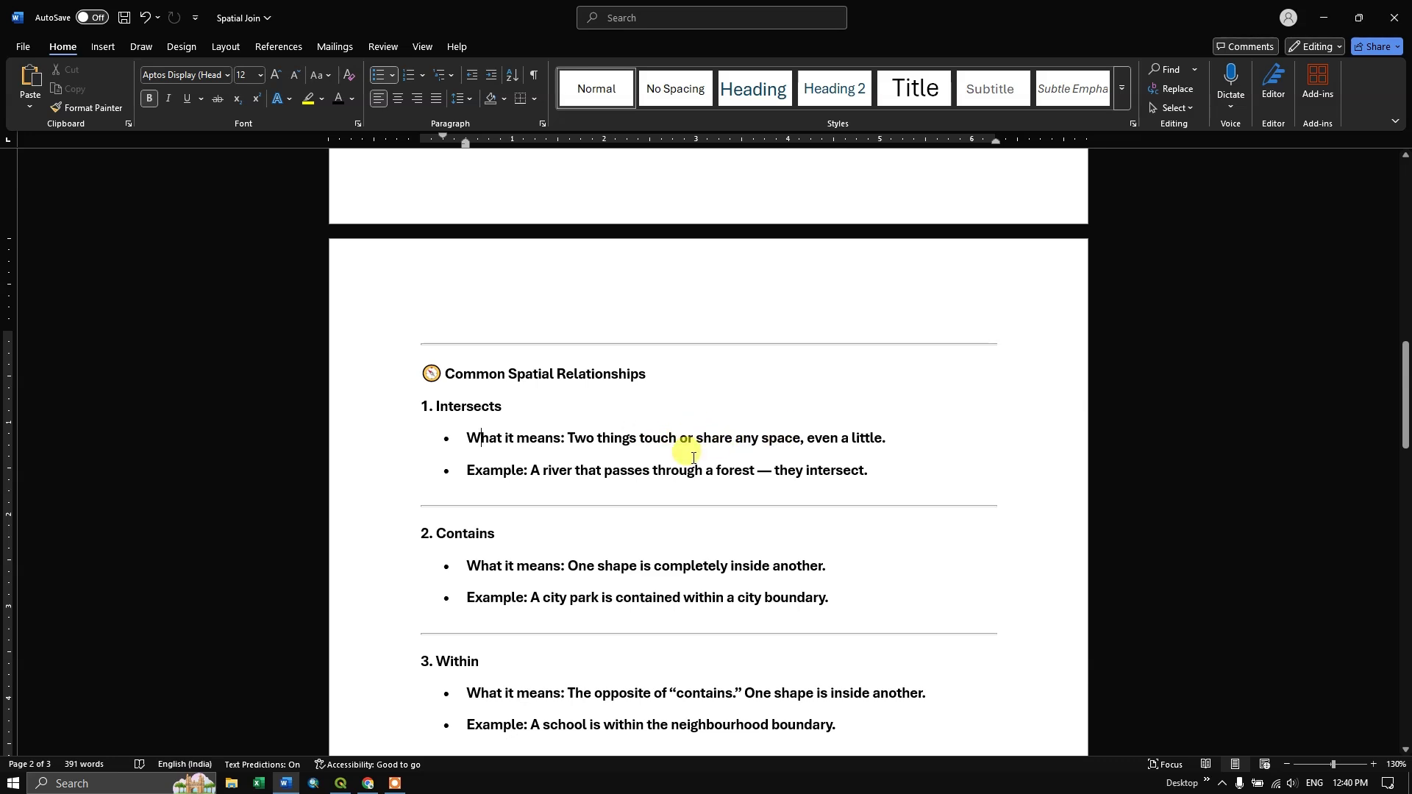
{"action": "scroll", "coordinate": [640, 537], "scroll_direction": "down", "scroll_amount": 2}
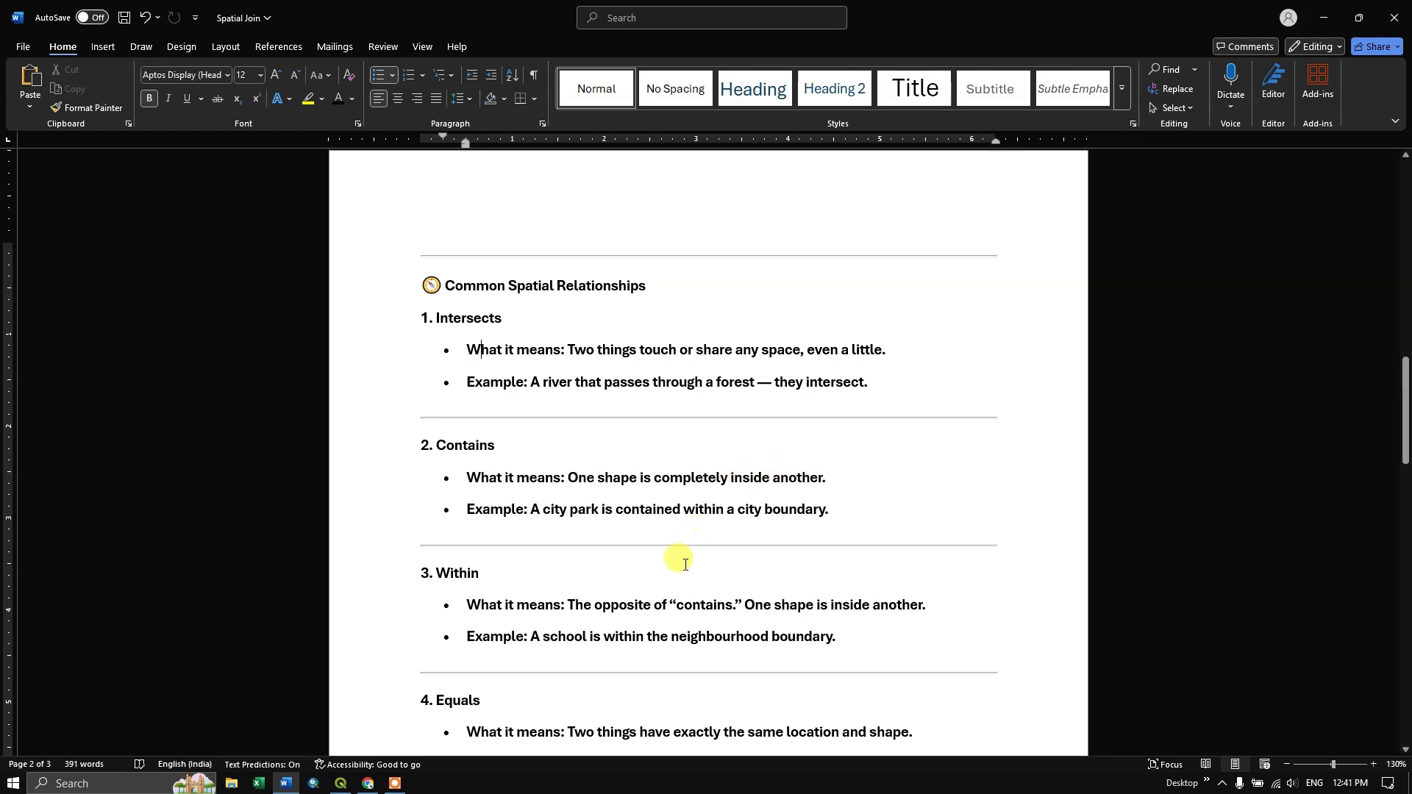
{"action": "scroll", "coordinate": [625, 611], "scroll_direction": "down", "scroll_amount": 2}
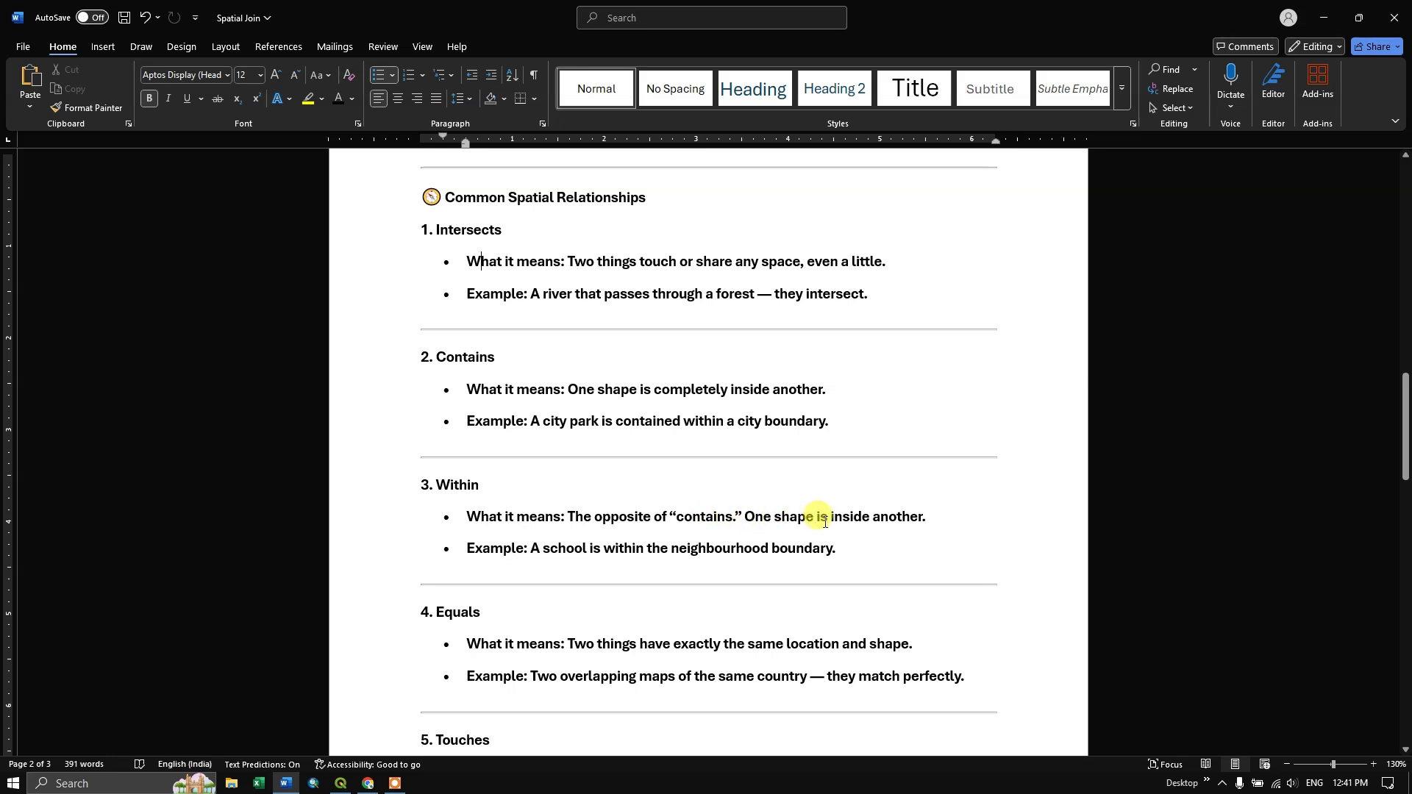
{"action": "scroll", "coordinate": [622, 574], "scroll_direction": "down", "scroll_amount": 2}
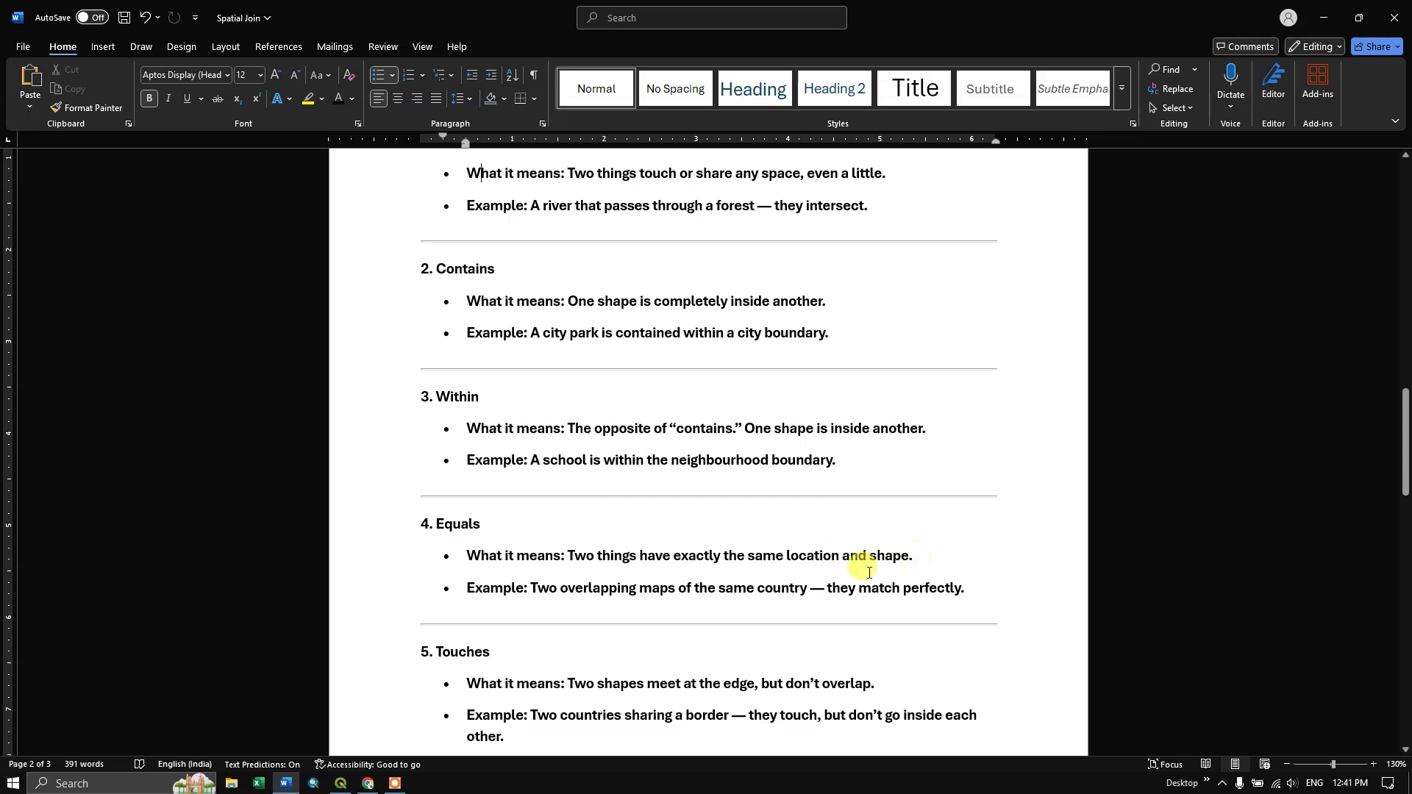
{"action": "scroll", "coordinate": [600, 633], "scroll_direction": "down", "scroll_amount": 3}
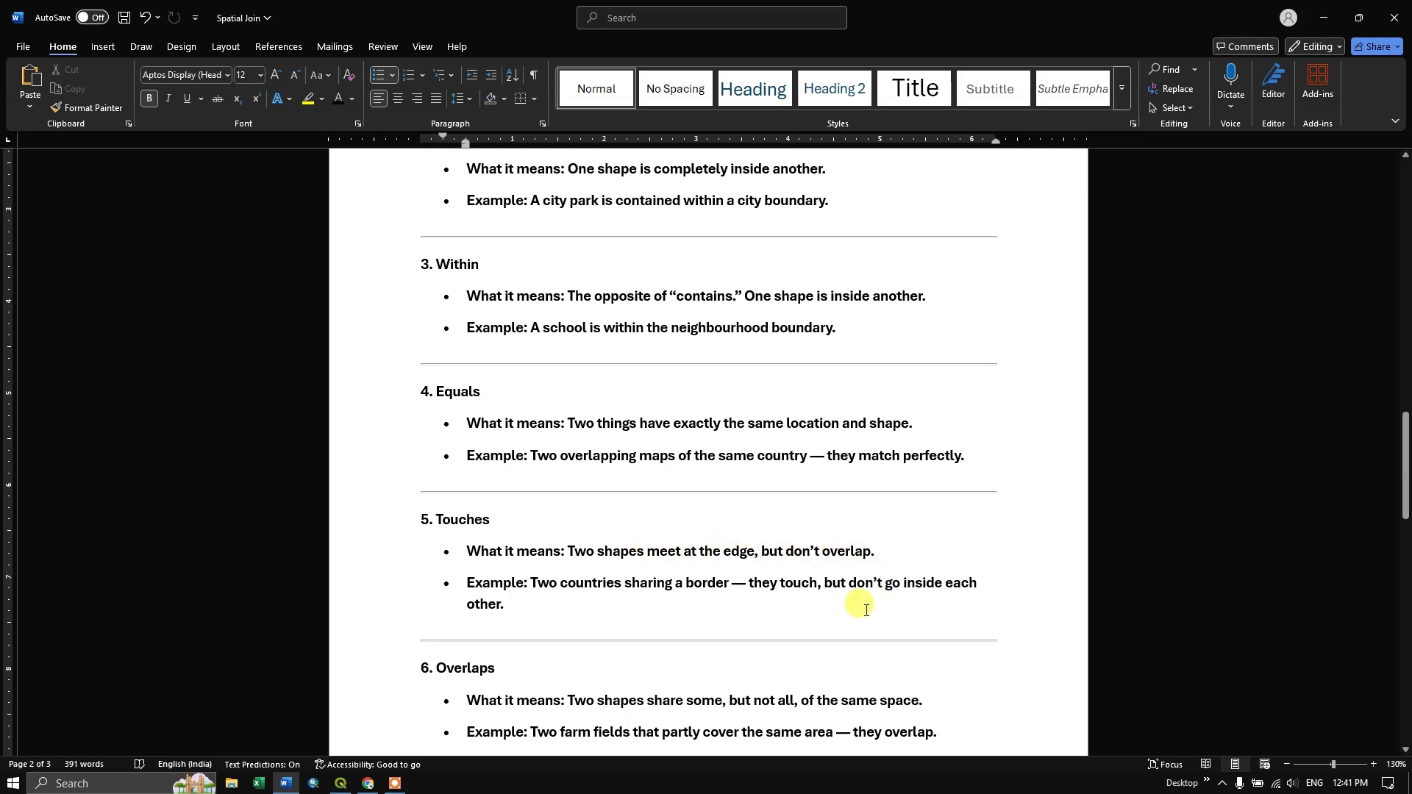
{"action": "scroll", "coordinate": [838, 540], "scroll_direction": "down", "scroll_amount": 3}
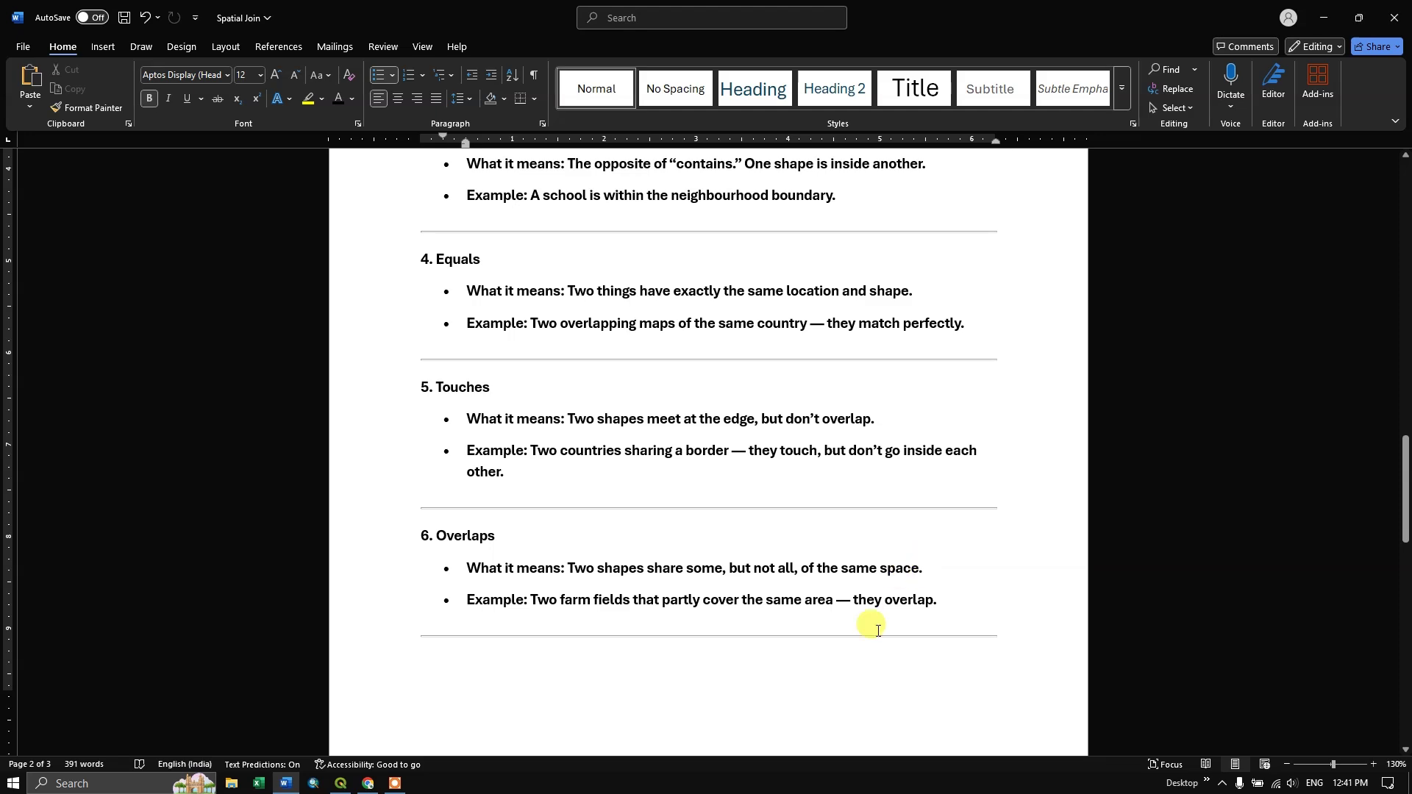
{"action": "scroll", "coordinate": [771, 610], "scroll_direction": "down", "scroll_amount": 1}
{"action": "scroll", "coordinate": [765, 604], "scroll_direction": "down", "scroll_amount": 4}
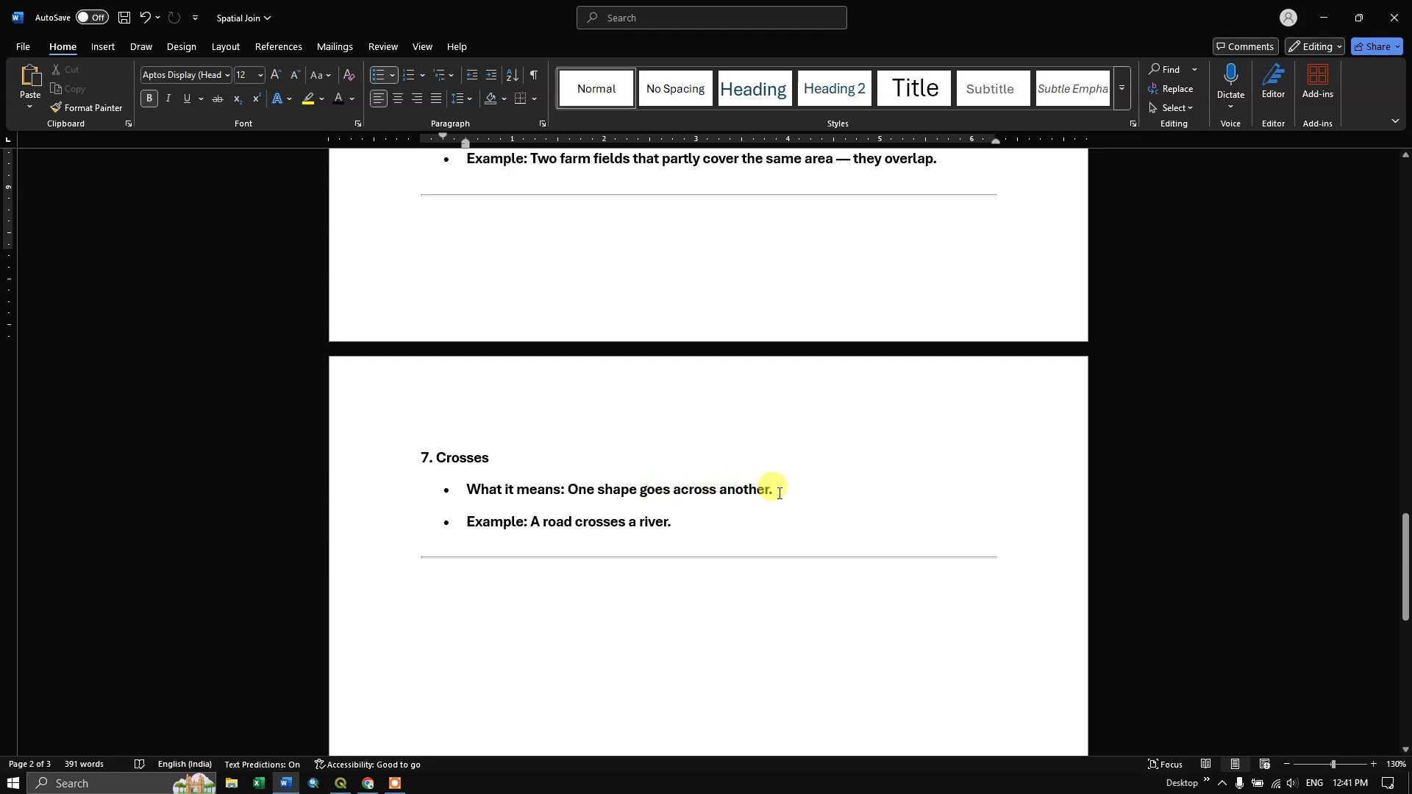
{"action": "scroll", "coordinate": [691, 596], "scroll_direction": "up", "scroll_amount": 10}
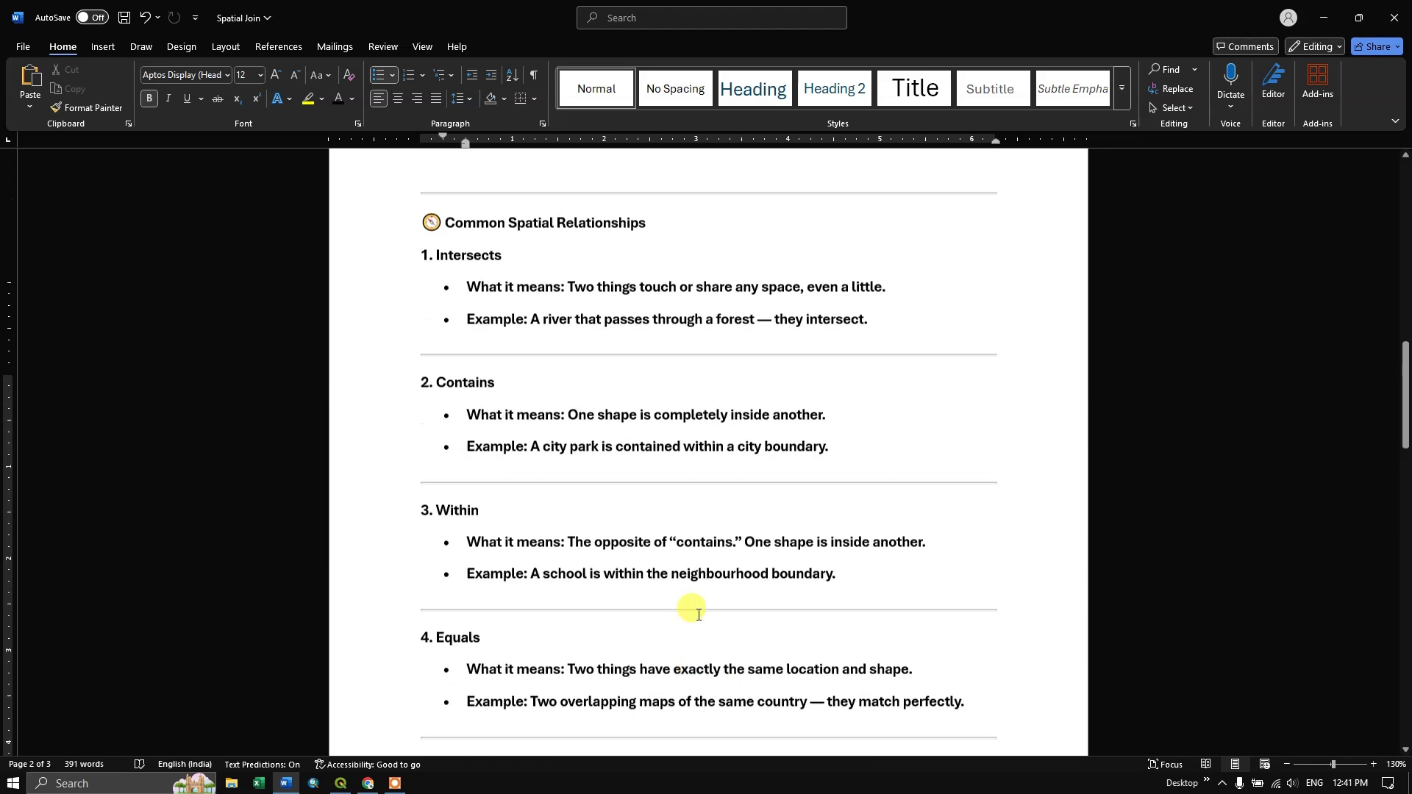
{"action": "scroll", "coordinate": [698, 614], "scroll_direction": "up", "scroll_amount": 6}
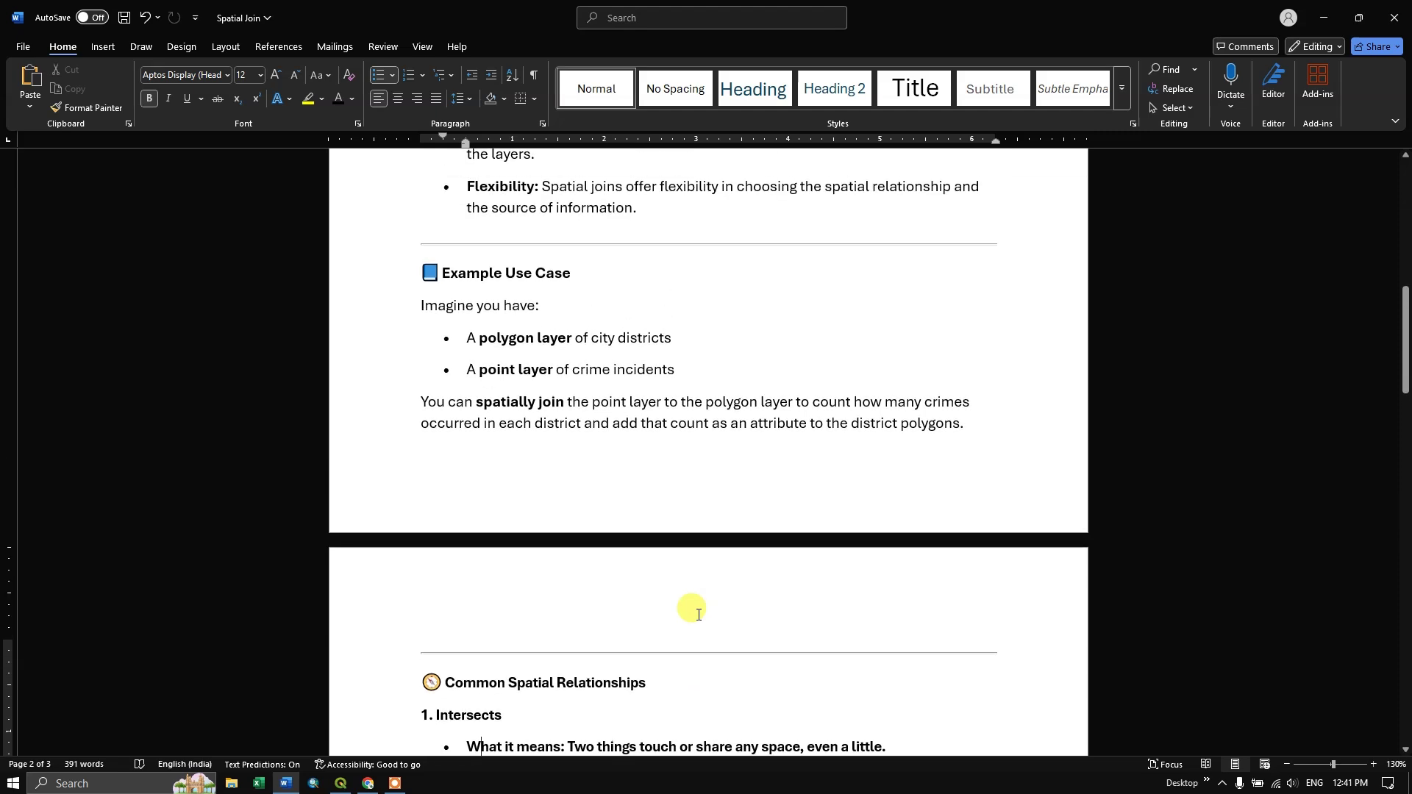
{"action": "scroll", "coordinate": [699, 615], "scroll_direction": "down", "scroll_amount": 4}
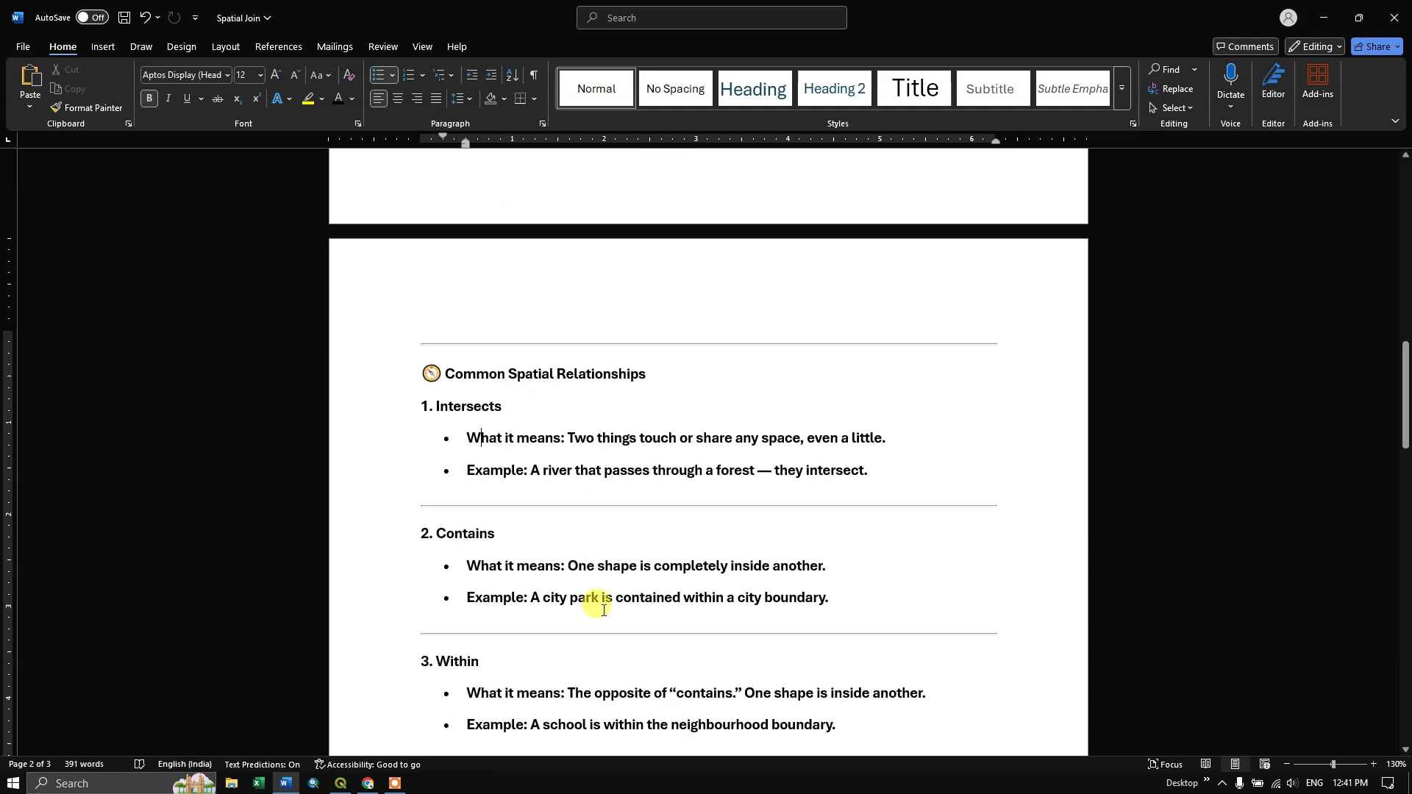
{"action": "scroll", "coordinate": [603, 610], "scroll_direction": "down", "scroll_amount": 2}
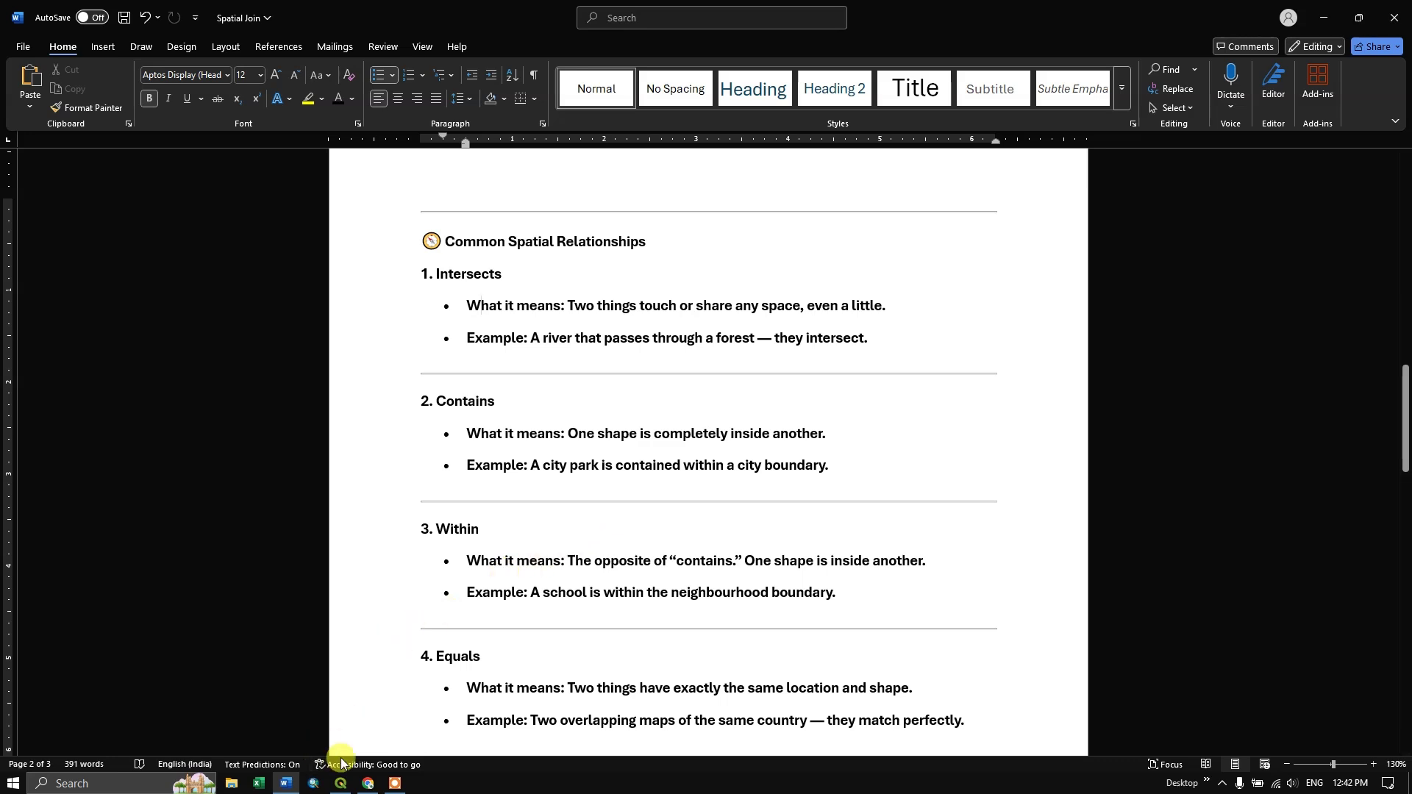
- Switch to QGIS and examine the attribute table of the RNF_2020 point layer, closing it when done
{"action": "left_click", "coordinate": [340, 784]}
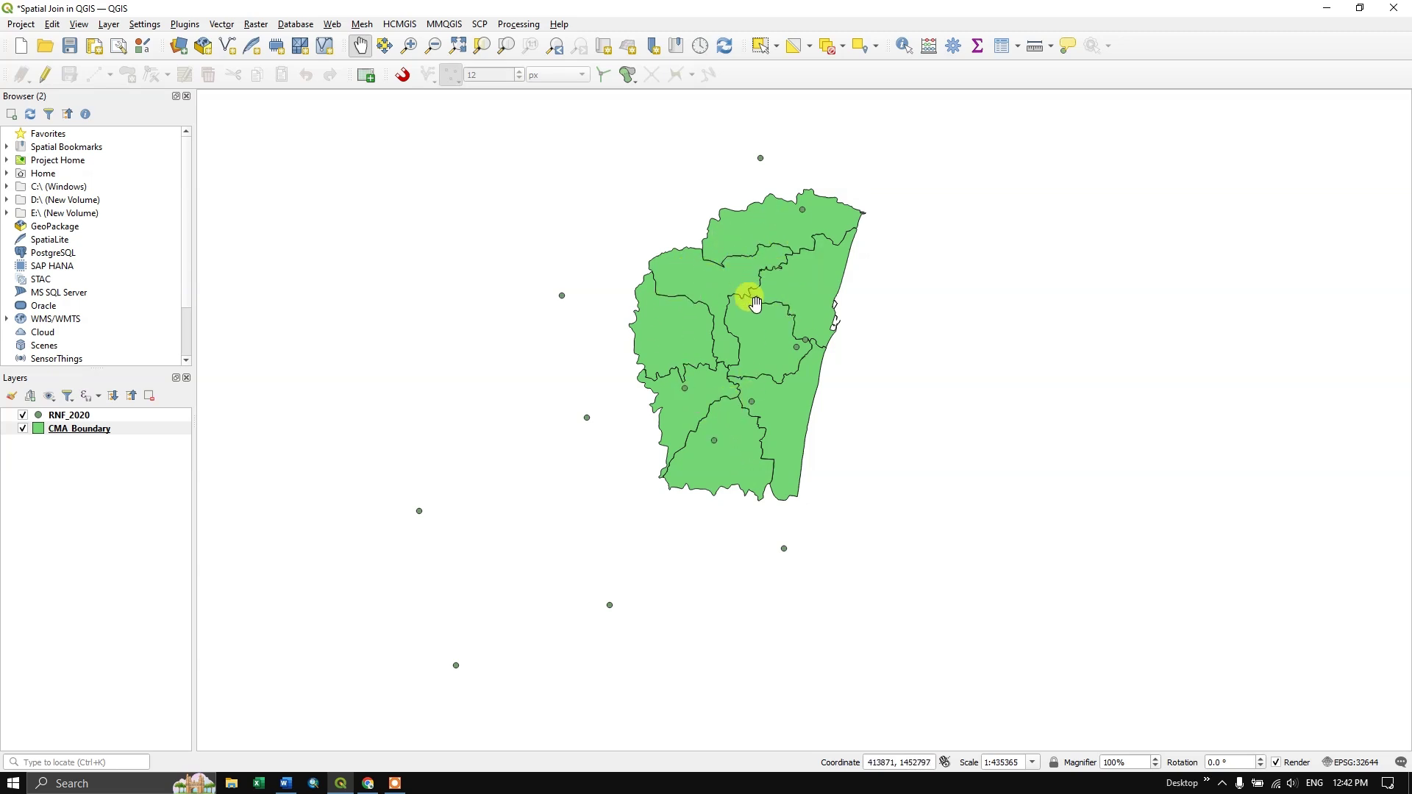
{"action": "right_click", "coordinate": [76, 417]}
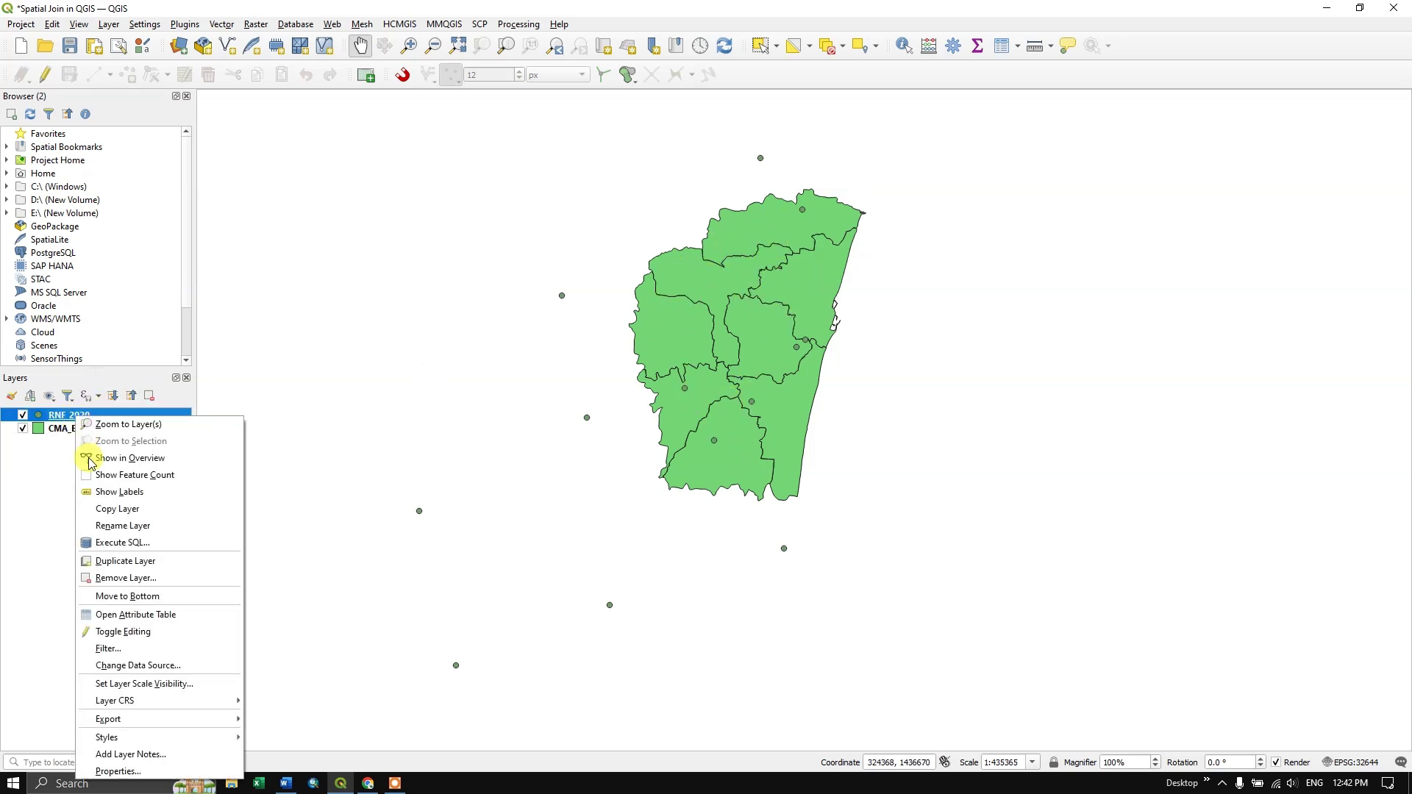
{"action": "left_click", "coordinate": [99, 615]}
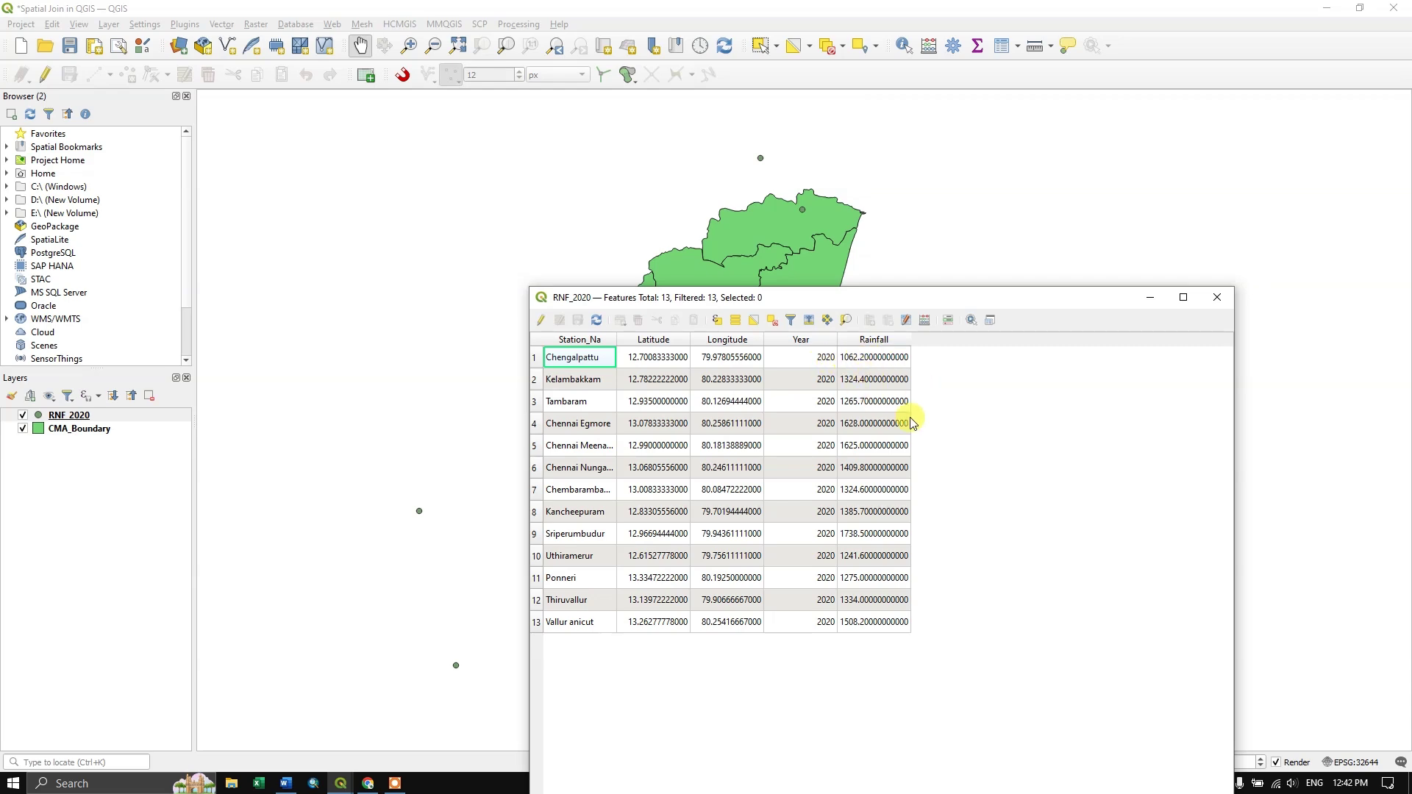
{"action": "left_click", "coordinate": [1218, 297]}
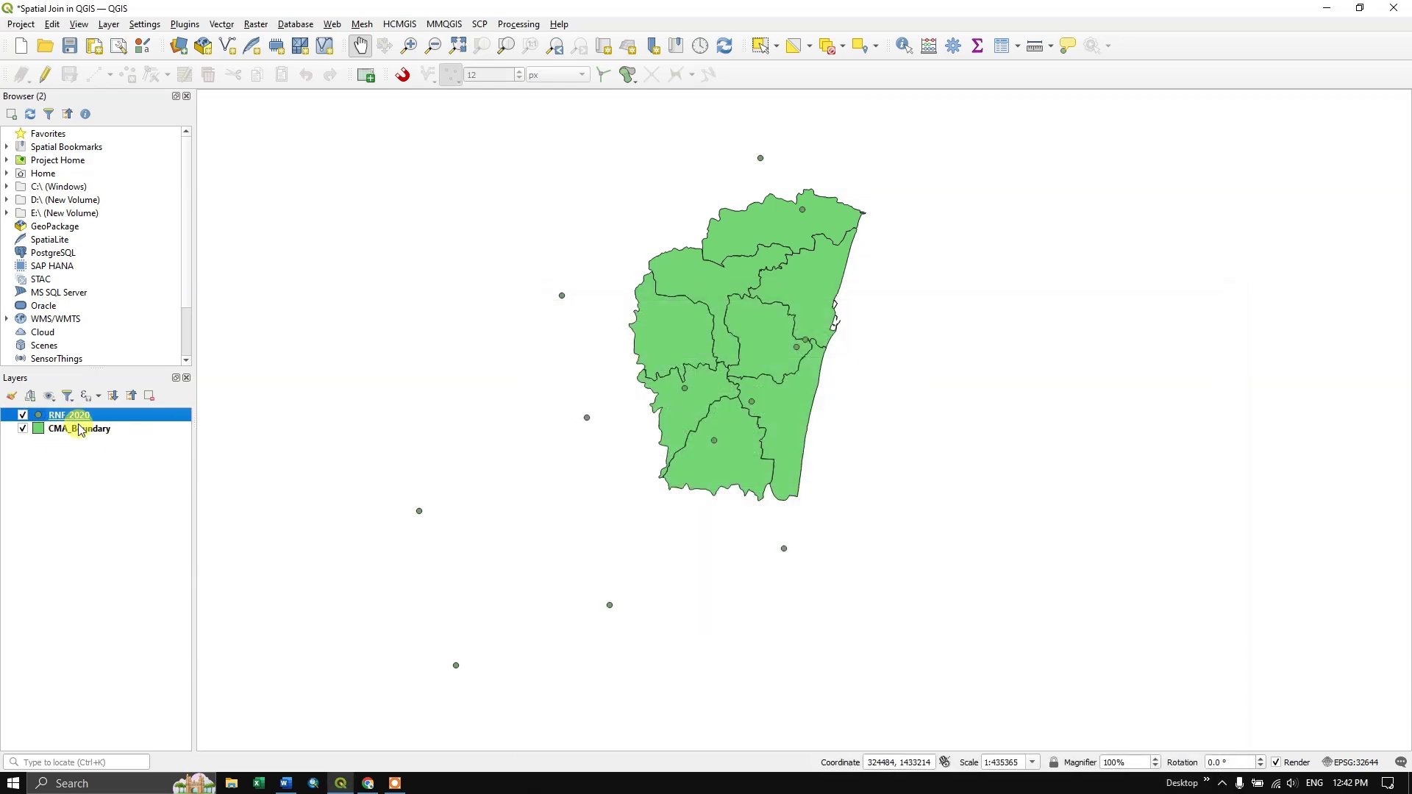
- Open the attribute table of the CMA_Boundary polygon layer and examine its fields
{"action": "left_click", "coordinate": [78, 428]}
{"action": "right_click", "coordinate": [79, 426]}
{"action": "left_click", "coordinate": [113, 621]}
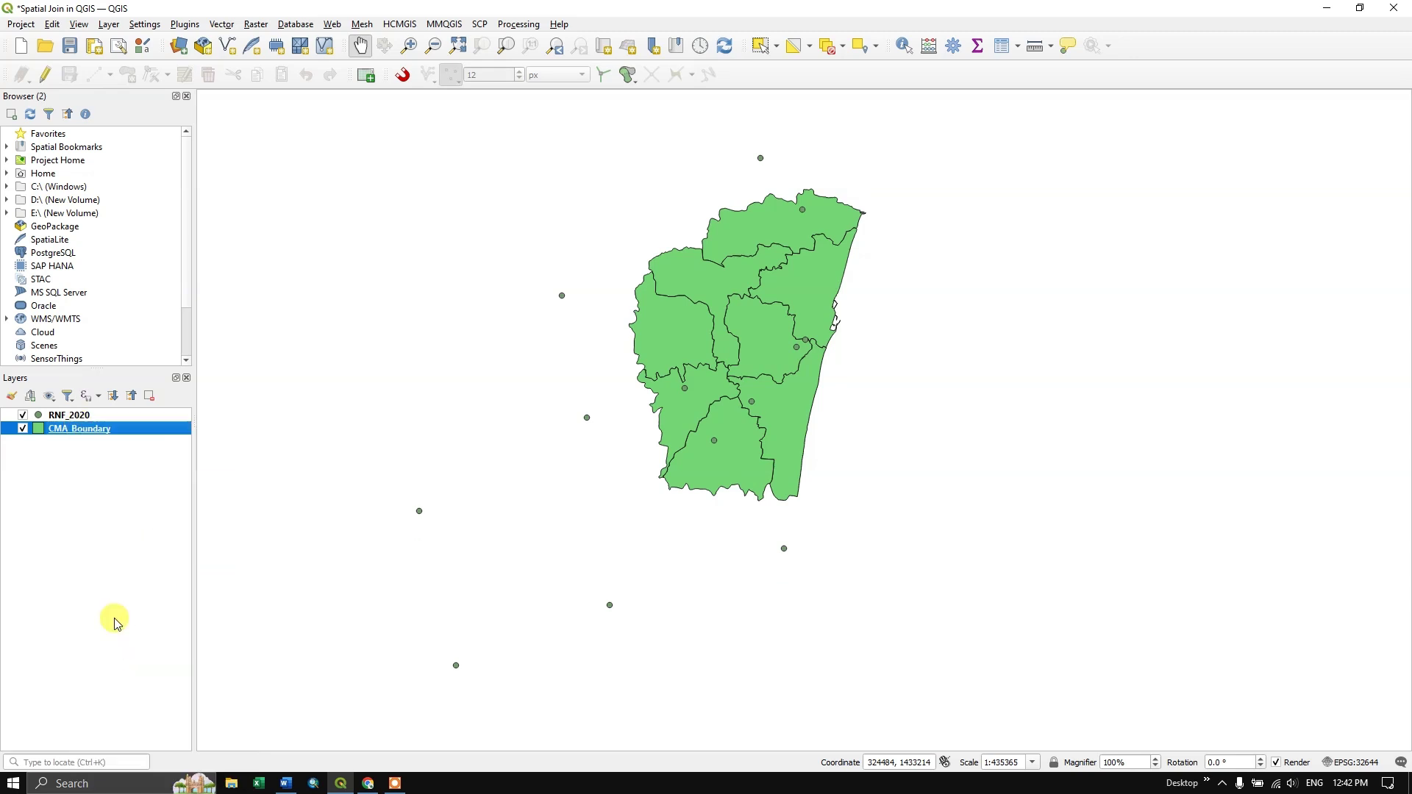
{"action": "left_click_drag", "start_coordinate": [608, 299], "coordinate": [623, 243]}
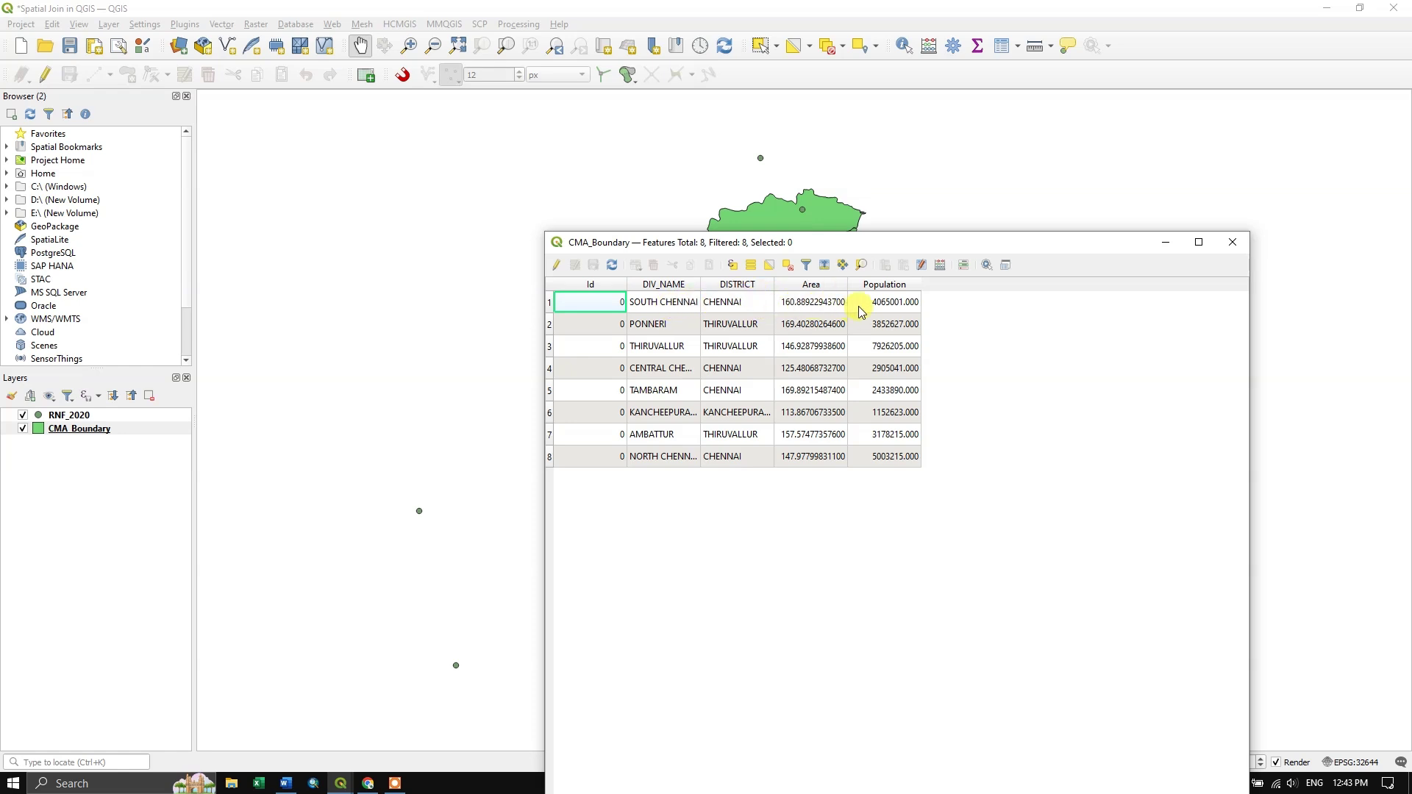
- Close the CMA_Boundary attribute table, then find and open the Join attributes by location processing tool
{"action": "left_click", "coordinate": [1230, 244]}
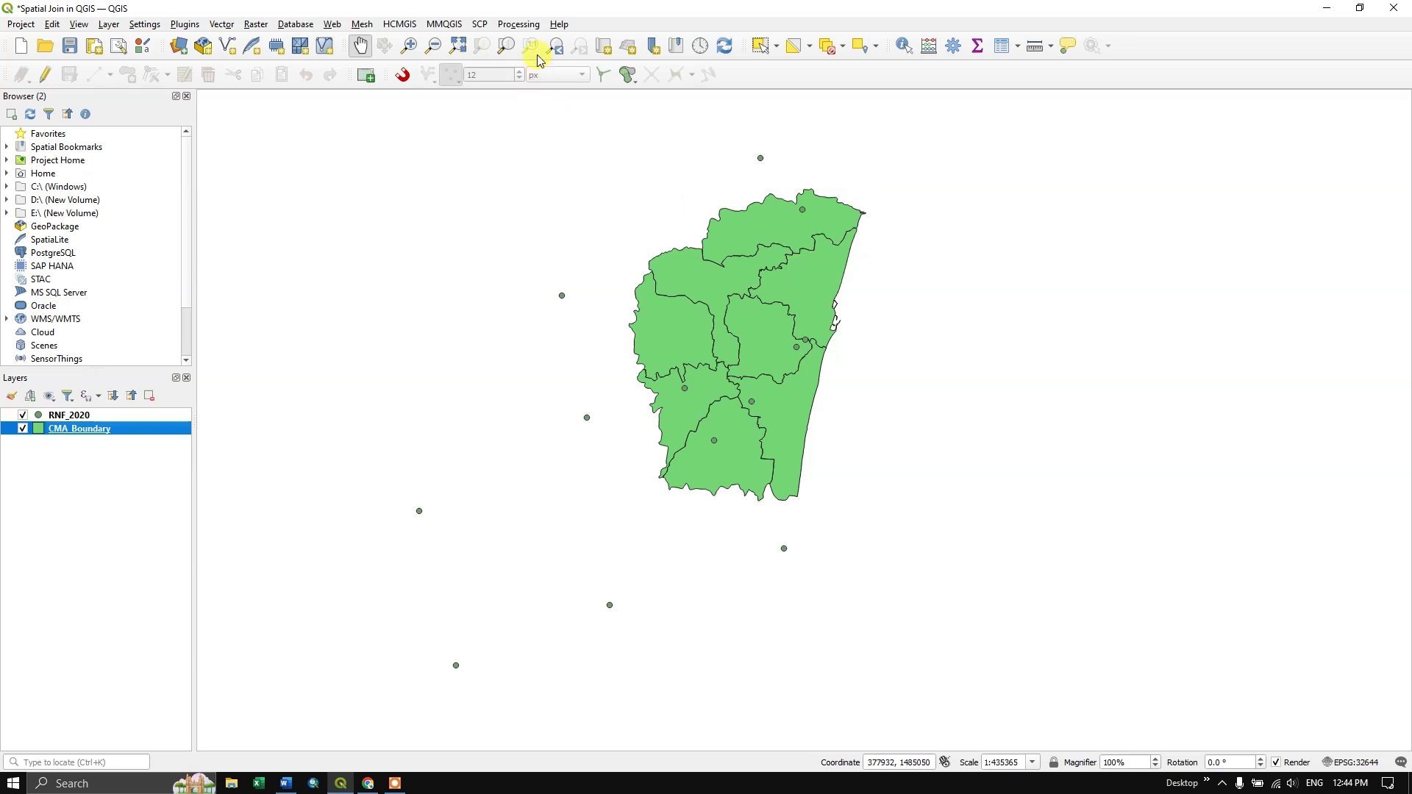
{"action": "left_click", "coordinate": [526, 25]}
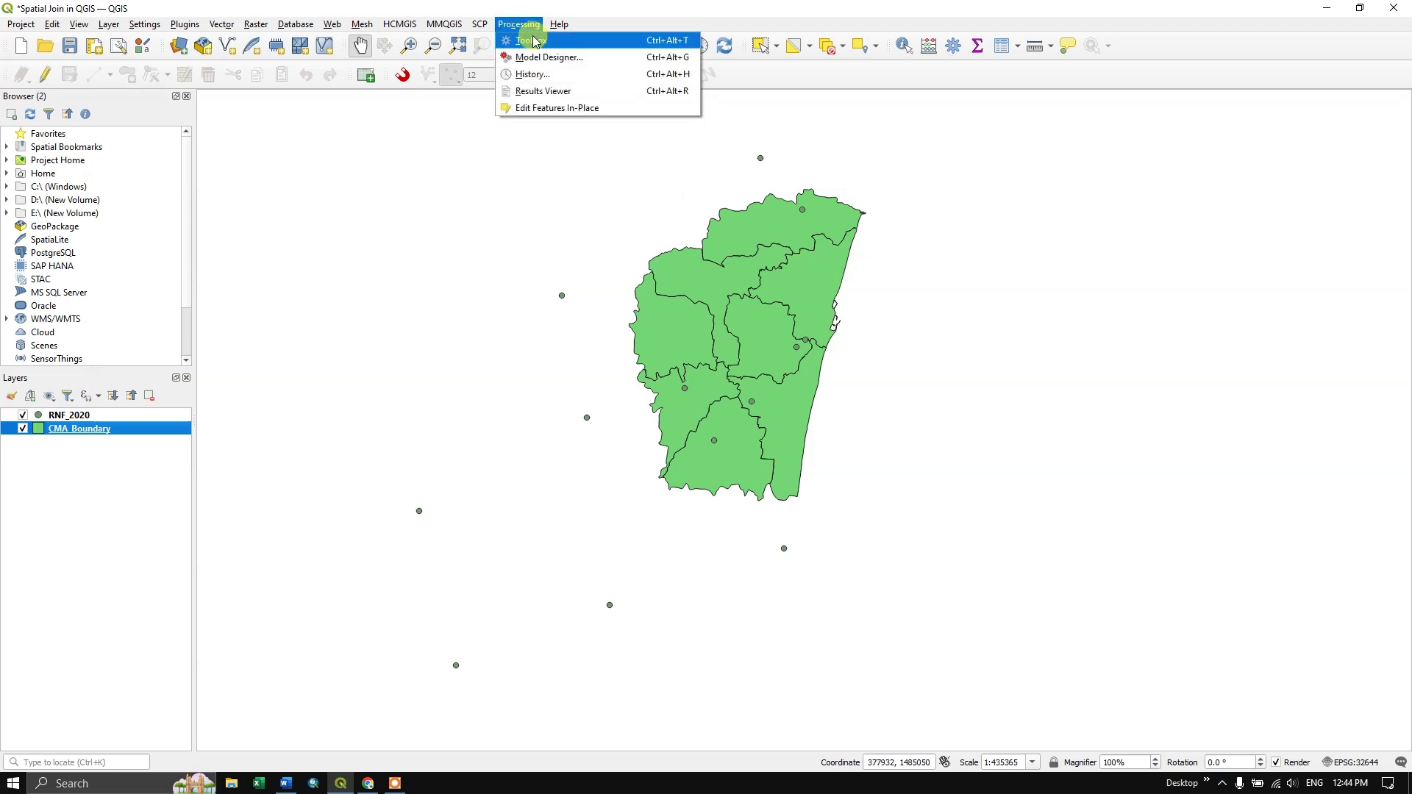
{"action": "left_click", "coordinate": [528, 40]}
{"action": "left_click", "coordinate": [1218, 134]}
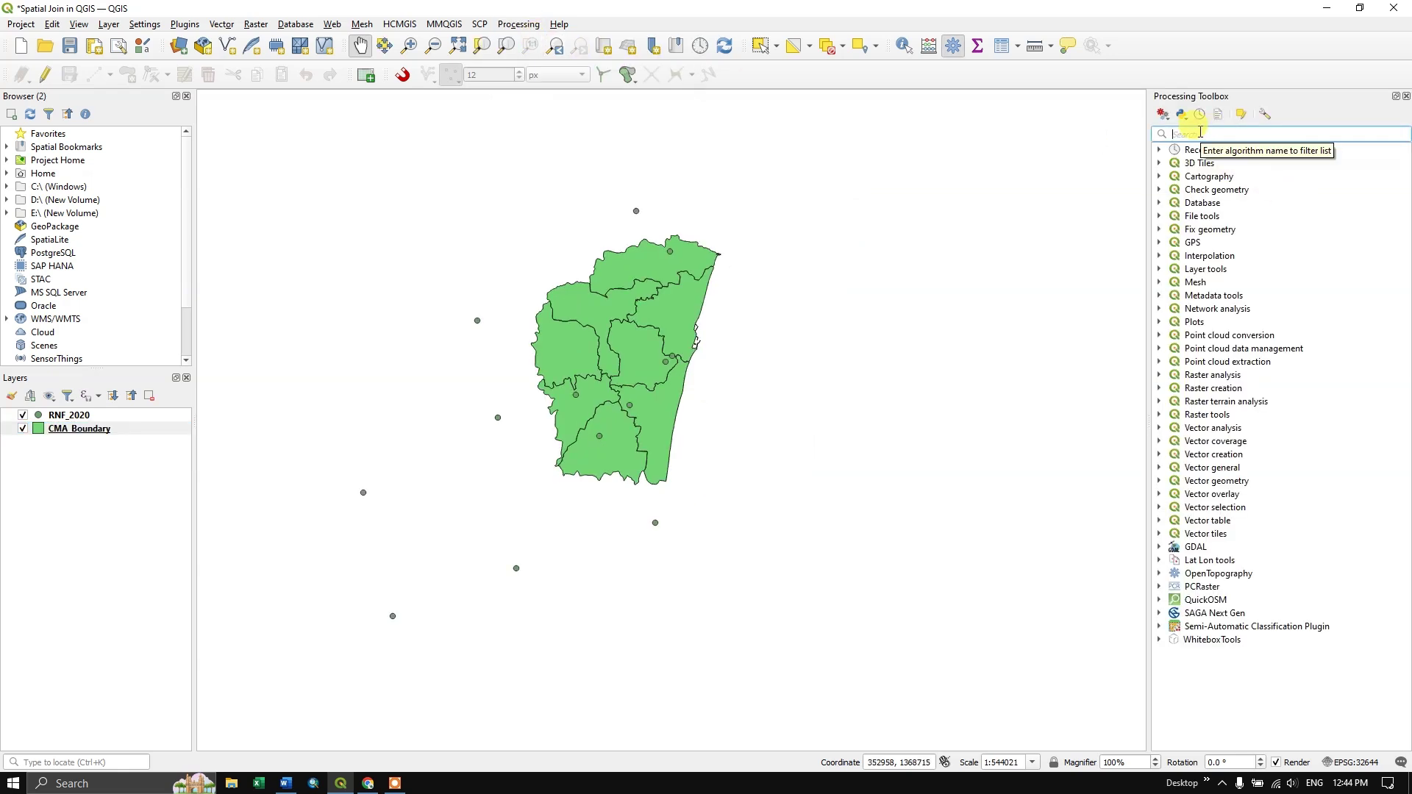
{"action": "type", "text": "Join attributes by location"}
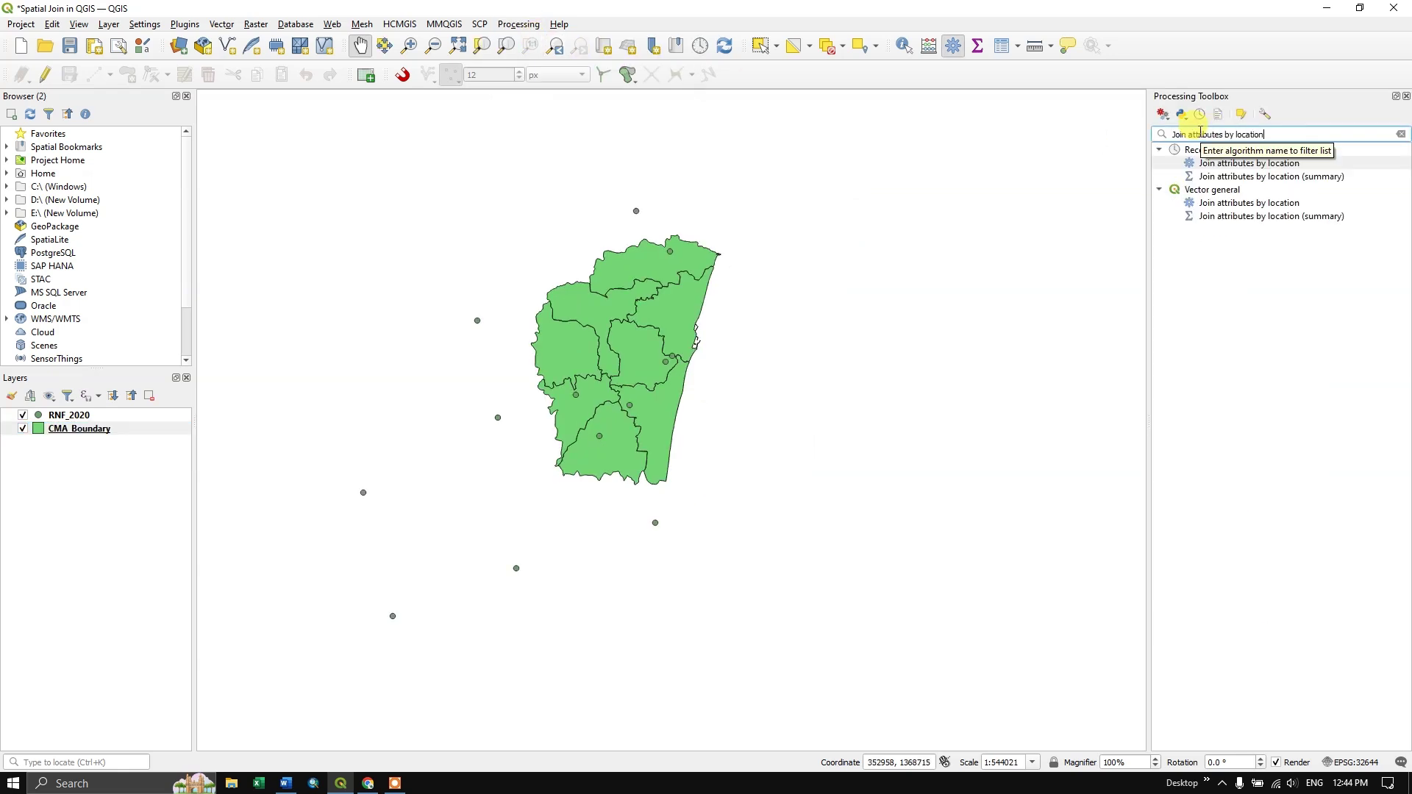
{"action": "left_click", "coordinate": [1244, 168]}
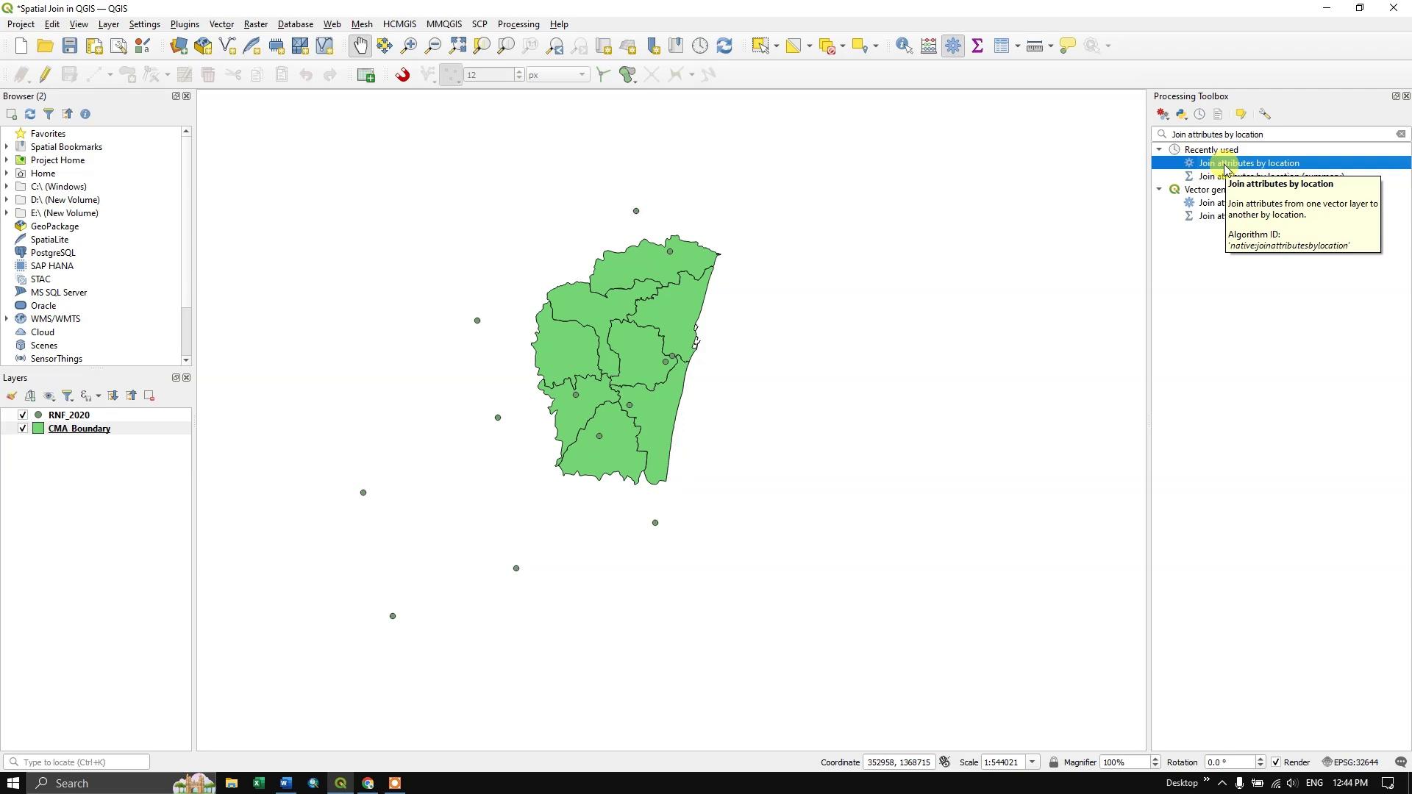
{"action": "double_click", "coordinate": [1223, 169]}
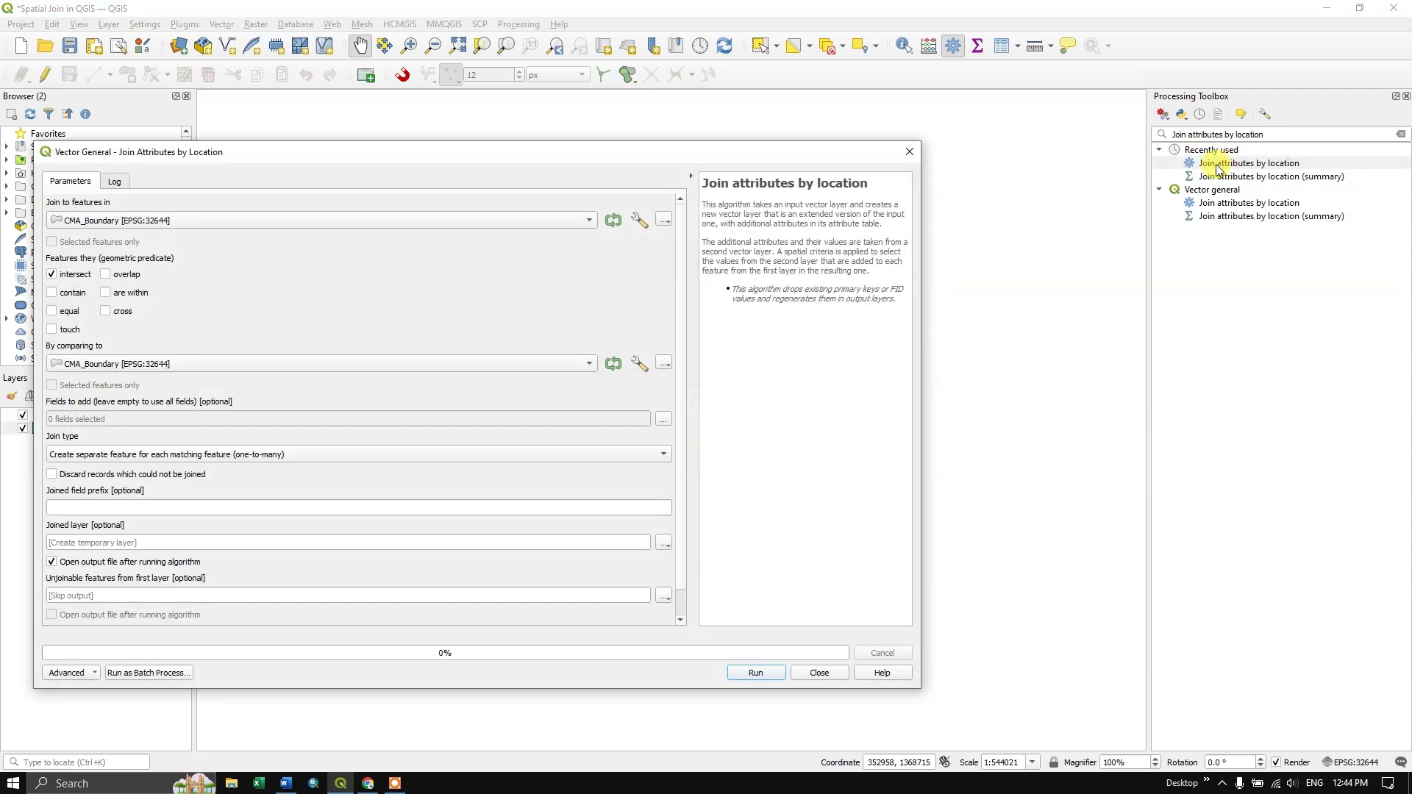
{"action": "left_click_drag", "start_coordinate": [328, 152], "coordinate": [586, 148]}
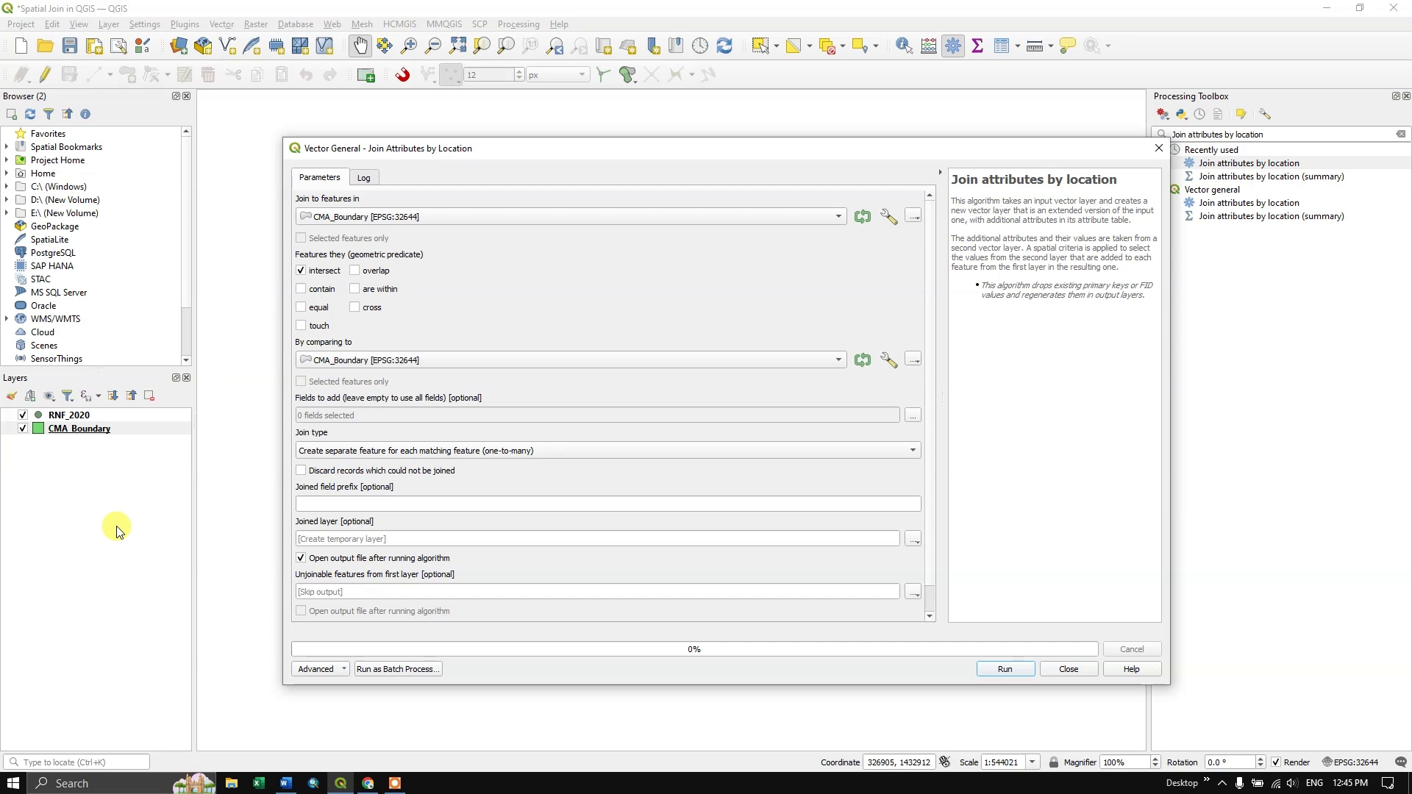
- Set CMA_Boundary as the layer whose features receive the joined attributes
{"action": "left_click", "coordinate": [80, 416]}
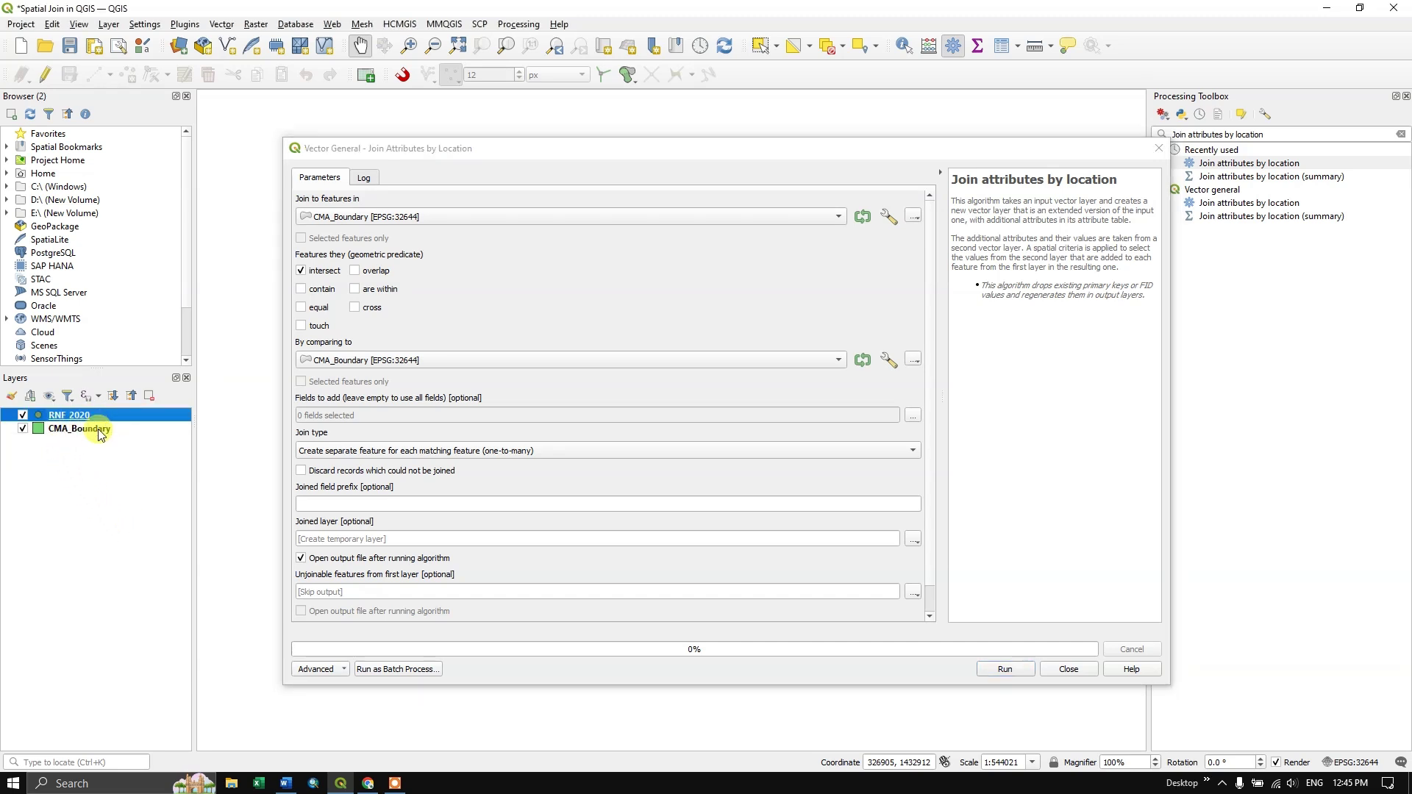
{"action": "left_click", "coordinate": [100, 430]}
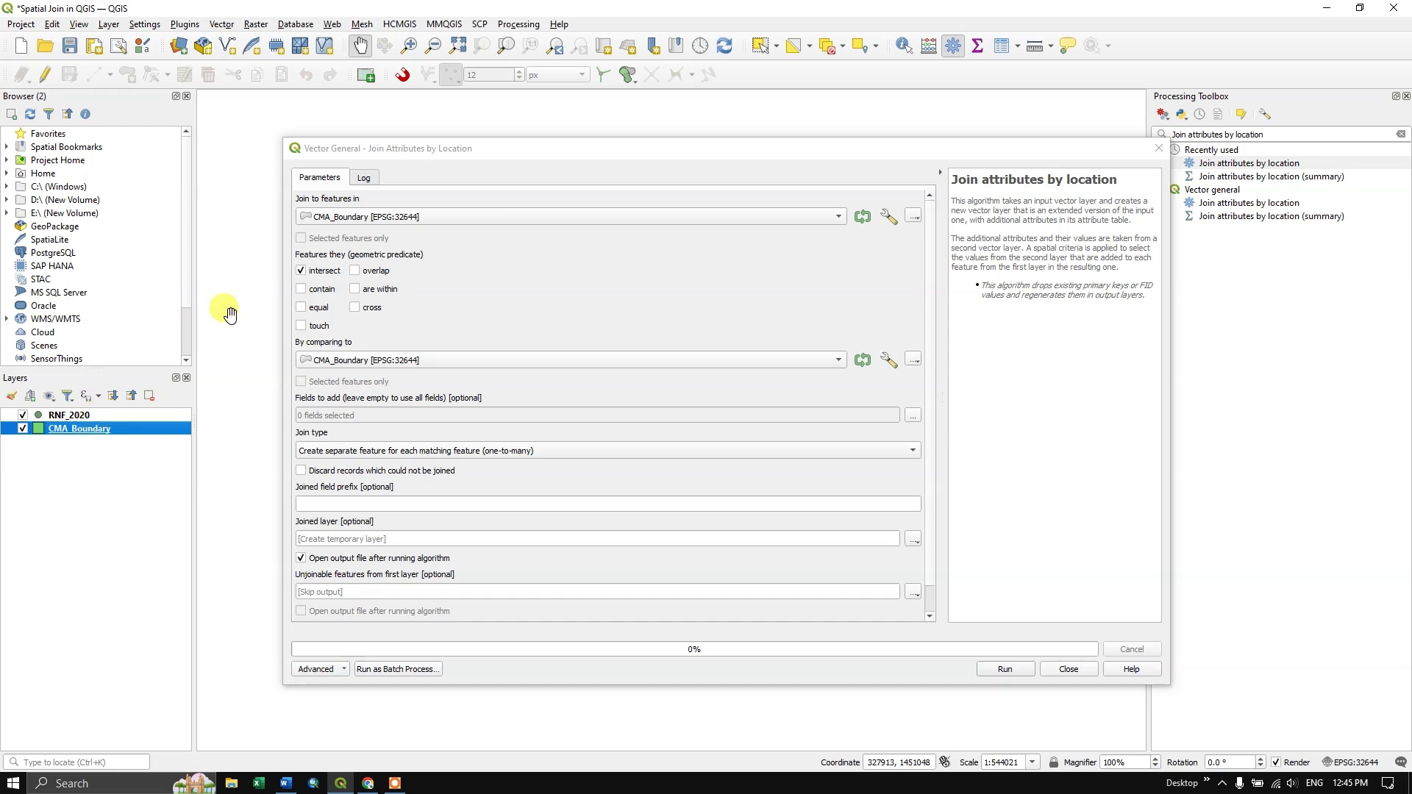
{"action": "left_click", "coordinate": [359, 218]}
{"action": "left_click", "coordinate": [360, 218]}
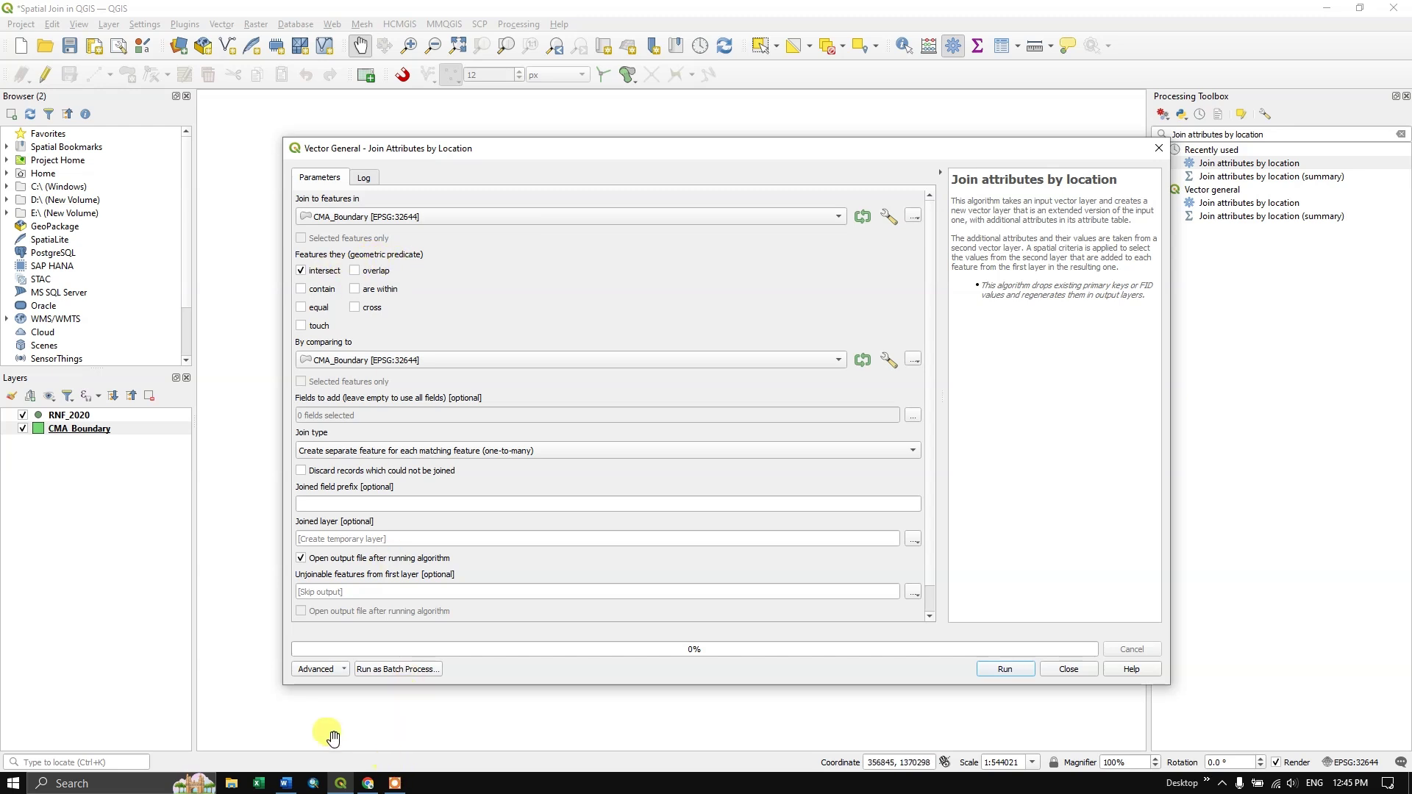
- Switch to the Word document to review the meaning and example of the Intersects relationship, minimizing it when done
{"action": "left_click", "coordinate": [286, 783]}
{"action": "scroll", "coordinate": [466, 564], "scroll_direction": "down", "scroll_amount": 12}
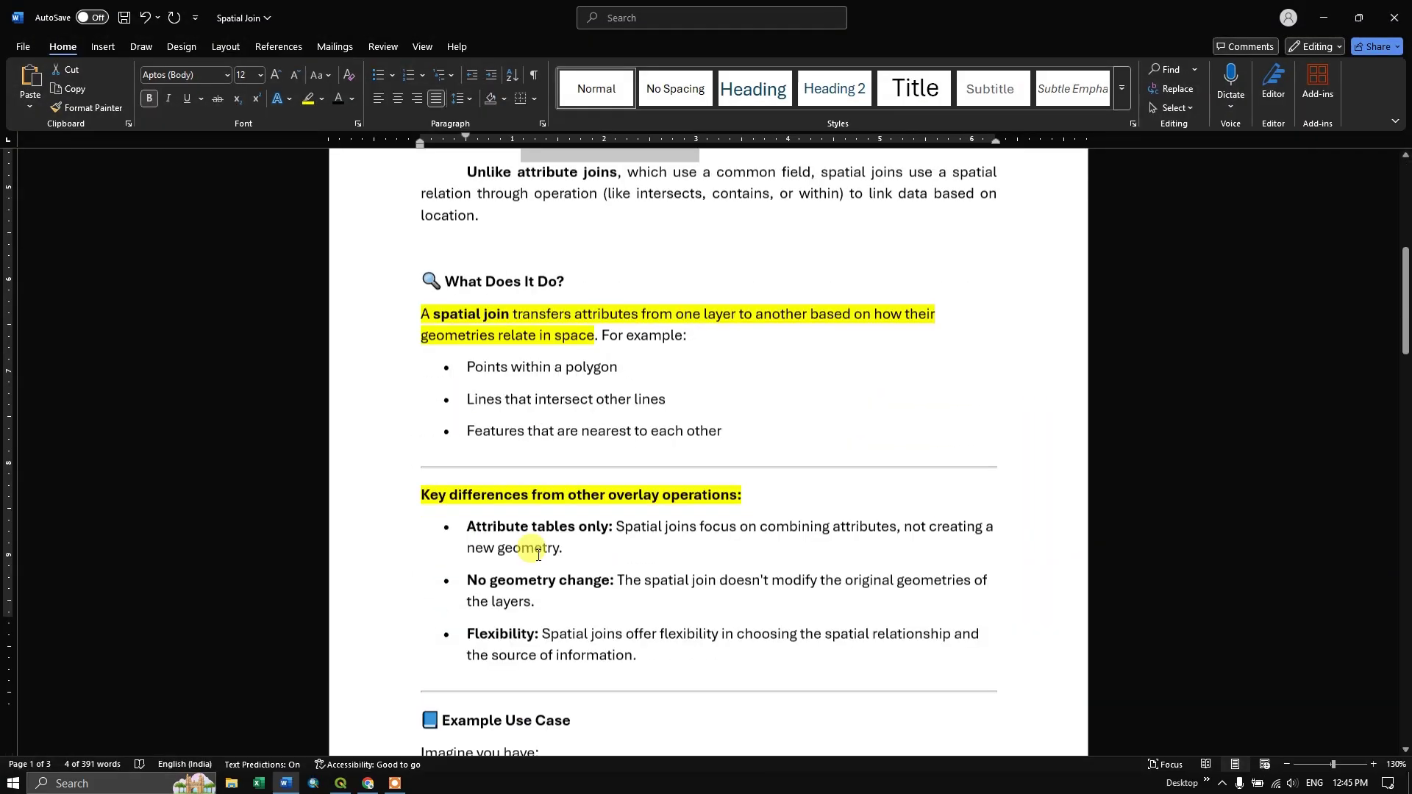
{"action": "scroll", "coordinate": [553, 553], "scroll_direction": "down", "scroll_amount": 4}
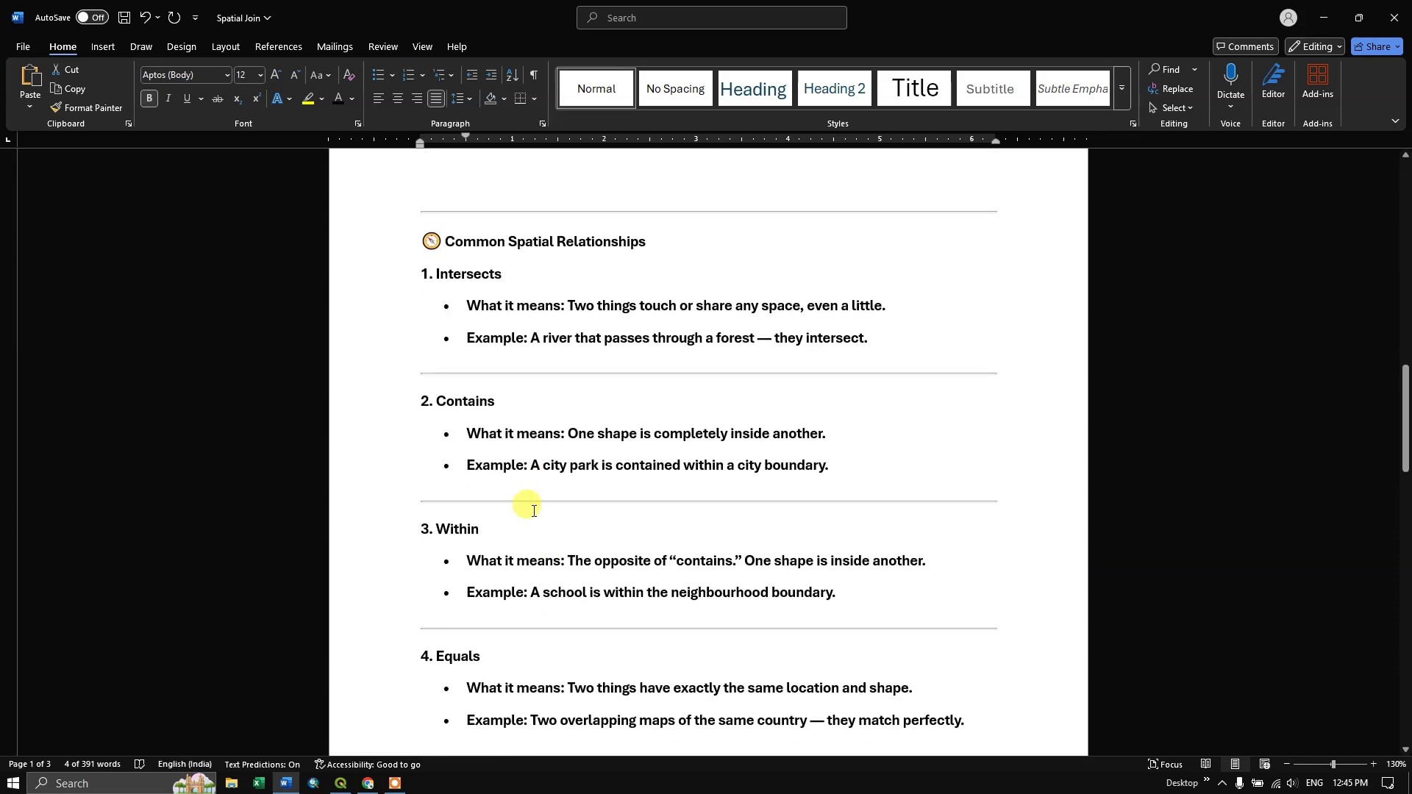
{"action": "left_click_drag", "start_coordinate": [438, 273], "coordinate": [508, 277]}
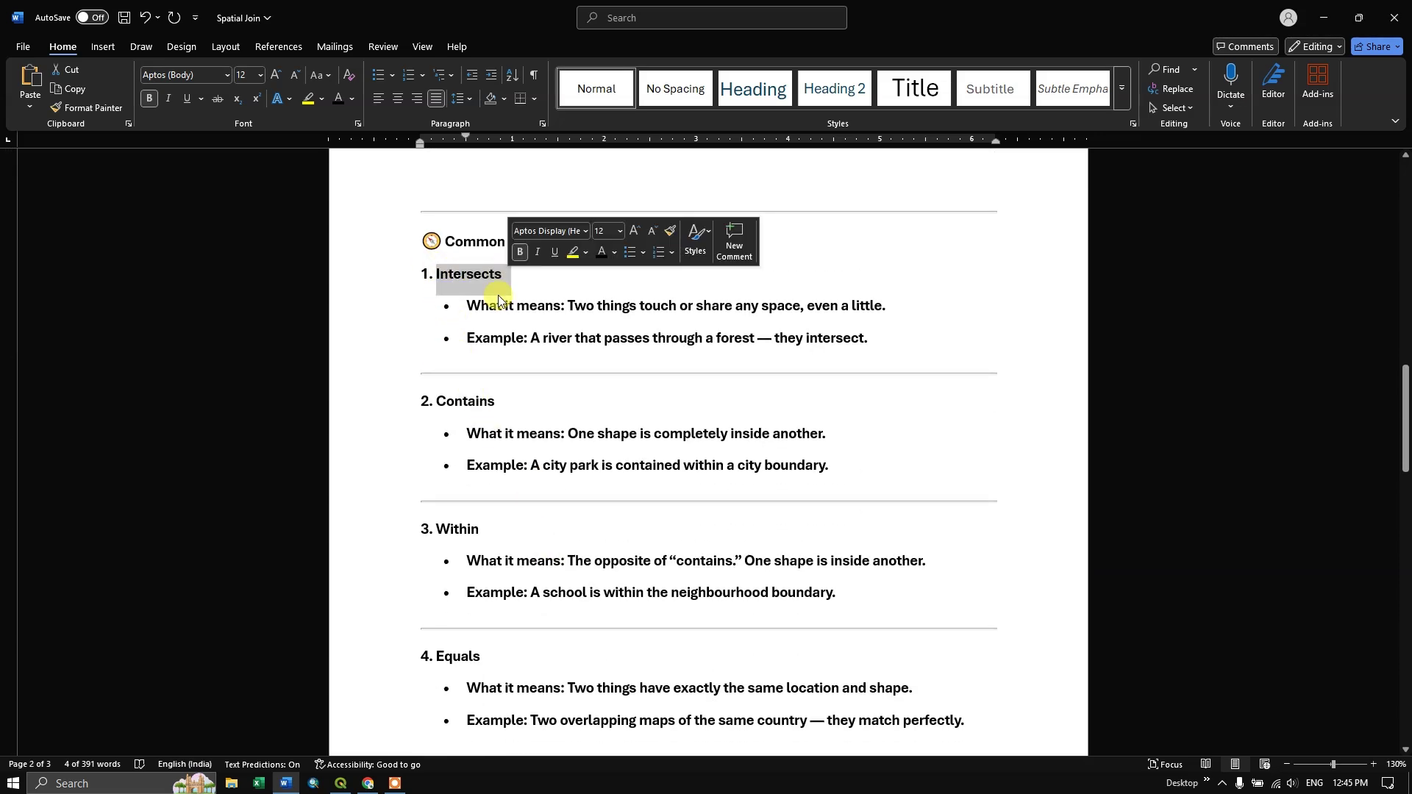
{"action": "left_click", "coordinate": [660, 305]}
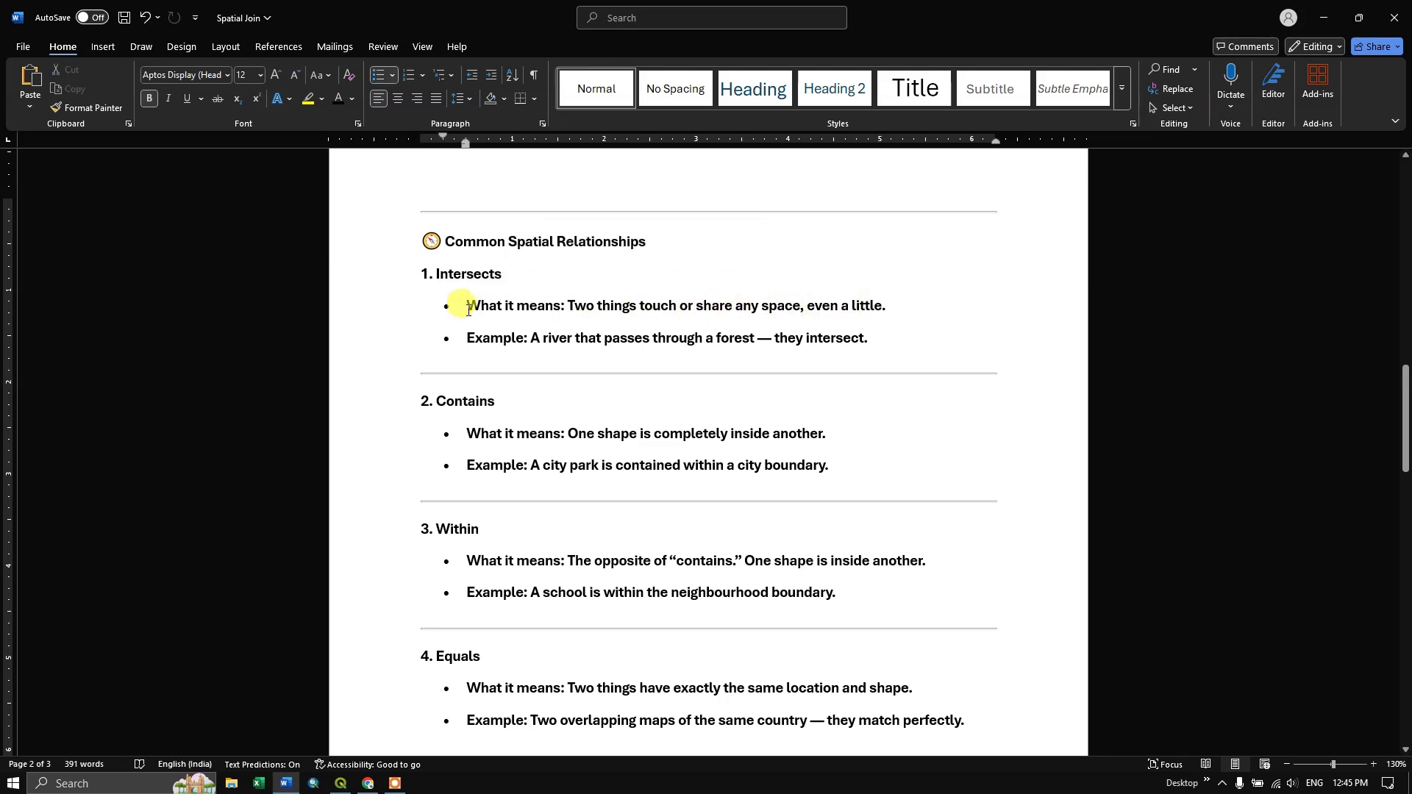
{"action": "left_click", "coordinate": [1324, 17]}
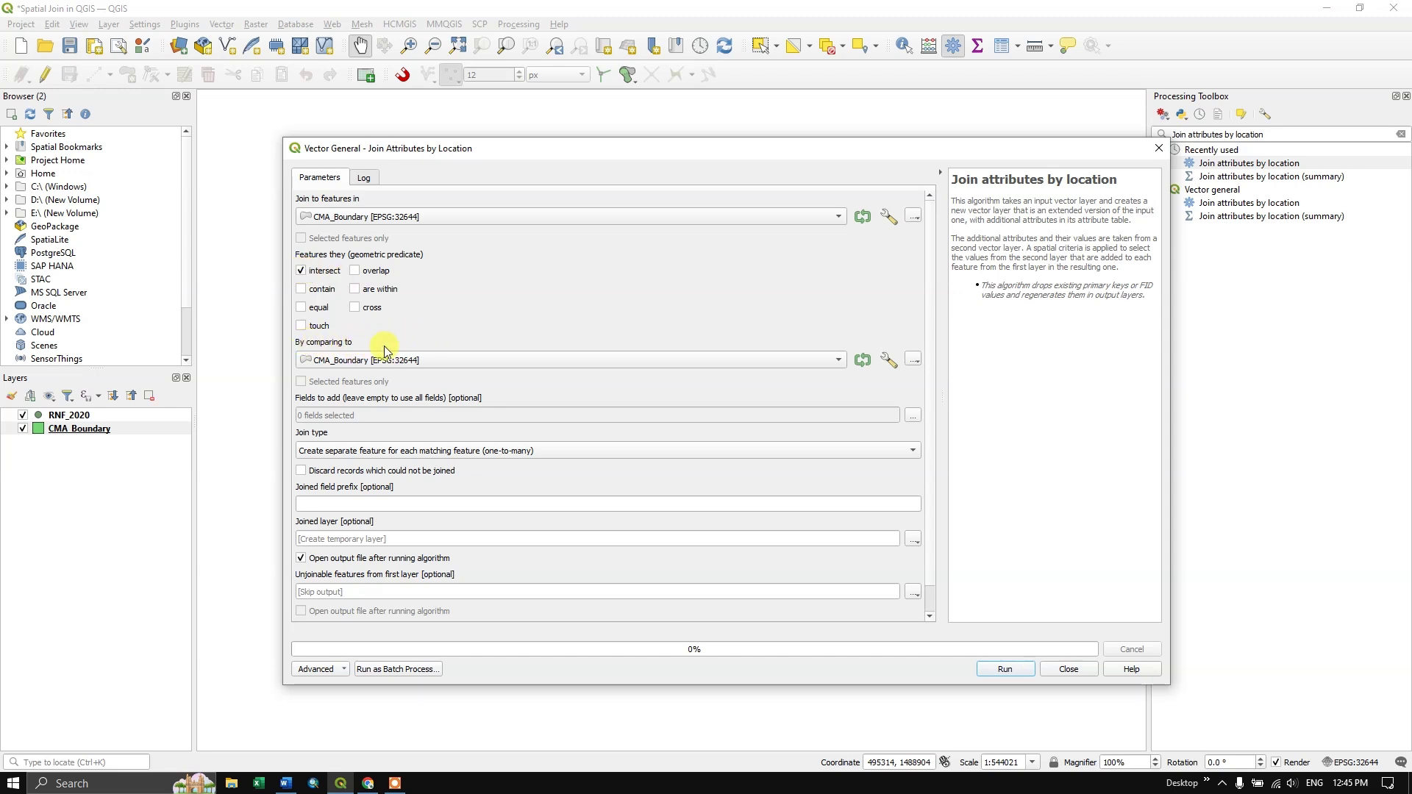
- Set RNF_2020 as the comparison layer and choose Station_Na, Year and Rainfall as the fields to add
{"action": "left_click", "coordinate": [641, 356]}
{"action": "left_click", "coordinate": [340, 373]}
{"action": "left_click", "coordinate": [911, 417]}
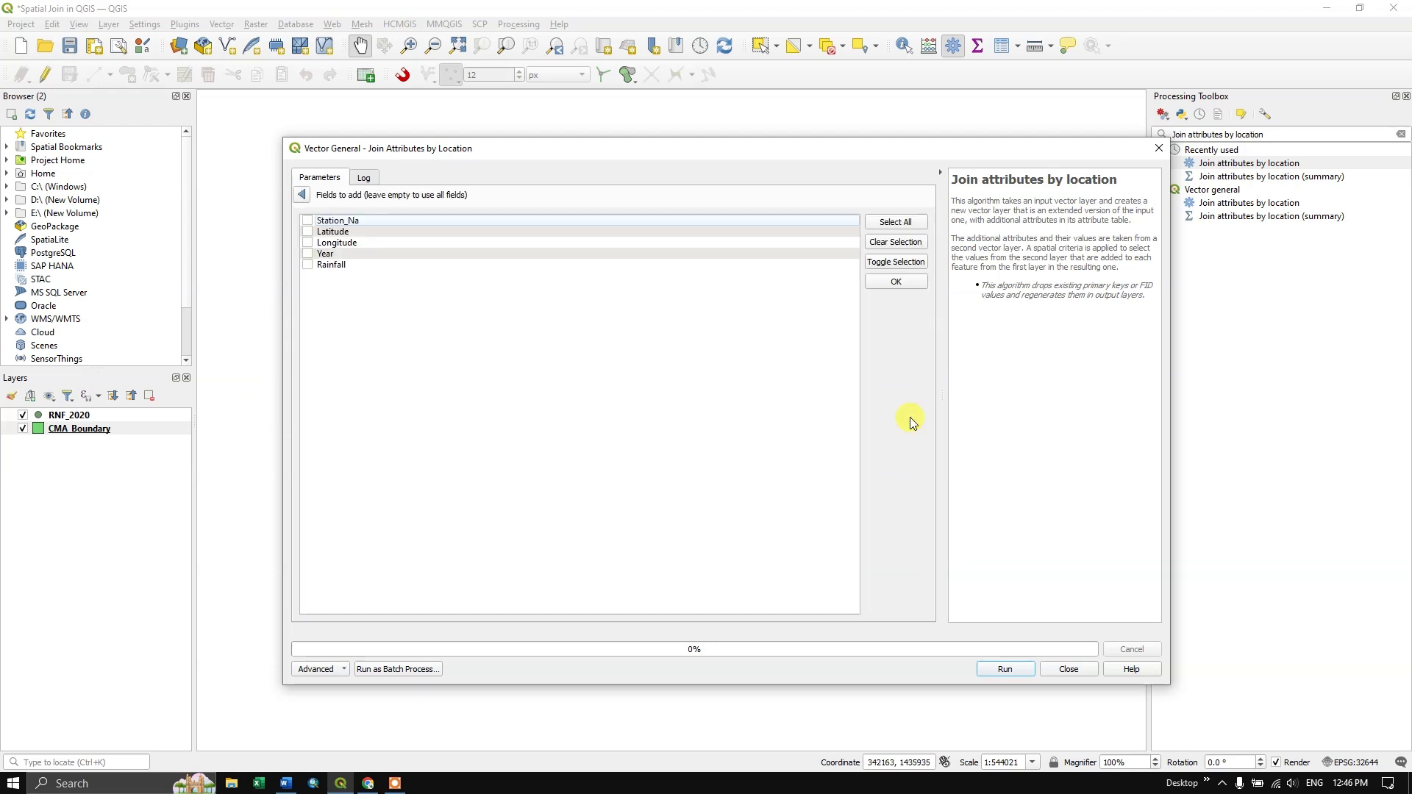
{"action": "left_click", "coordinate": [307, 265]}
{"action": "left_click", "coordinate": [307, 254]}
{"action": "left_click", "coordinate": [890, 282]}
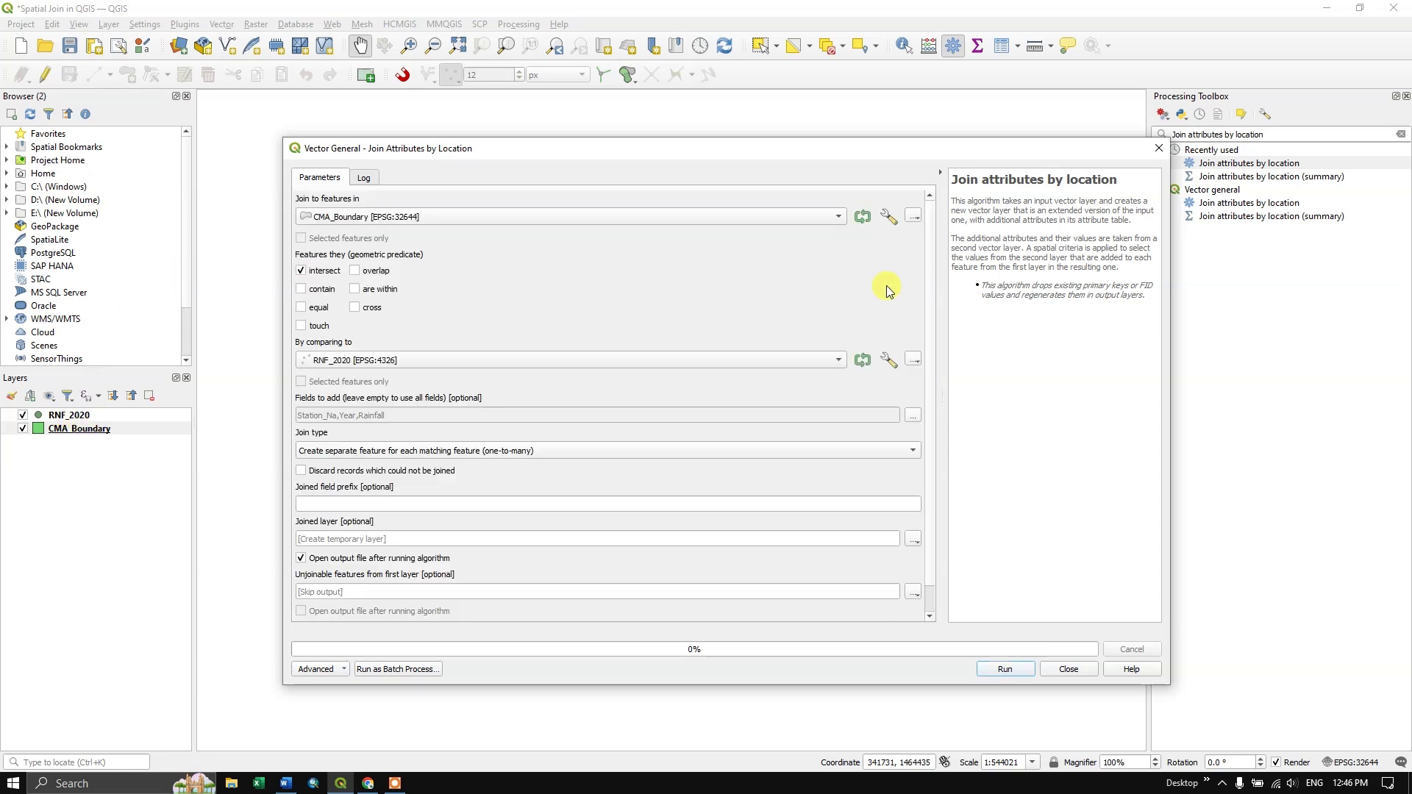
- Set the joined output to the shapefile Join Attributes in D:/TS/Spatial_Join, run the join and close the tool
{"action": "left_click", "coordinate": [912, 540]}
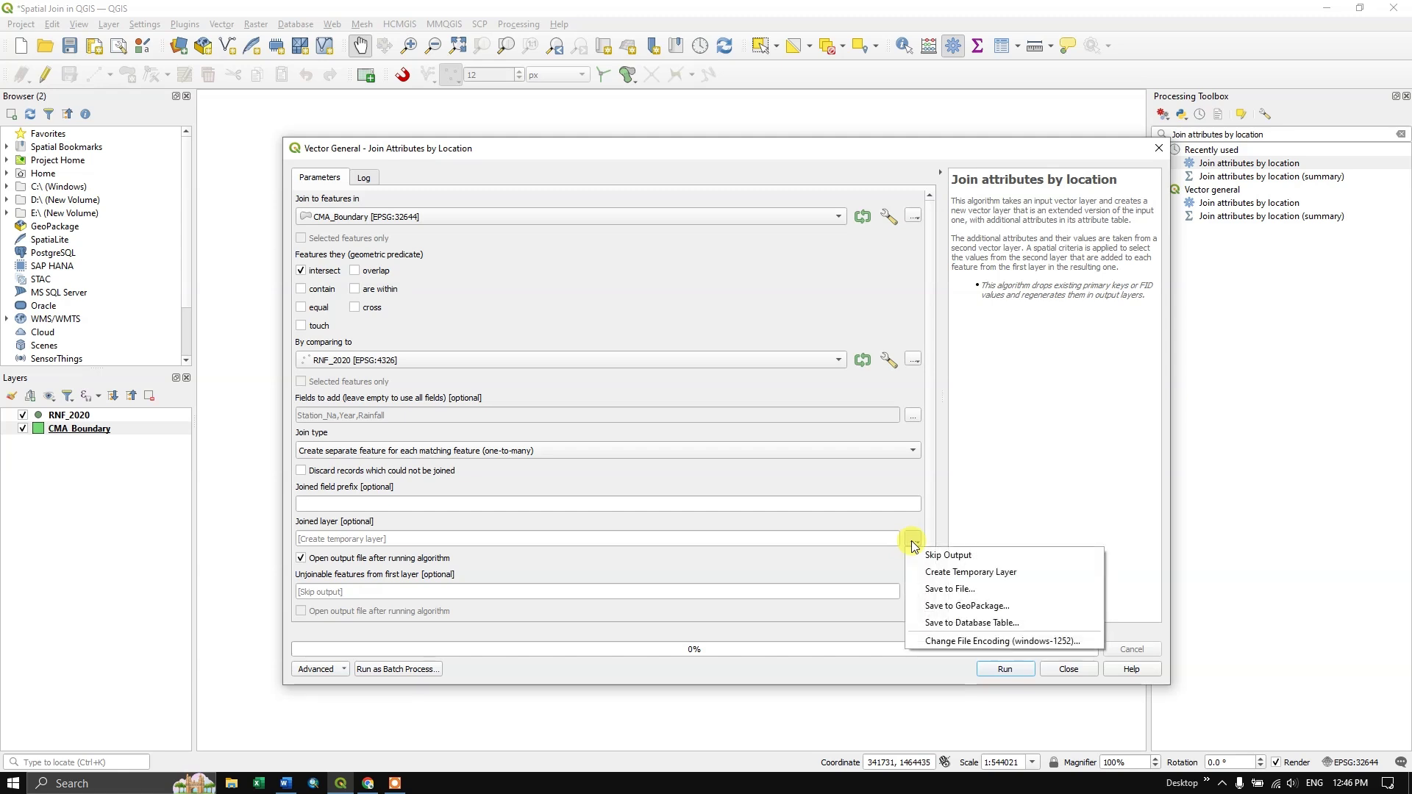
{"action": "left_click", "coordinate": [983, 592]}
{"action": "double_click", "coordinate": [585, 372]}
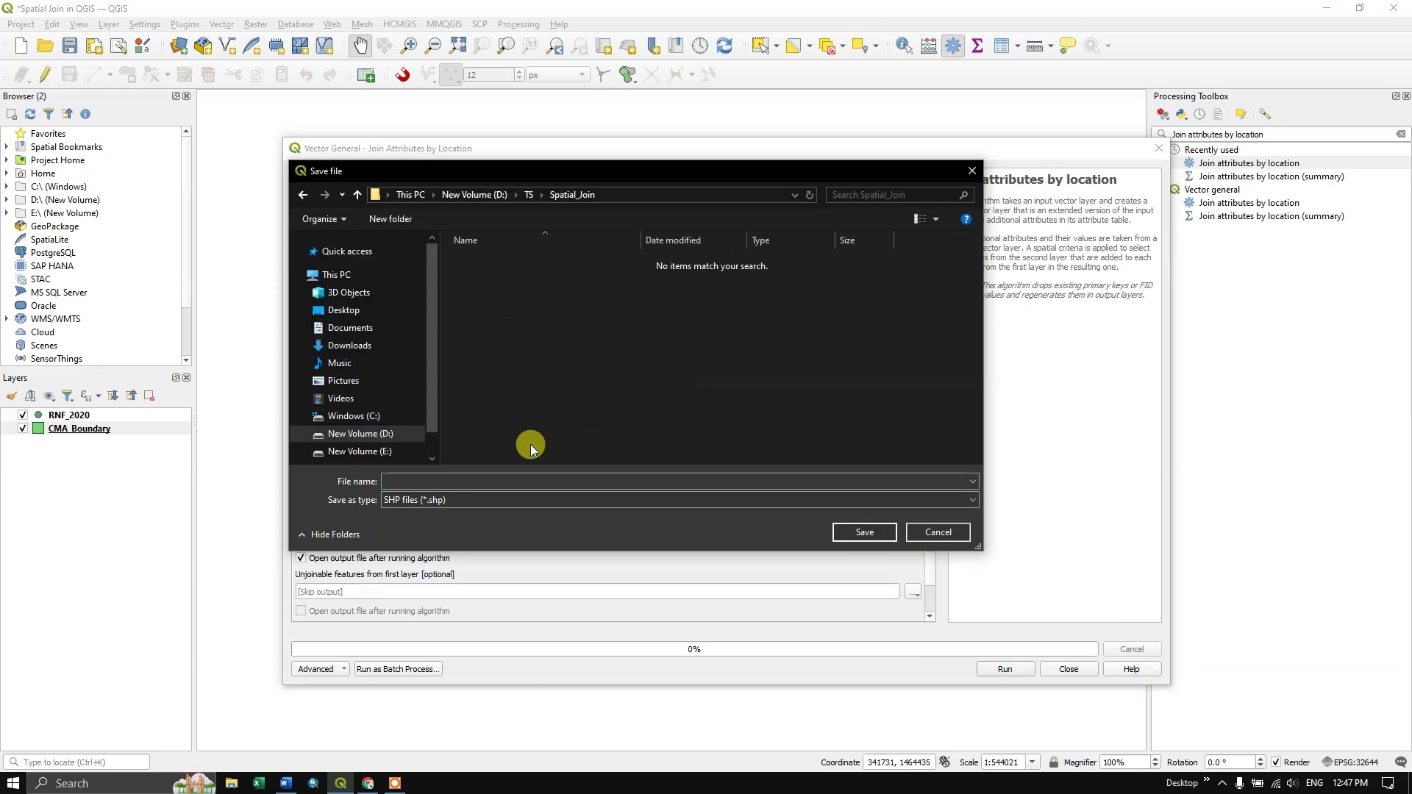
{"action": "left_click", "coordinate": [410, 481]}
{"action": "type", "text": "Join Attributes"}
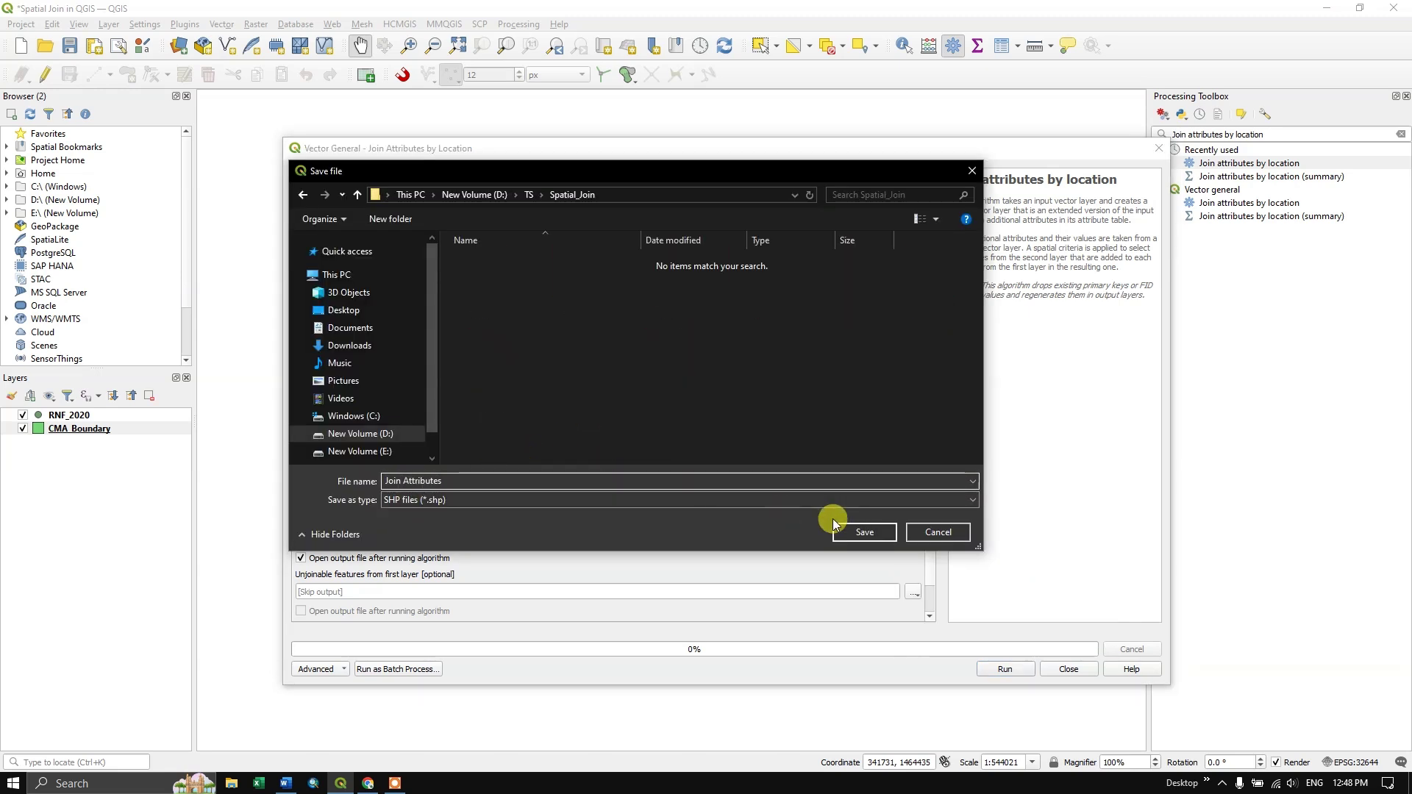
{"action": "left_click", "coordinate": [863, 532]}
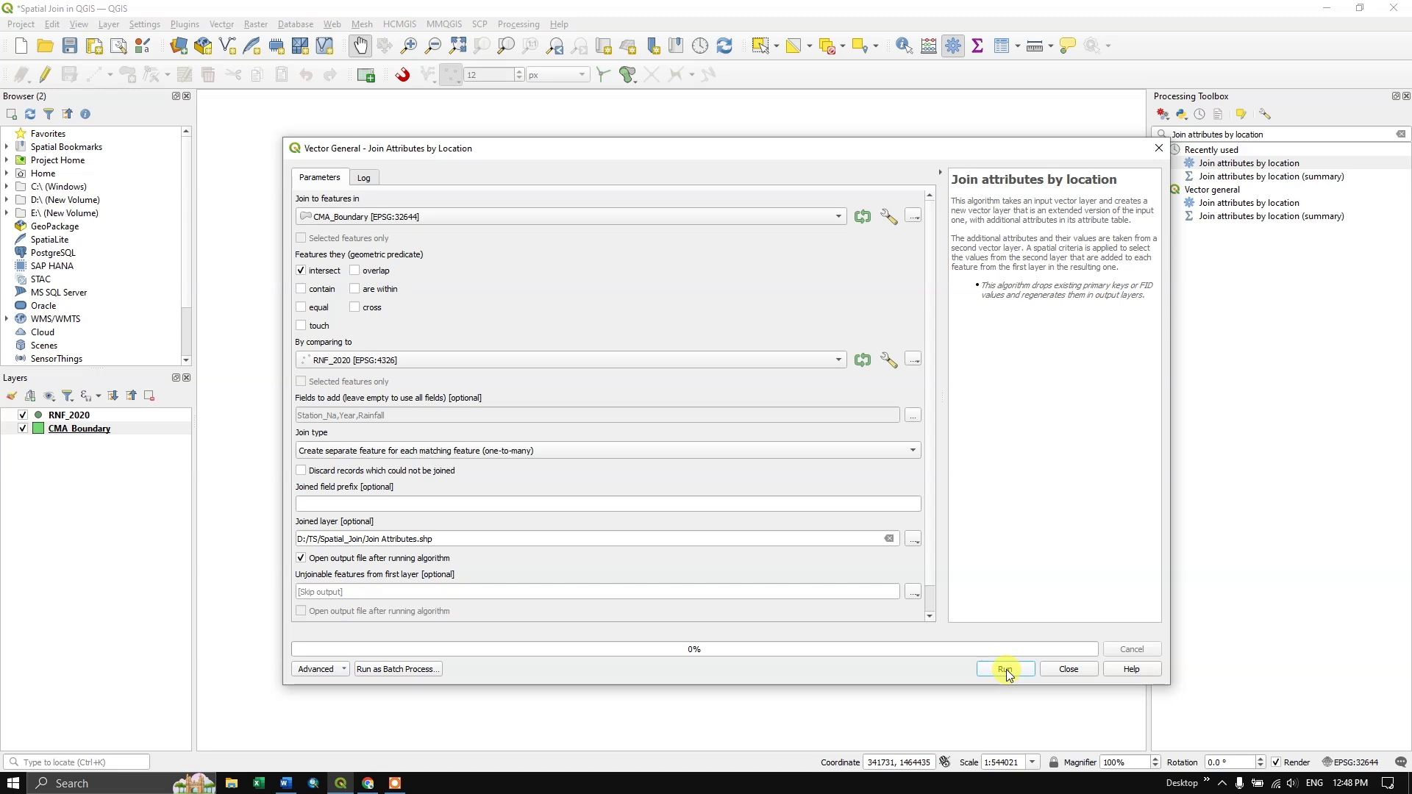
{"action": "left_click", "coordinate": [1005, 670]}
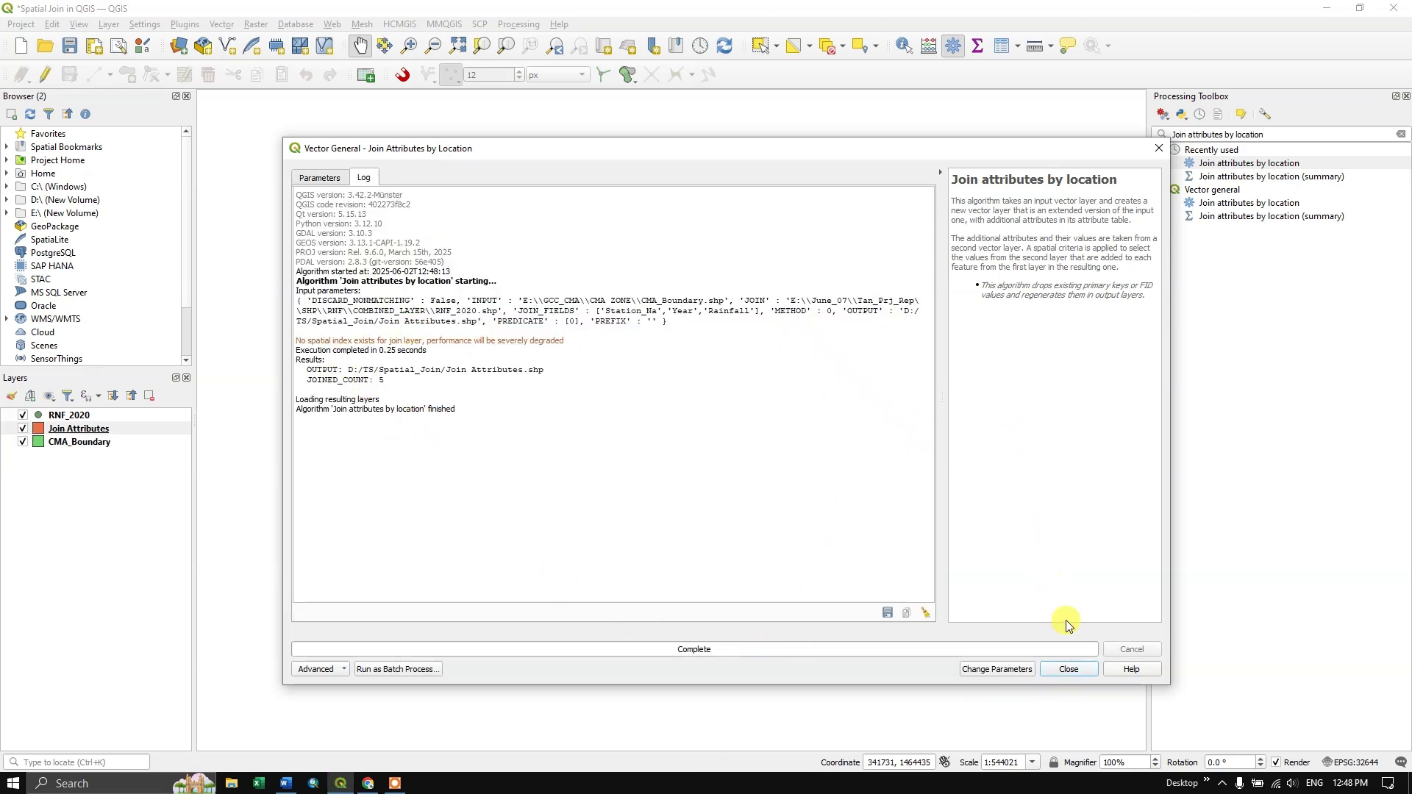
{"action": "left_click", "coordinate": [1070, 669]}
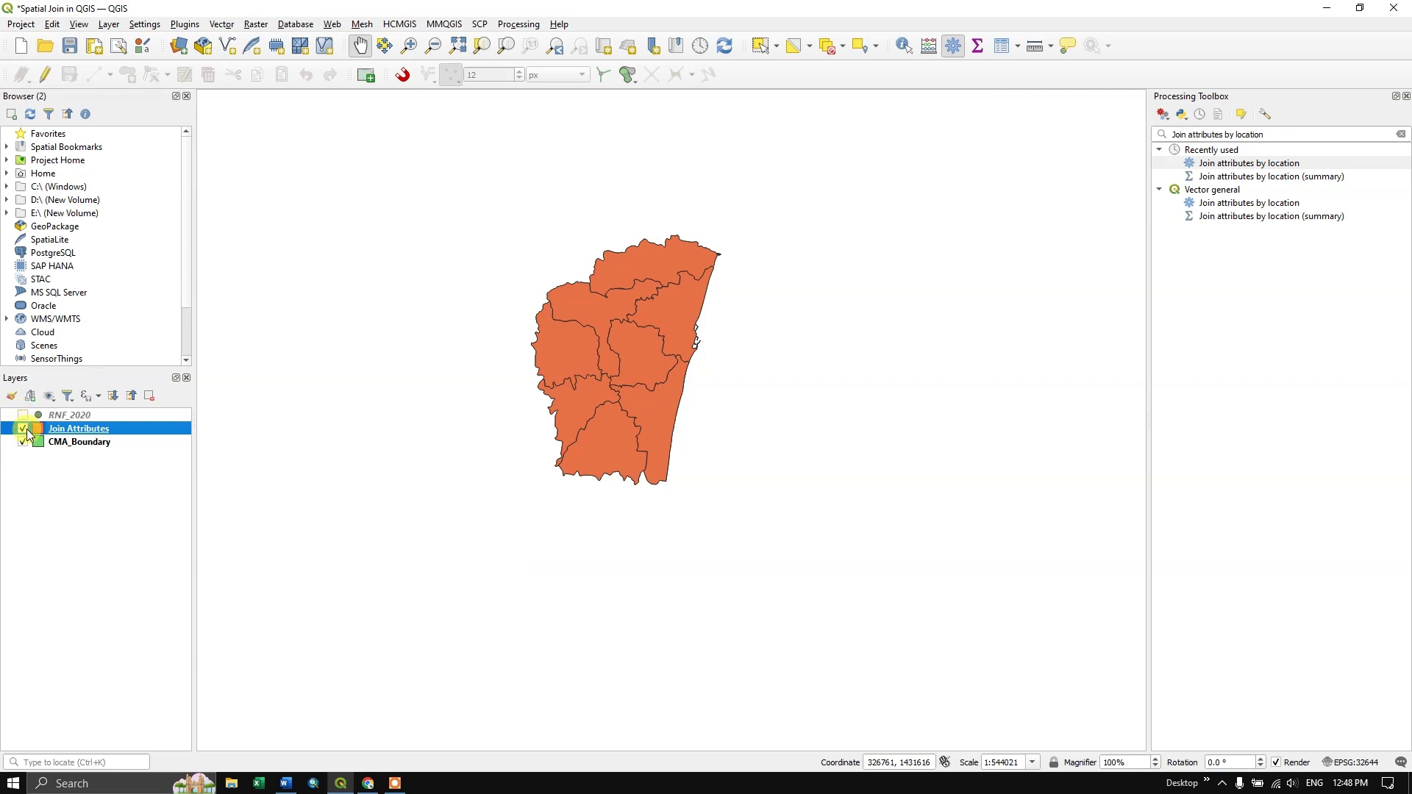
- Show only the Join Attributes layer and examine its attribute table, selecting the SOUTH CHENNAI and THIRUVALLUR records in turn
{"action": "left_click", "coordinate": [24, 443]}
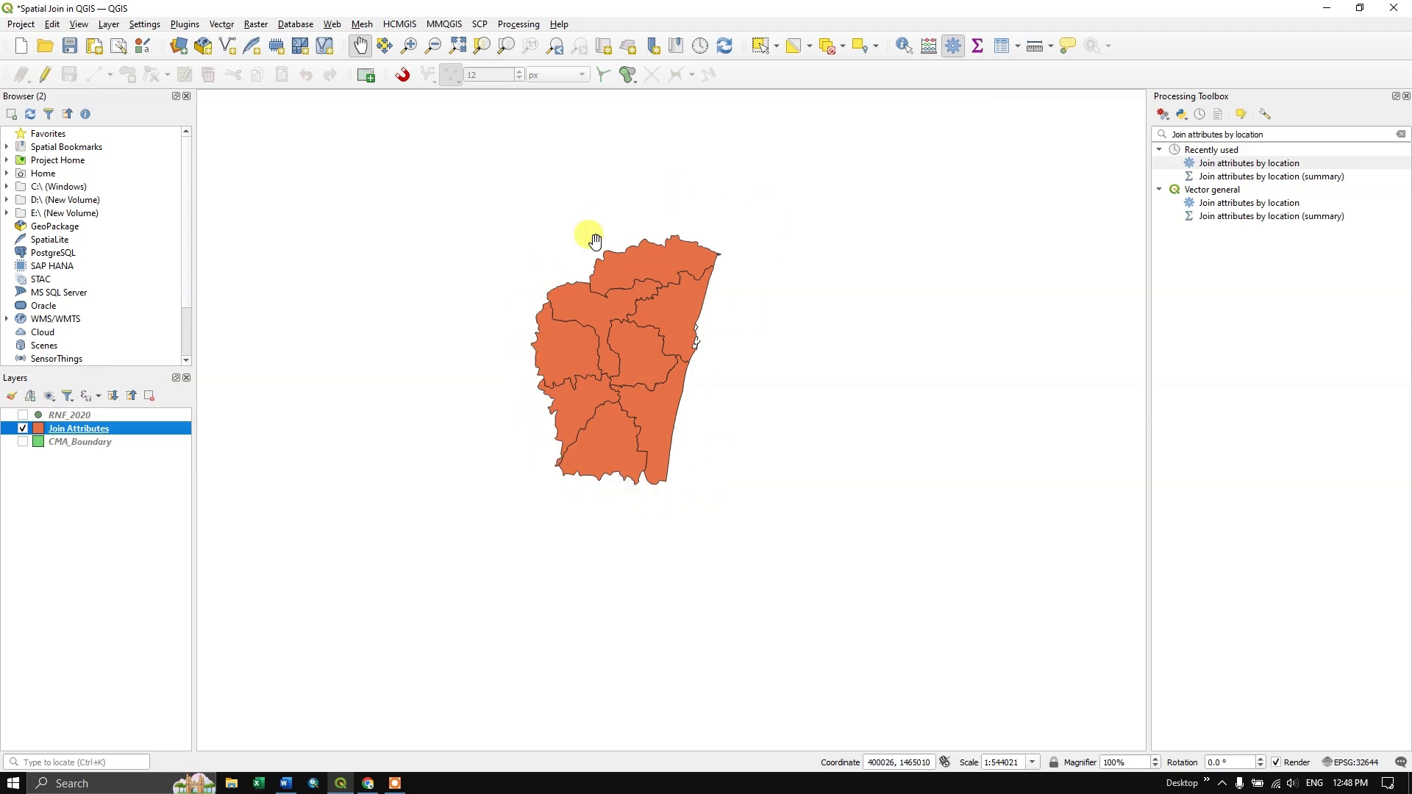
{"action": "right_click", "coordinate": [134, 428]}
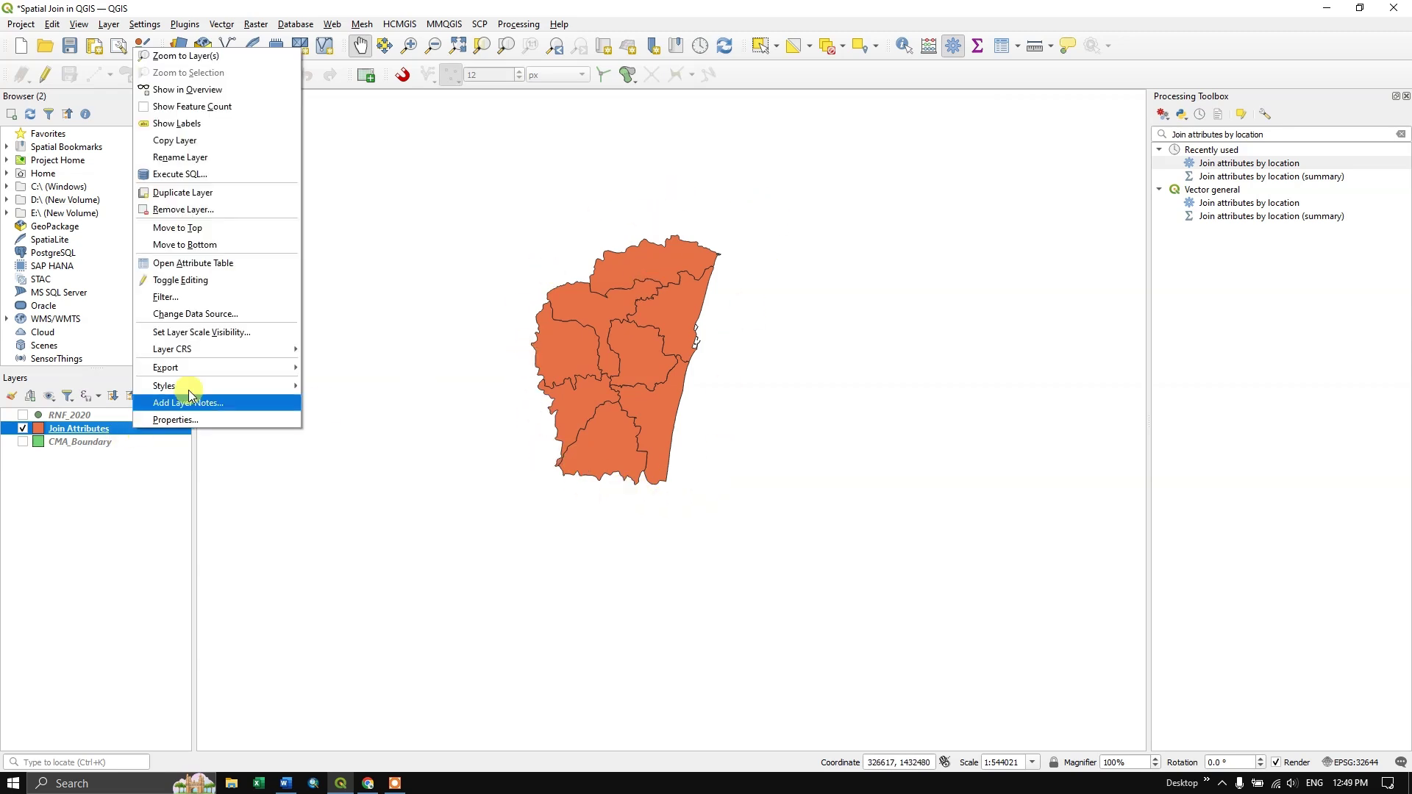
{"action": "key", "text": "Escape"}
{"action": "key", "text": "F6"}
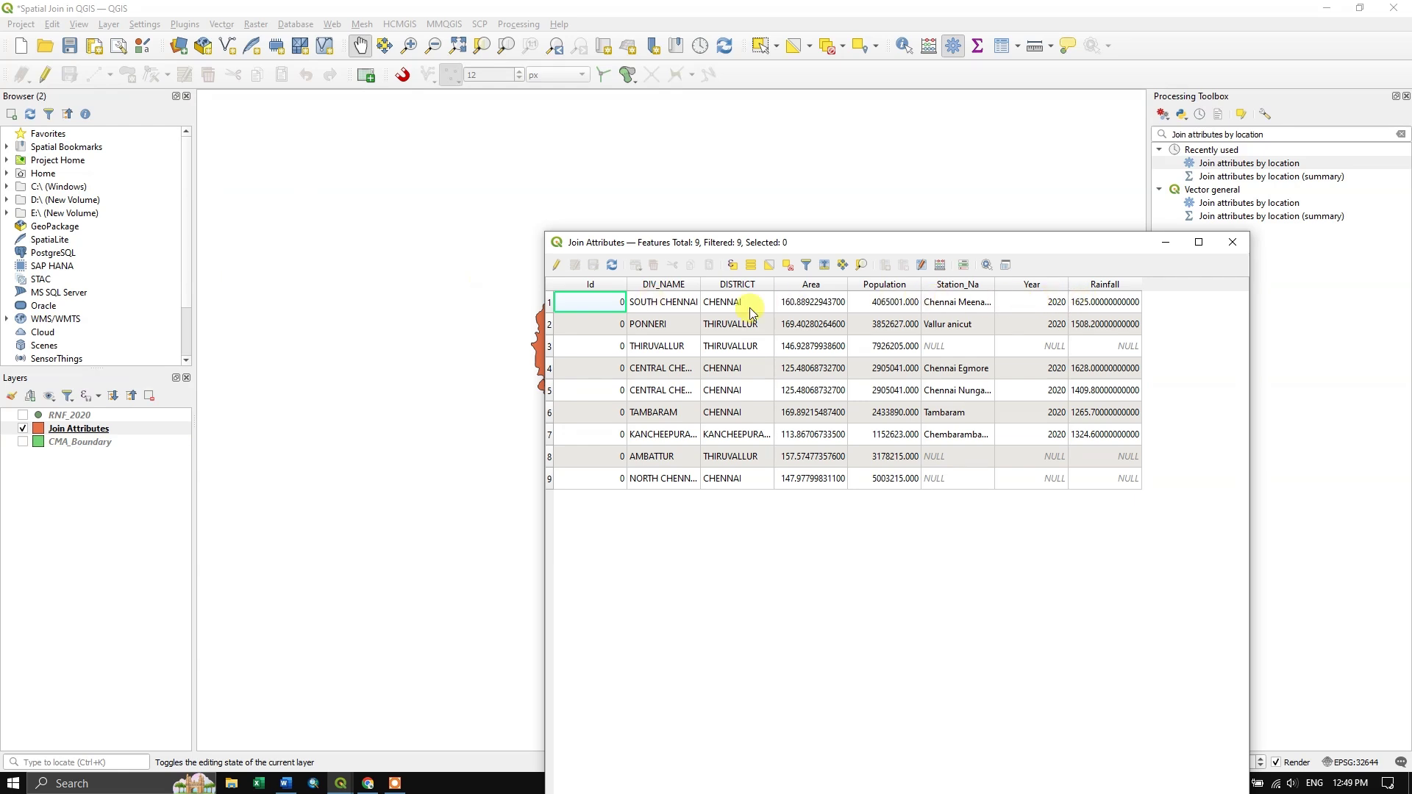
{"action": "left_click", "coordinate": [550, 302]}
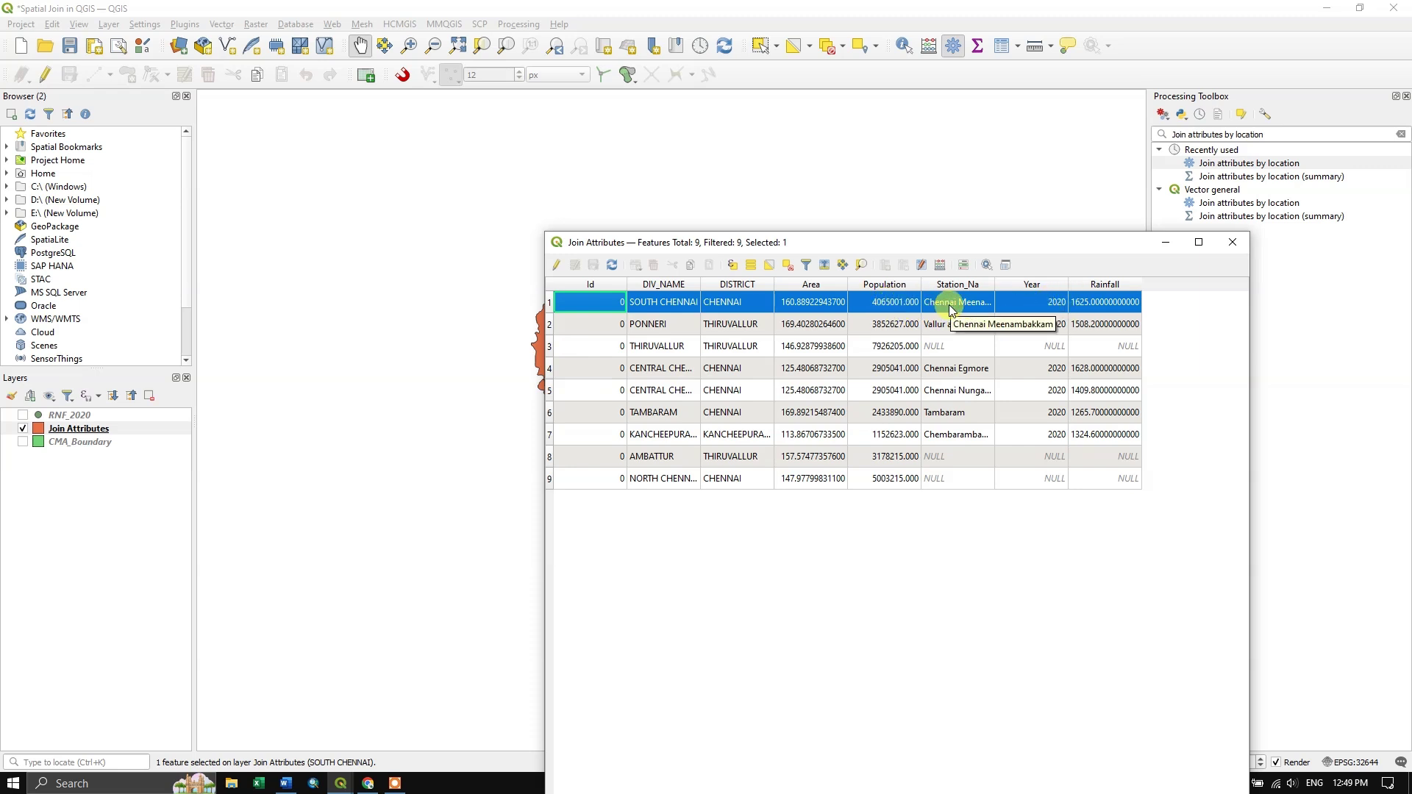
{"action": "left_click_drag", "start_coordinate": [978, 244], "coordinate": [1191, 212]}
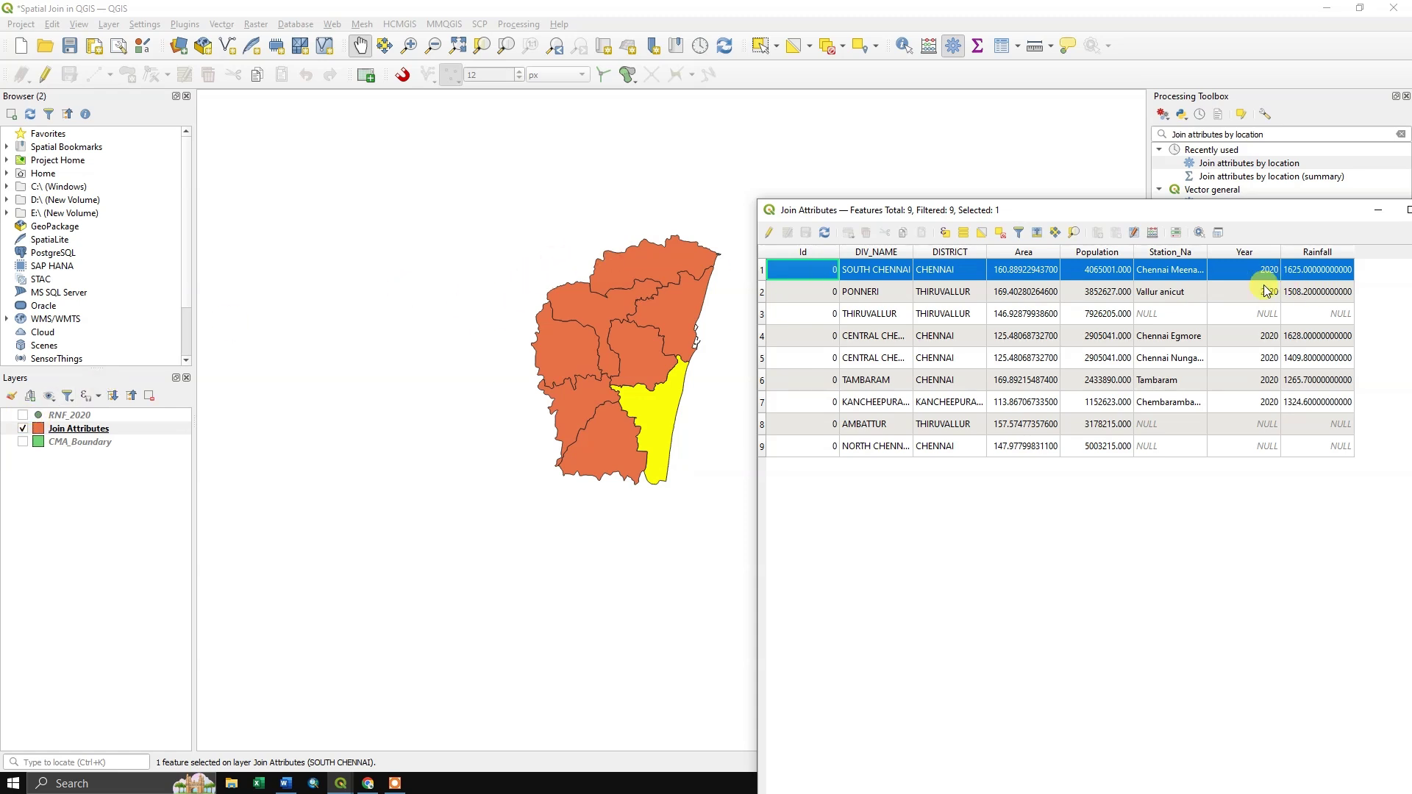
{"action": "left_click", "coordinate": [763, 314]}
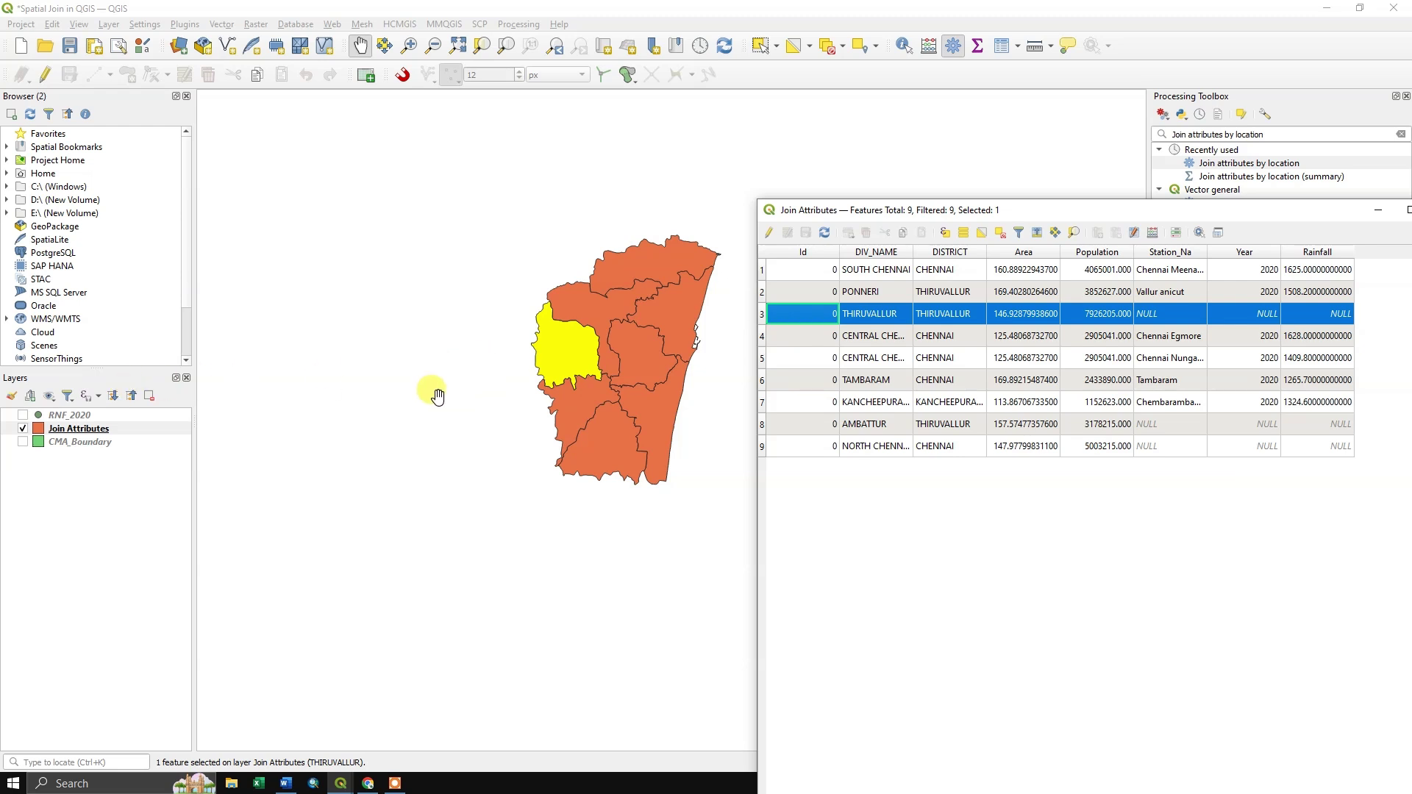
- Display the RNF_2020 points over the joined polygons and compare them with the records in the Join Attributes table
{"action": "left_click", "coordinate": [23, 415]}
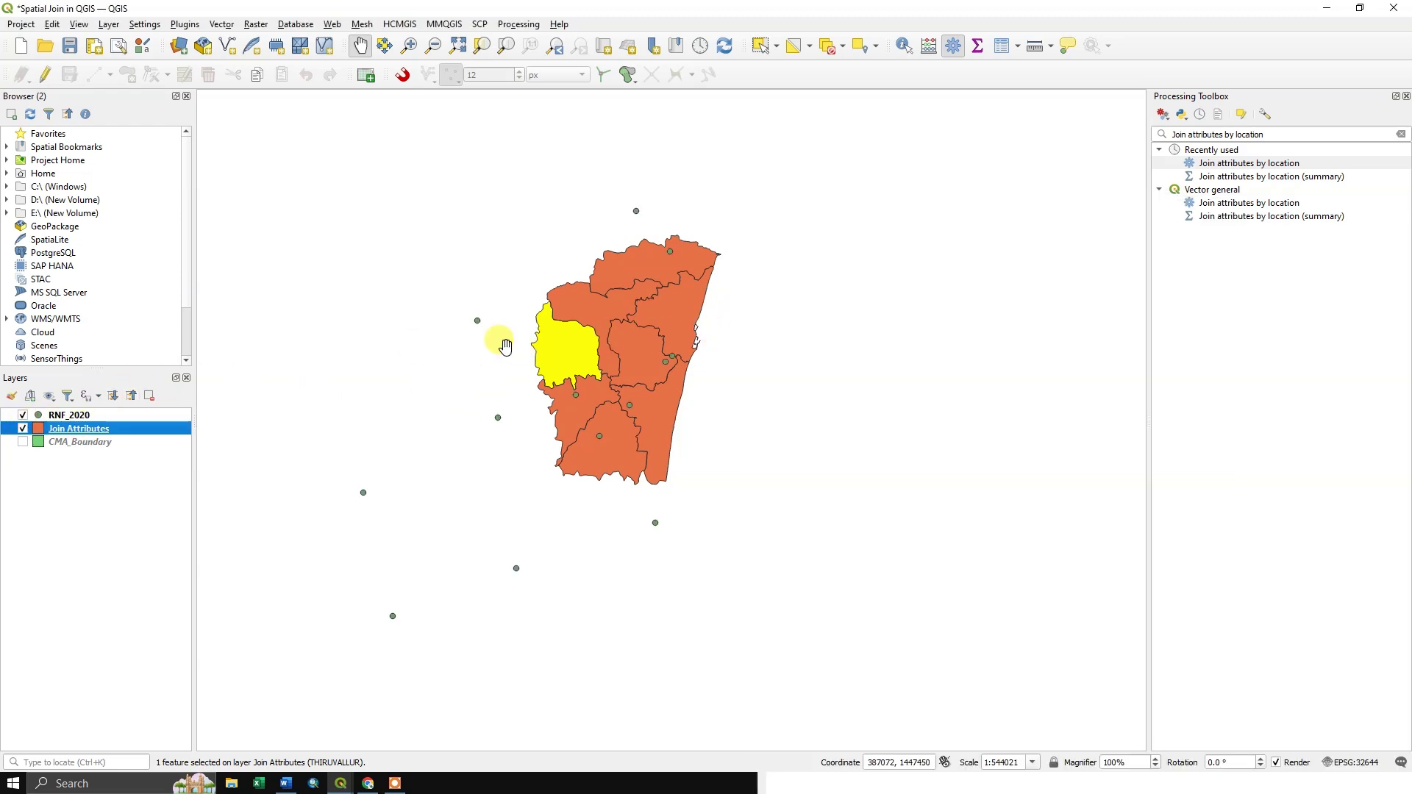
{"action": "scroll", "coordinate": [565, 346], "scroll_direction": "up", "scroll_amount": 1}
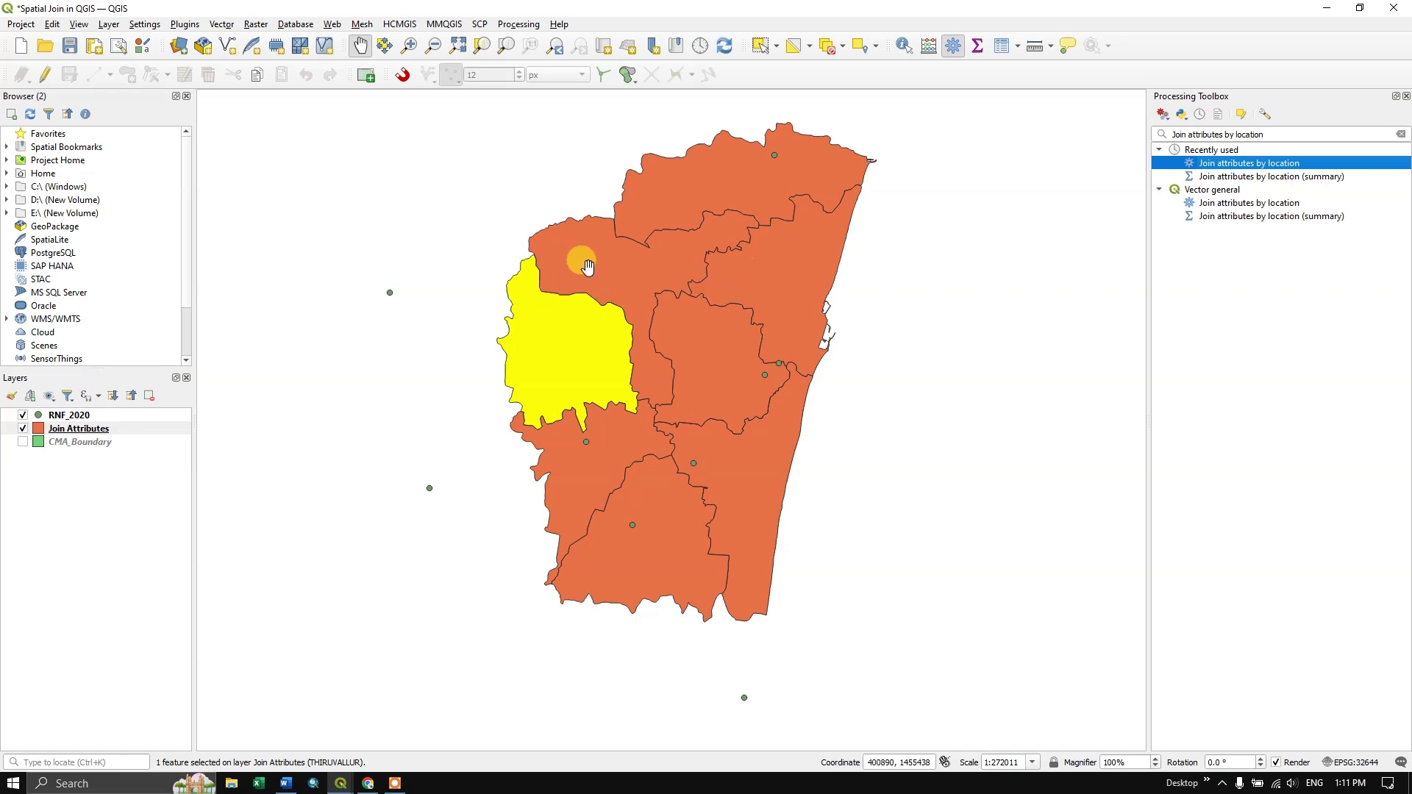
{"action": "left_click", "coordinate": [98, 435]}
{"action": "right_click", "coordinate": [98, 436]}
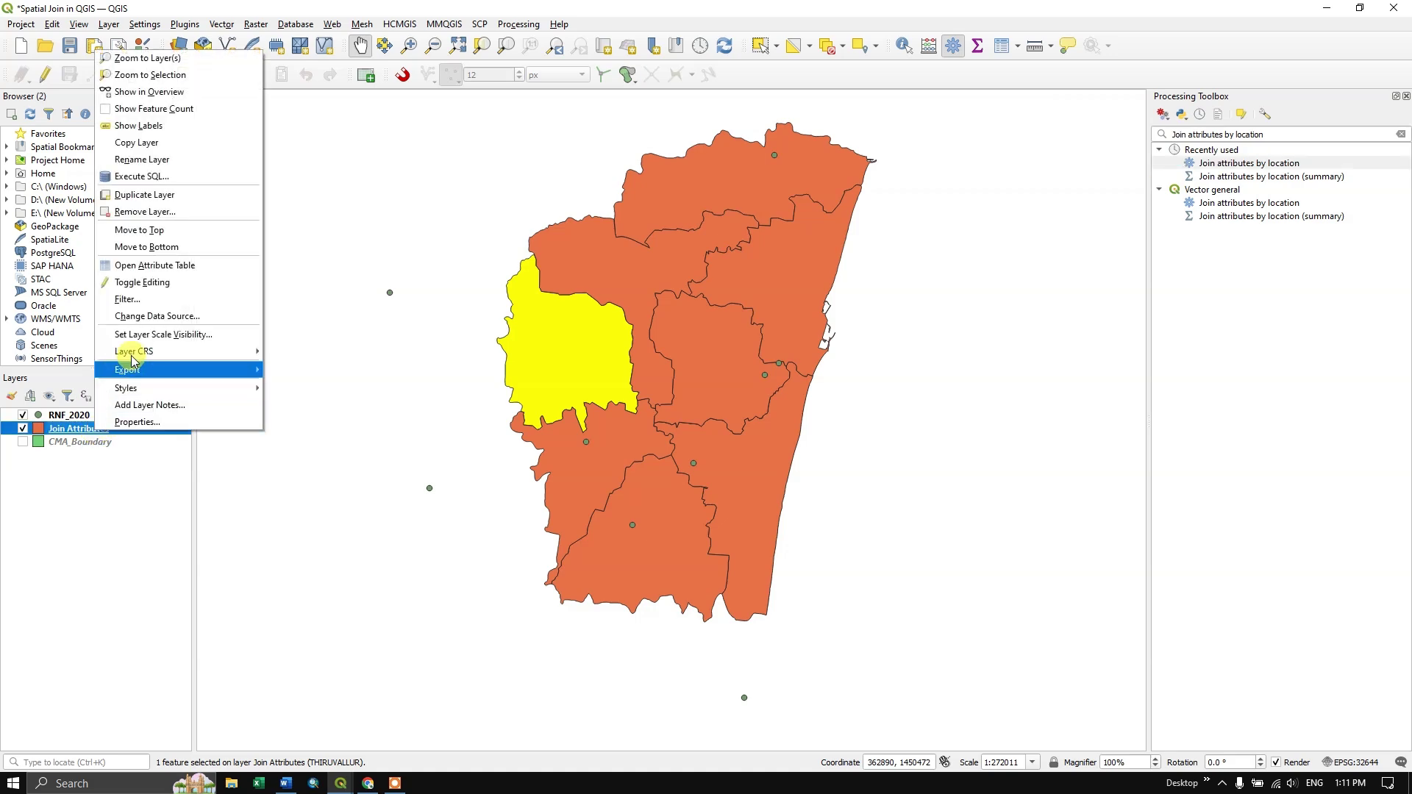
{"action": "left_click", "coordinate": [139, 270]}
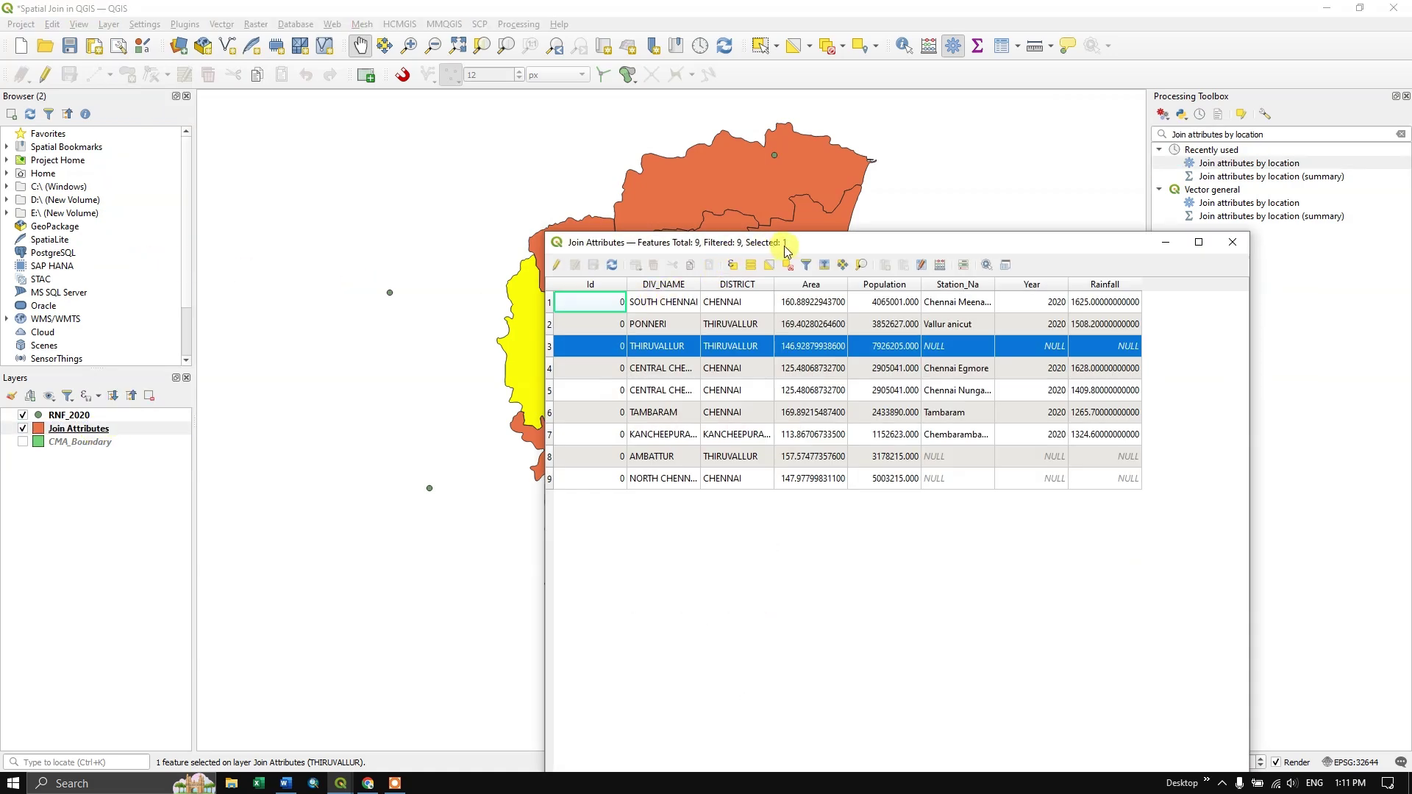
{"action": "left_click_drag", "start_coordinate": [785, 250], "coordinate": [968, 263]}
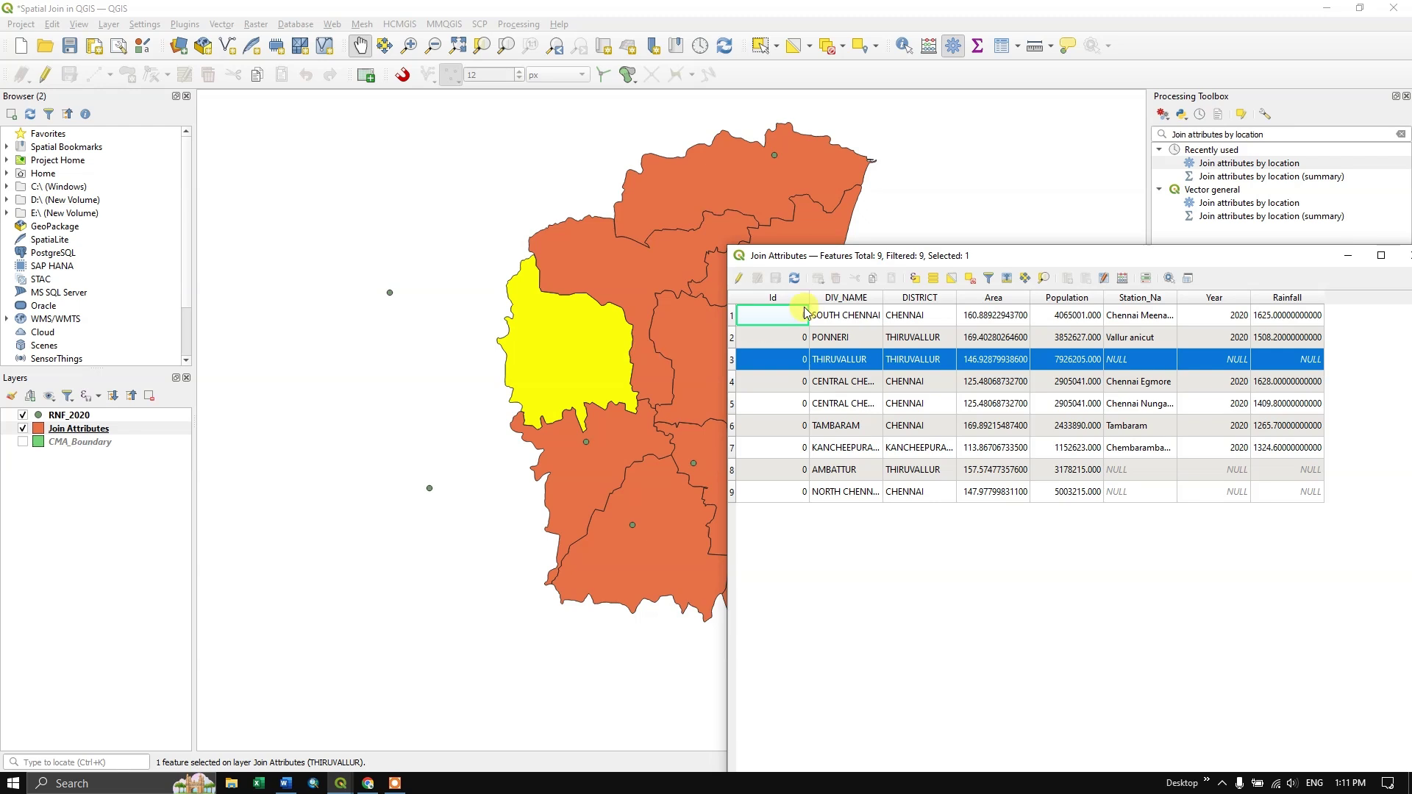
{"action": "left_click_drag", "start_coordinate": [897, 261], "coordinate": [922, 352]}
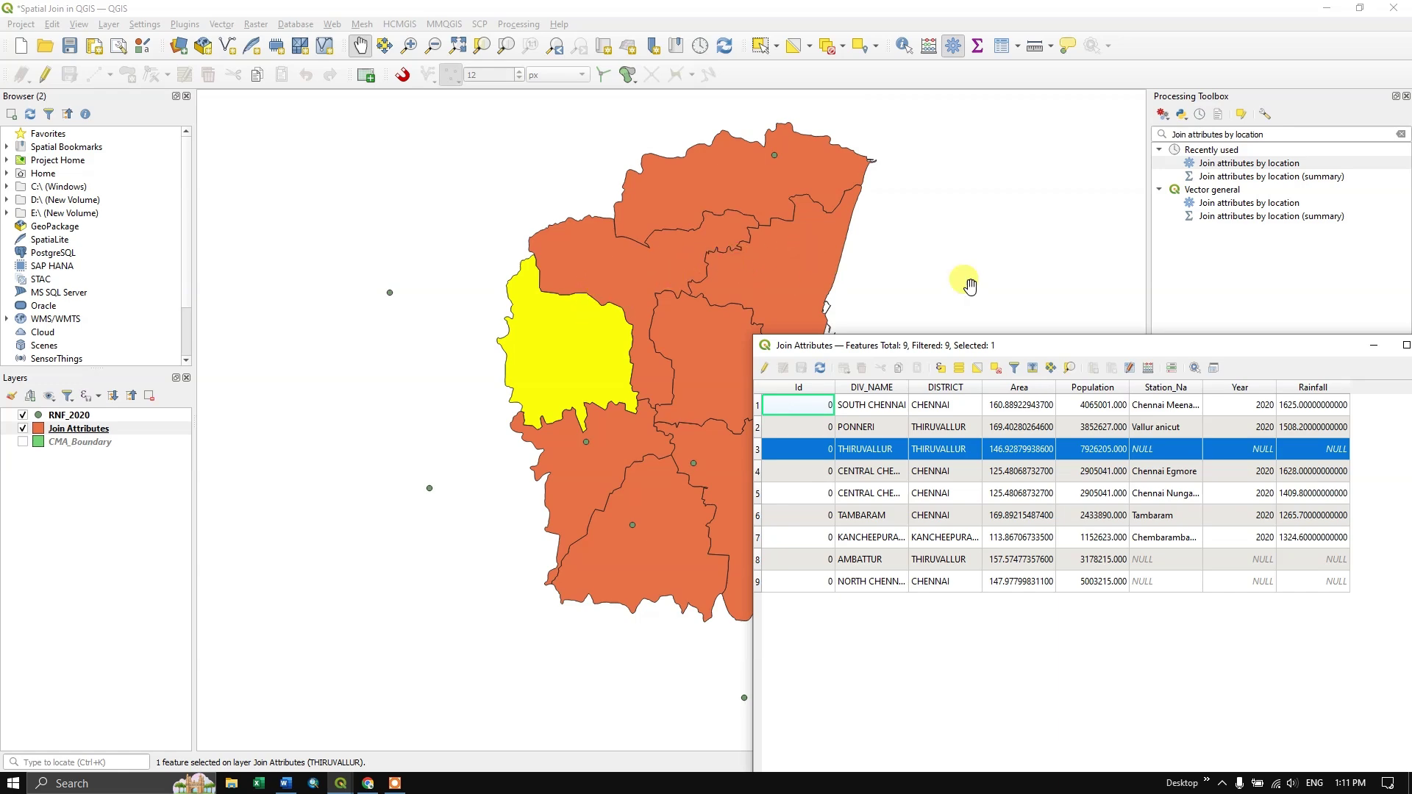
- Close the Join Attributes table, hide the Join Attributes layer and display CMA_Boundary beneath the RNF_2020 points
{"action": "left_click_drag", "start_coordinate": [1324, 345], "coordinate": [1045, 263]}
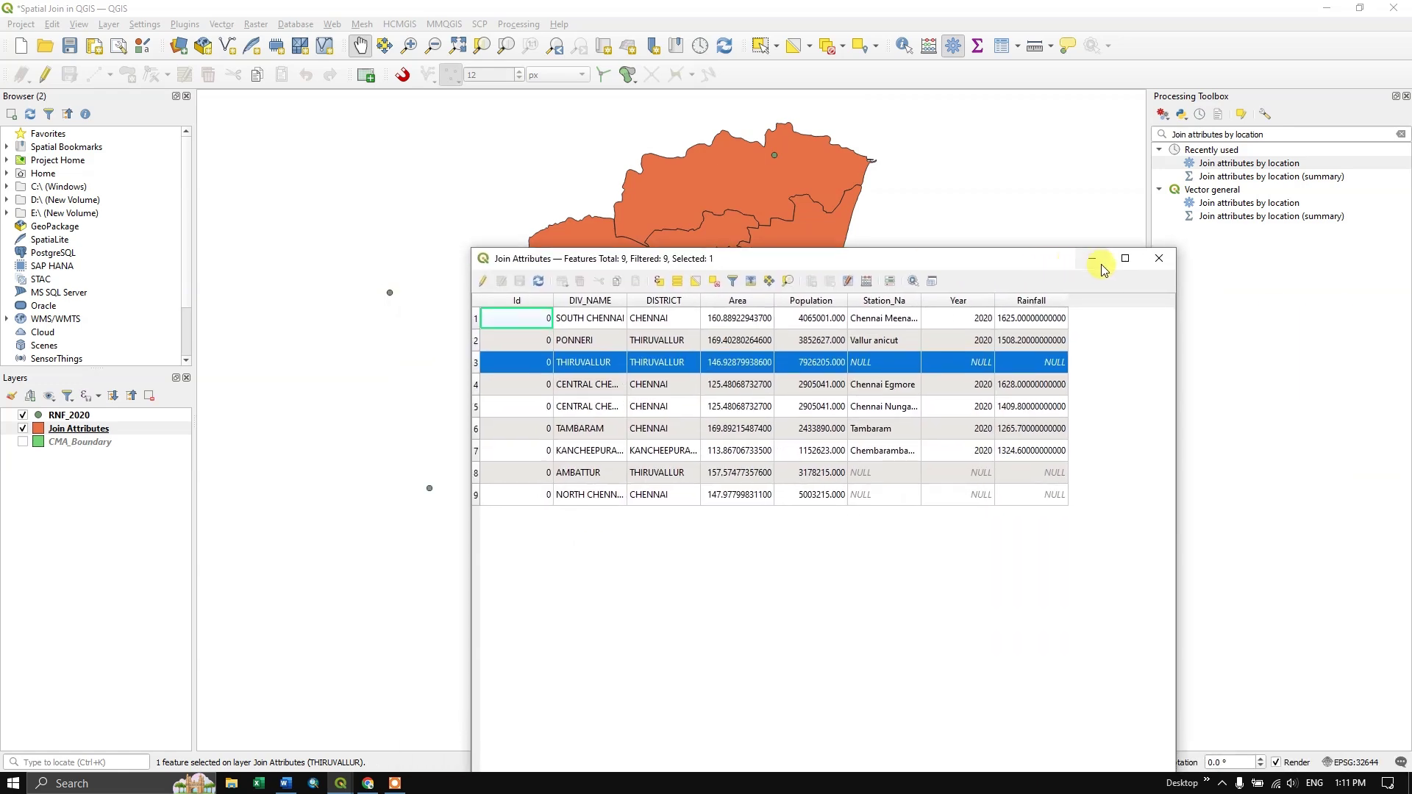
{"action": "left_click", "coordinate": [1161, 257]}
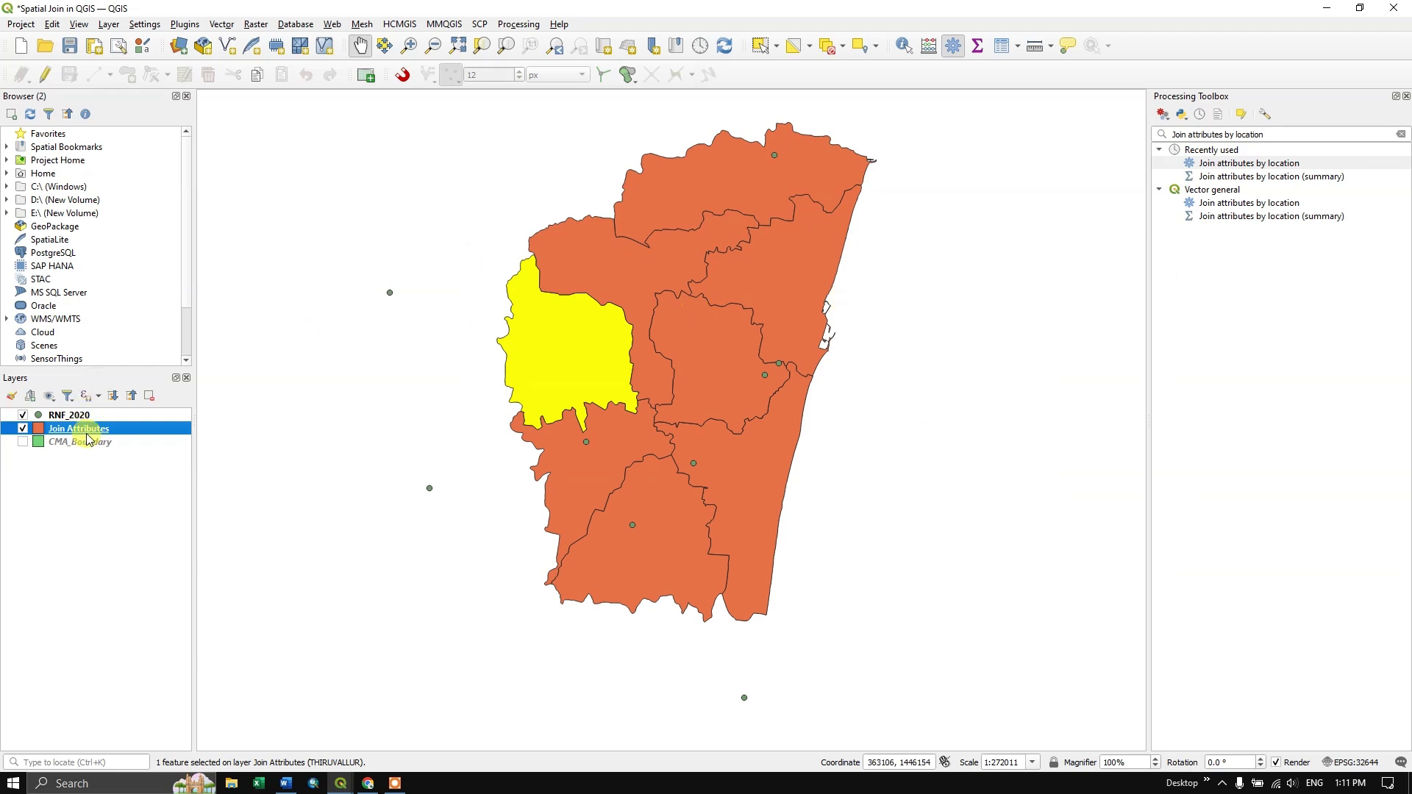
{"action": "left_click", "coordinate": [23, 429]}
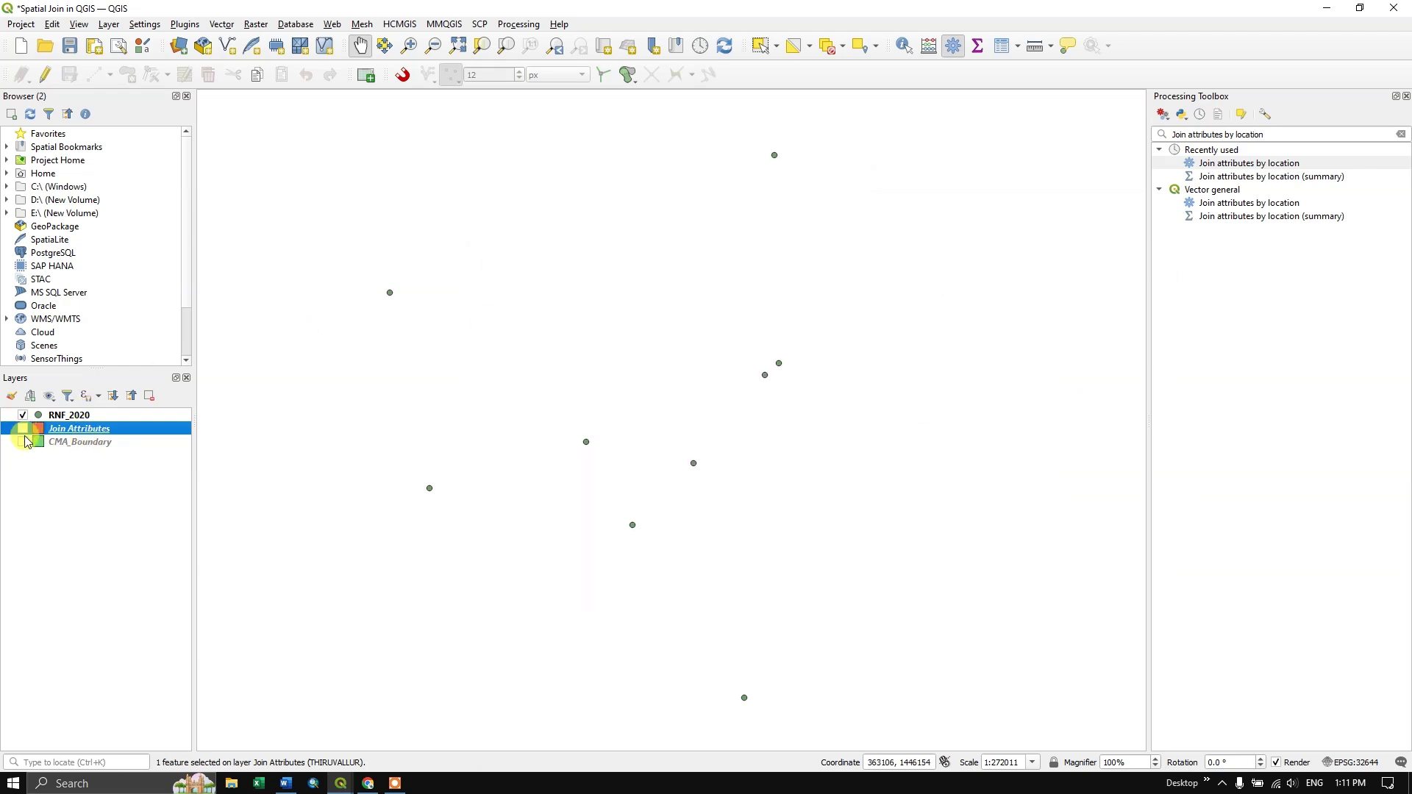
{"action": "left_click", "coordinate": [23, 443]}
- Examine the fields in the CMA_Boundary attribute table, then close it
{"action": "left_click", "coordinate": [77, 443]}
{"action": "right_click", "coordinate": [77, 442]}
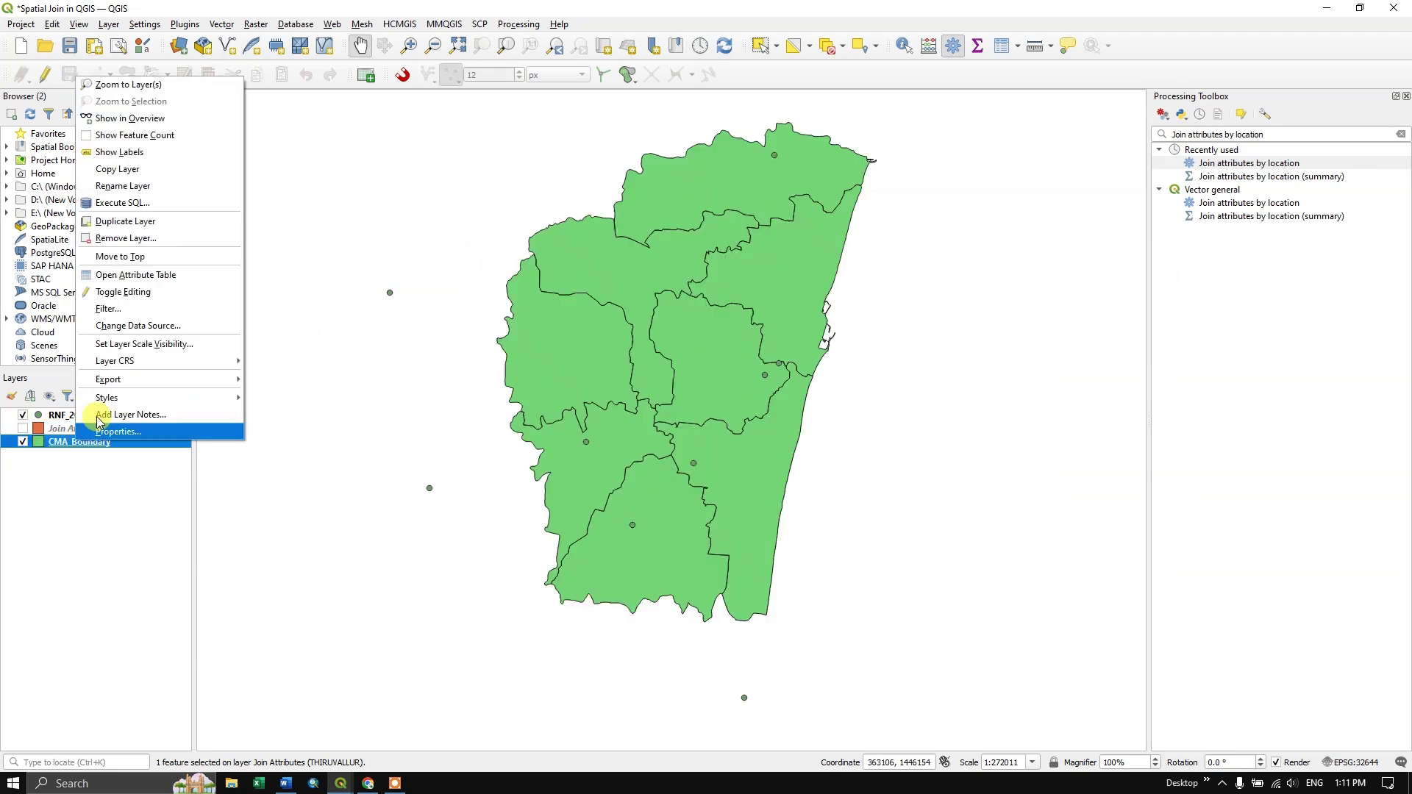
{"action": "left_click", "coordinate": [112, 275]}
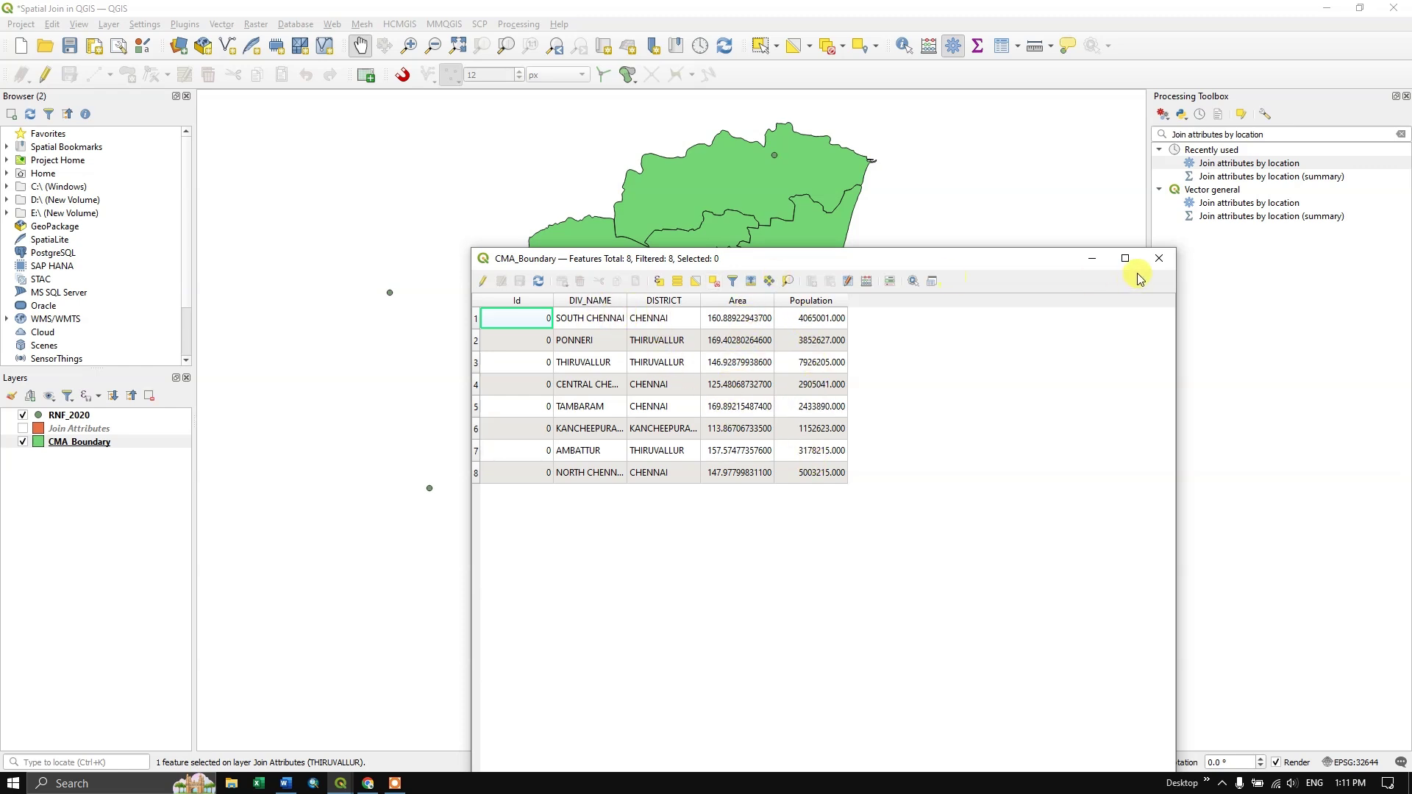
{"action": "left_click", "coordinate": [1159, 258]}
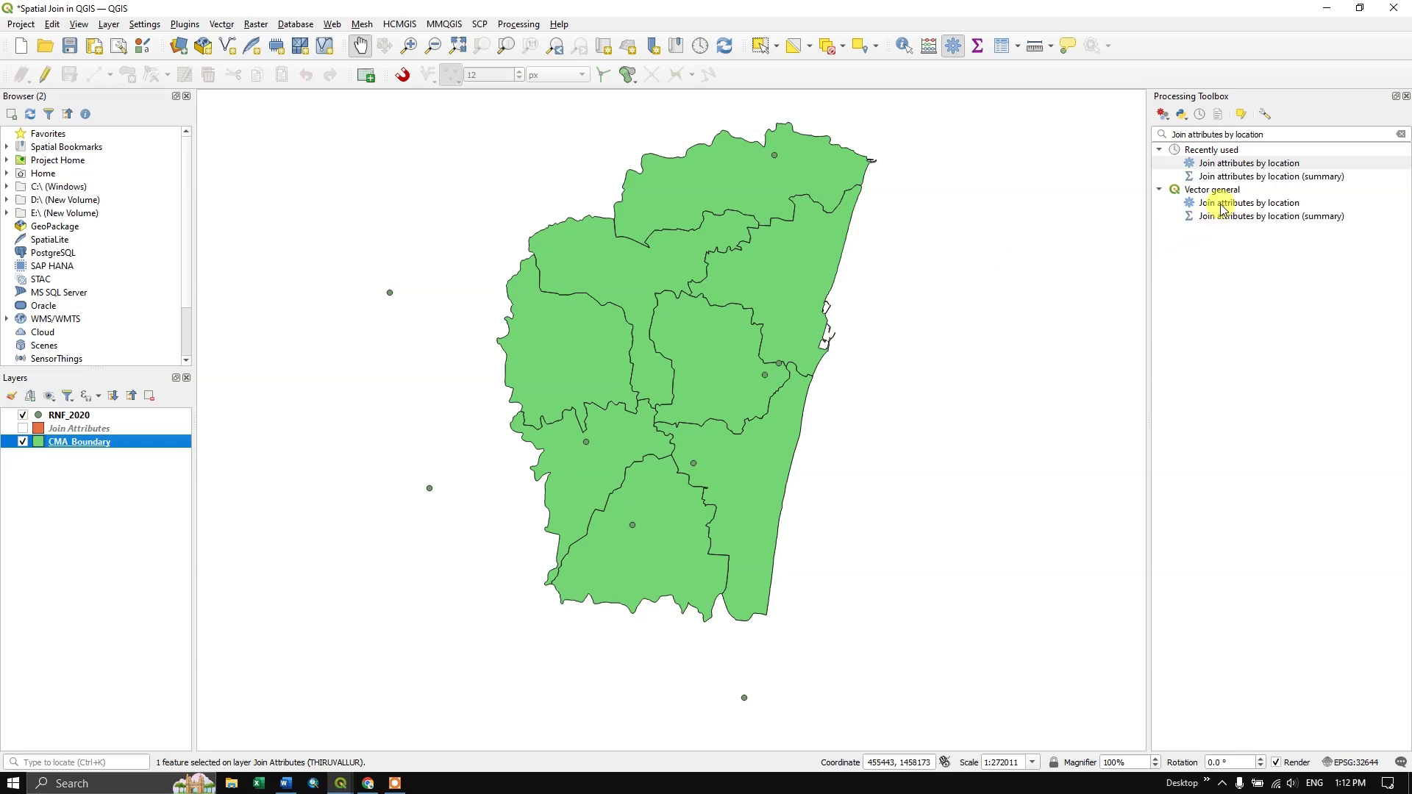
- Set up Join attributes by location from CMA_Boundary to RNF_2020, with DIV_NAME, Area and Population as the fields to add
{"action": "double_click", "coordinate": [1262, 165]}
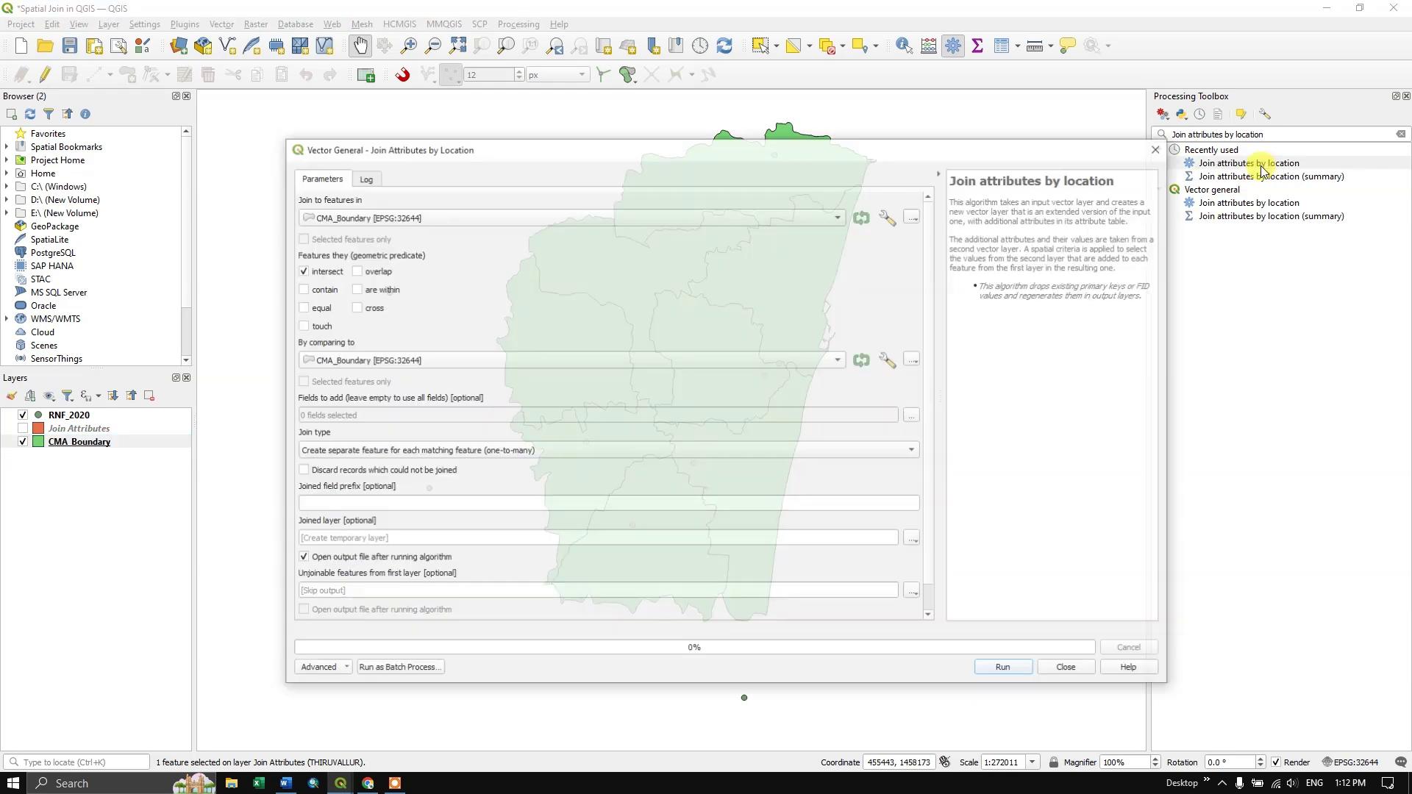
{"action": "left_click", "coordinate": [418, 221]}
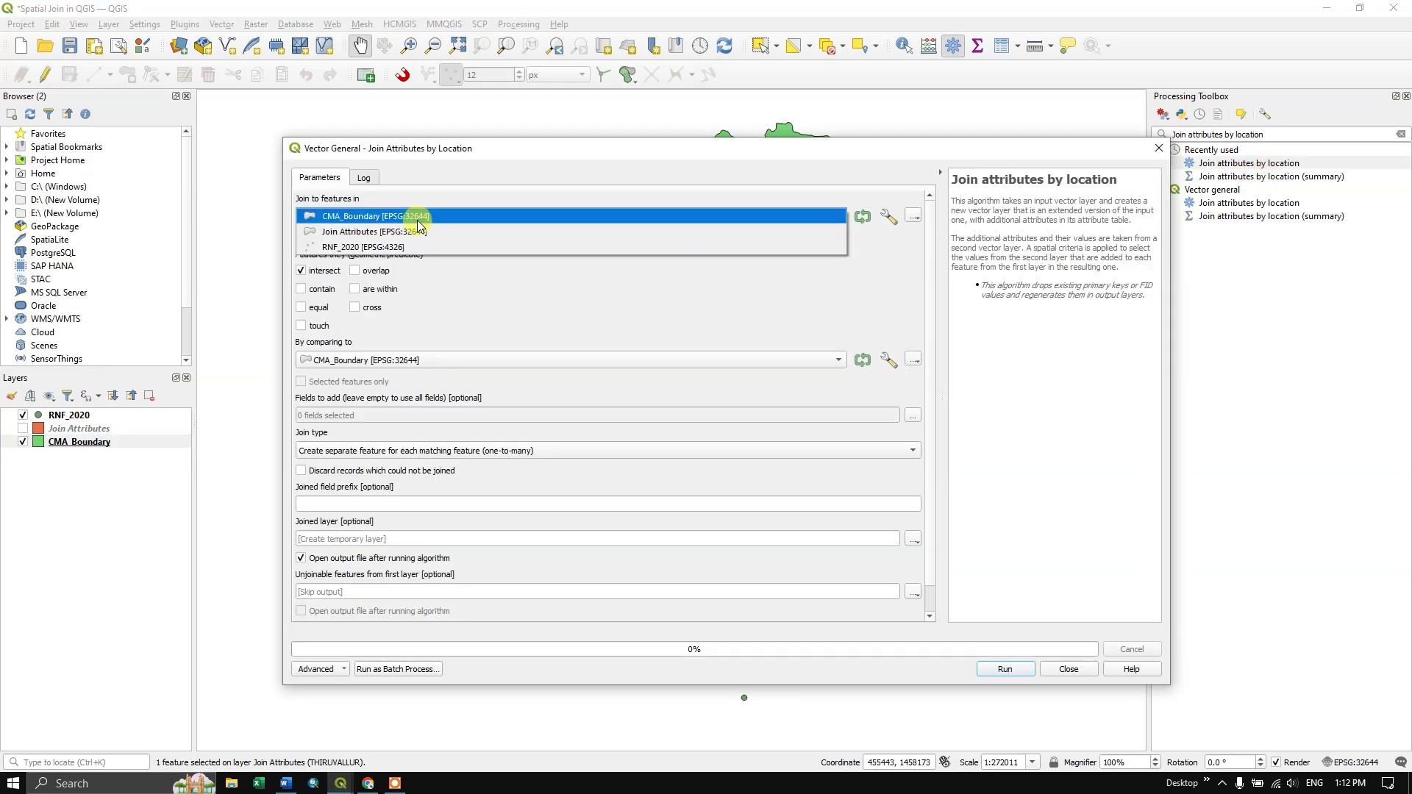
{"action": "left_click", "coordinate": [377, 248]}
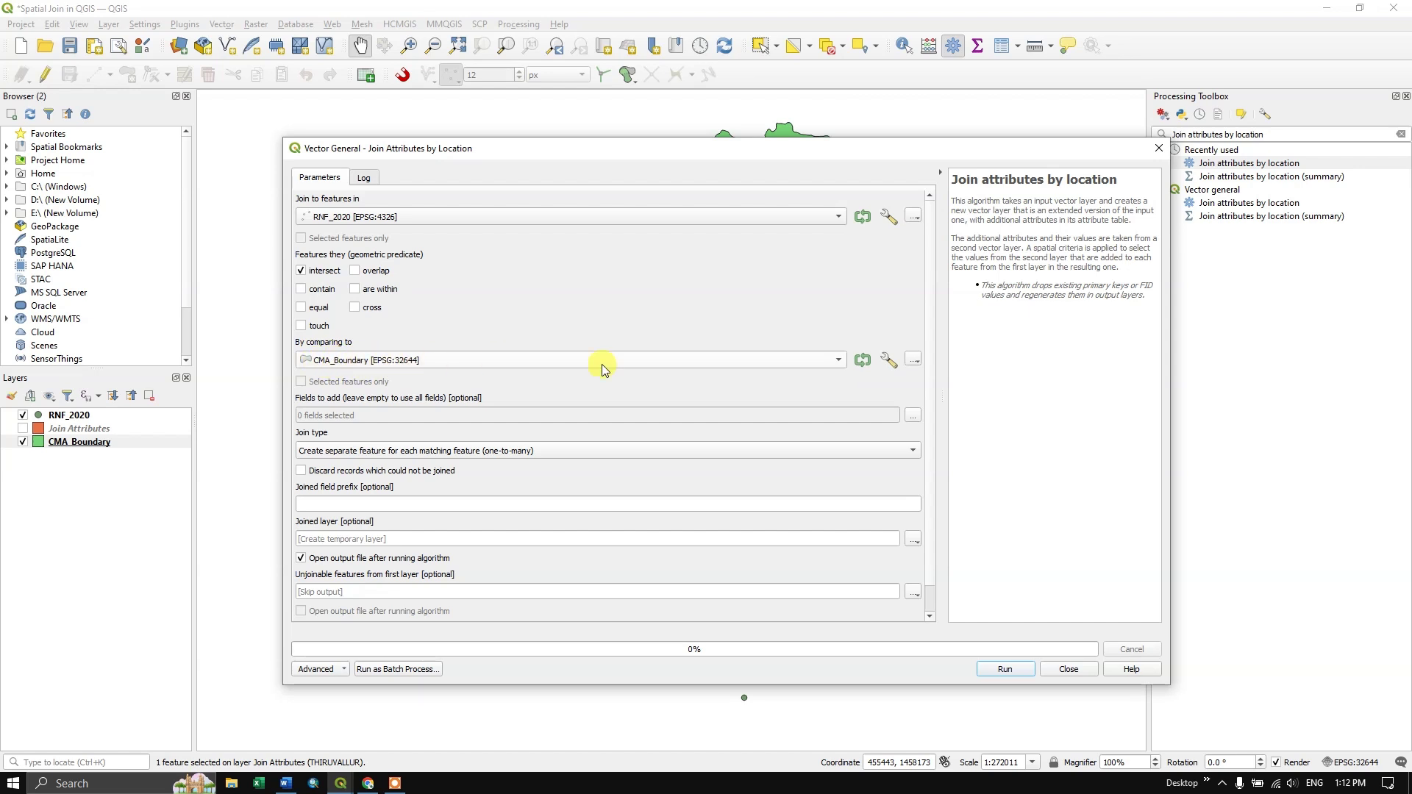
{"action": "left_click", "coordinate": [913, 417]}
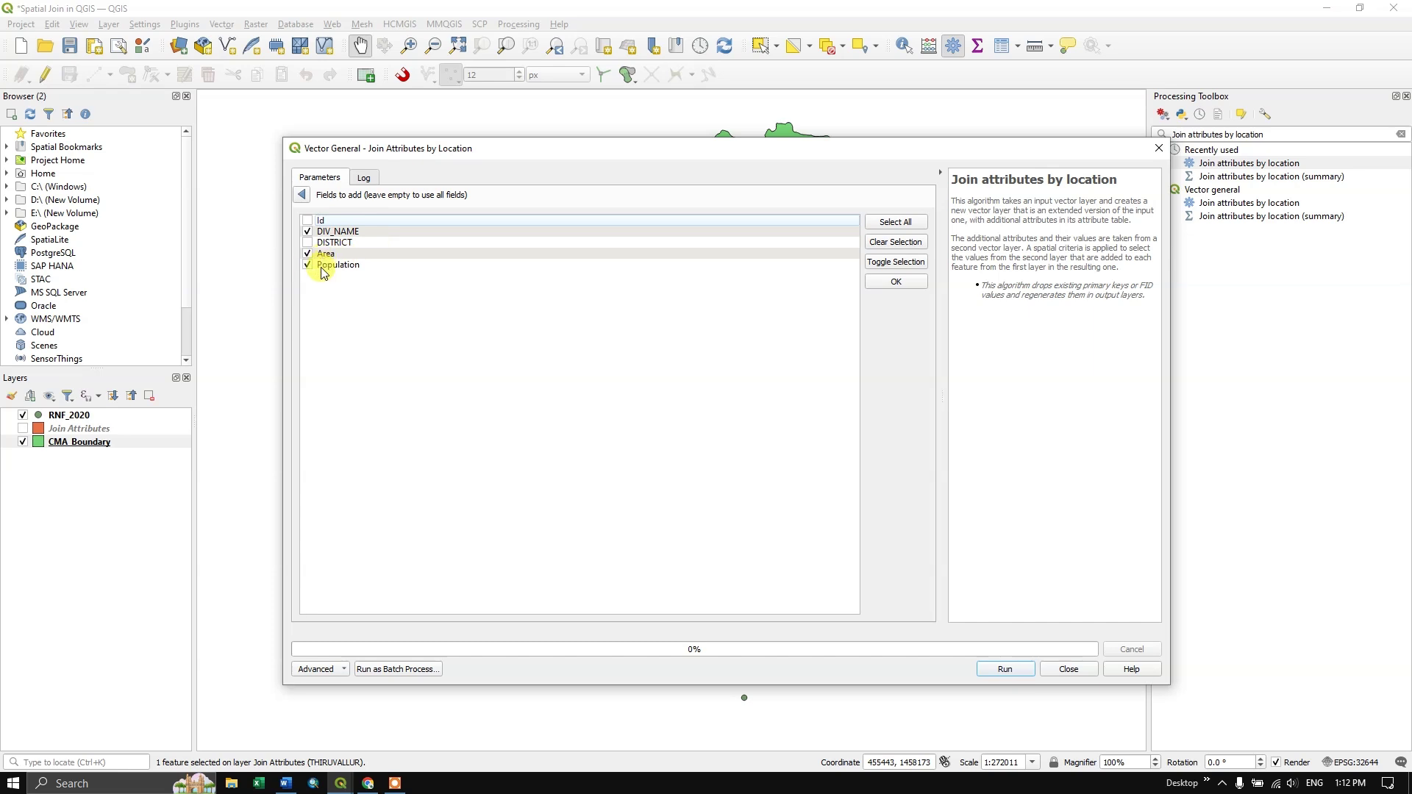
{"action": "left_click", "coordinate": [878, 286]}
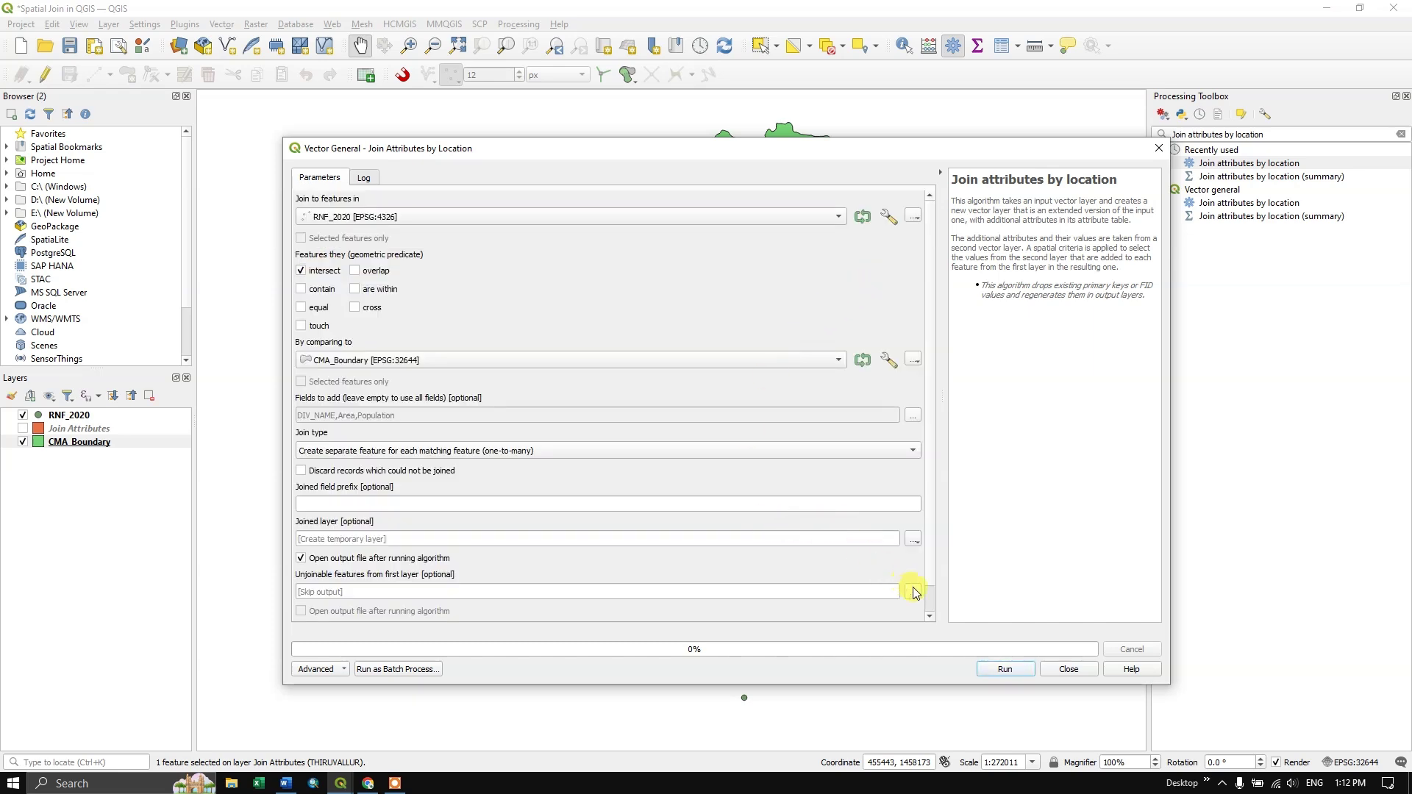
- Keep the joined output as a temporary layer, run the join and close the tool
{"action": "left_click", "coordinate": [915, 540]}
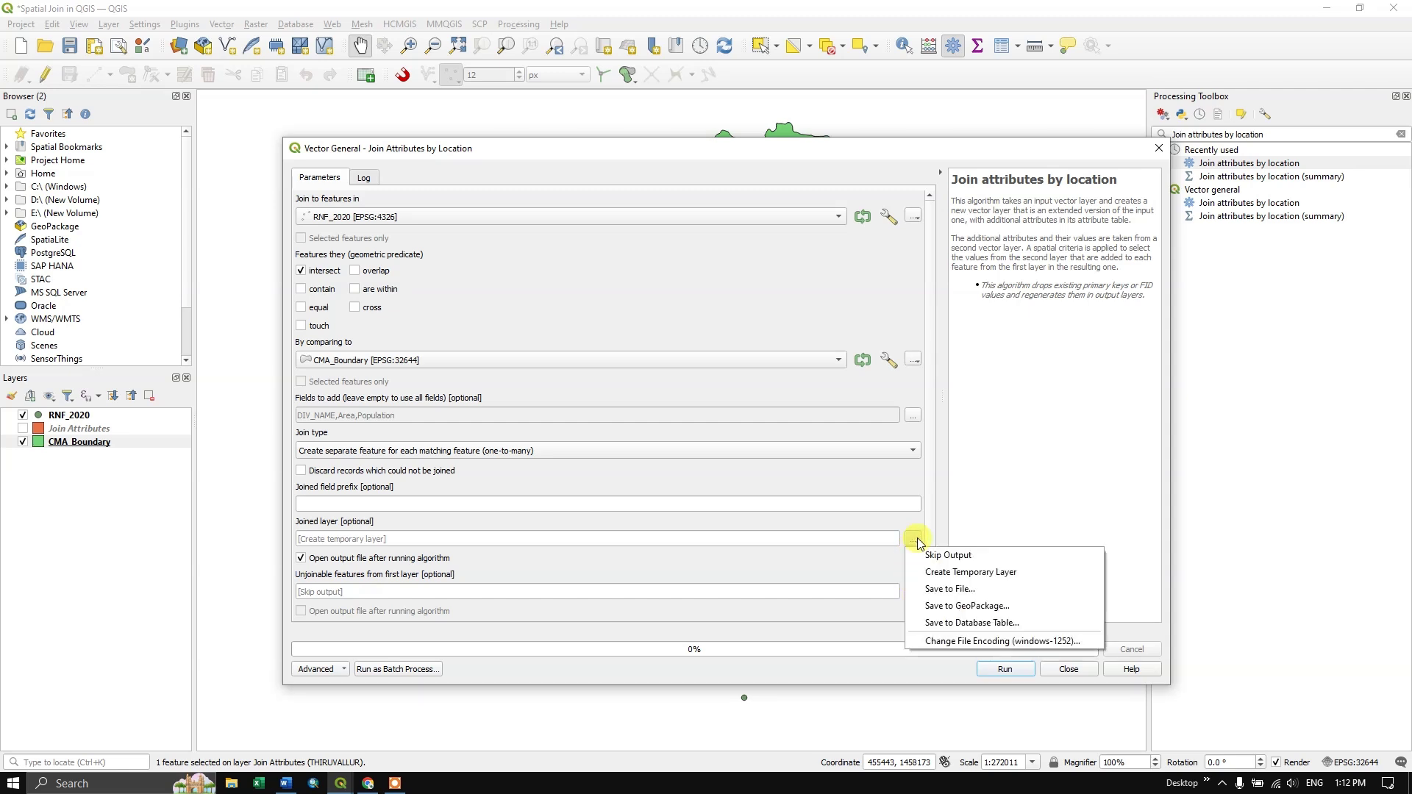
{"action": "left_click", "coordinate": [944, 573]}
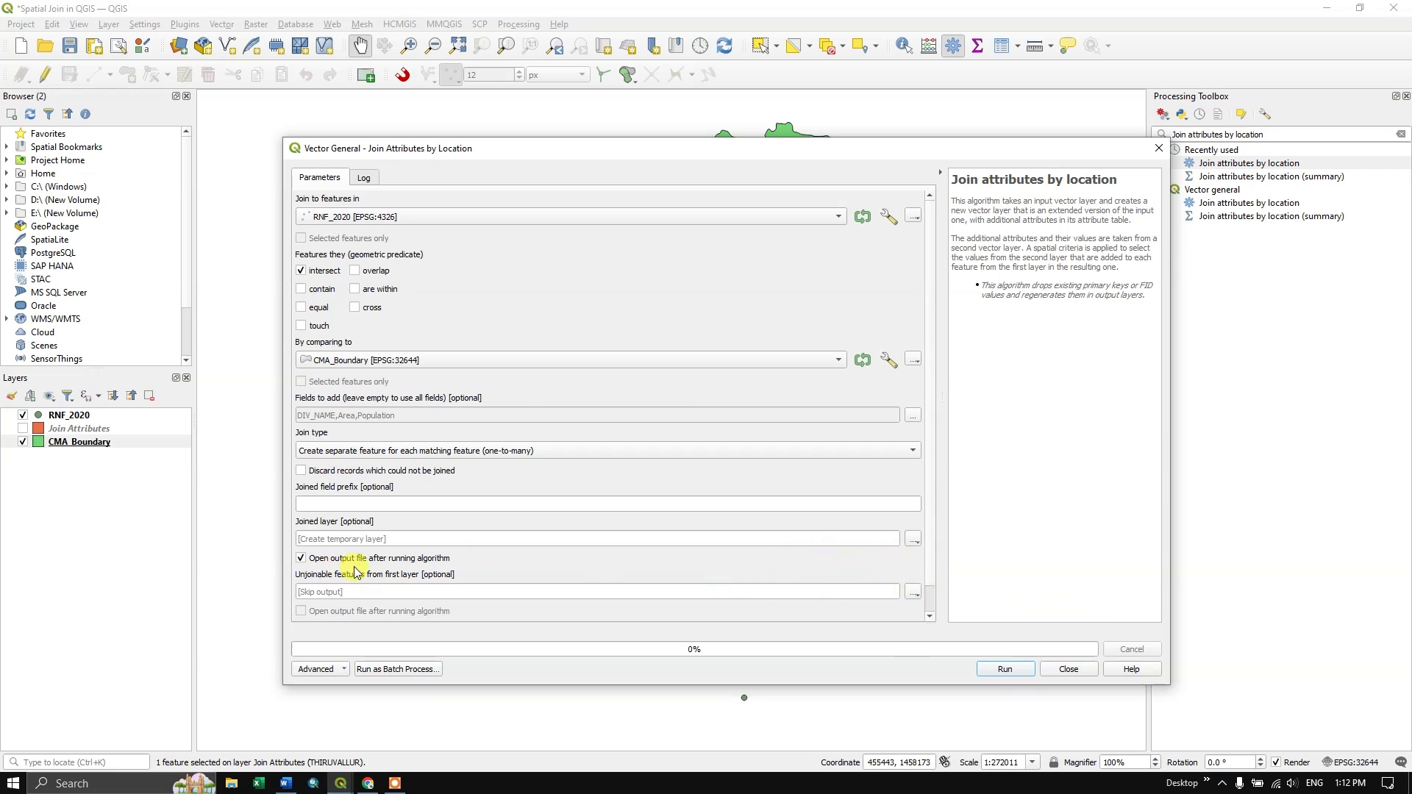
{"action": "left_click", "coordinate": [1002, 669]}
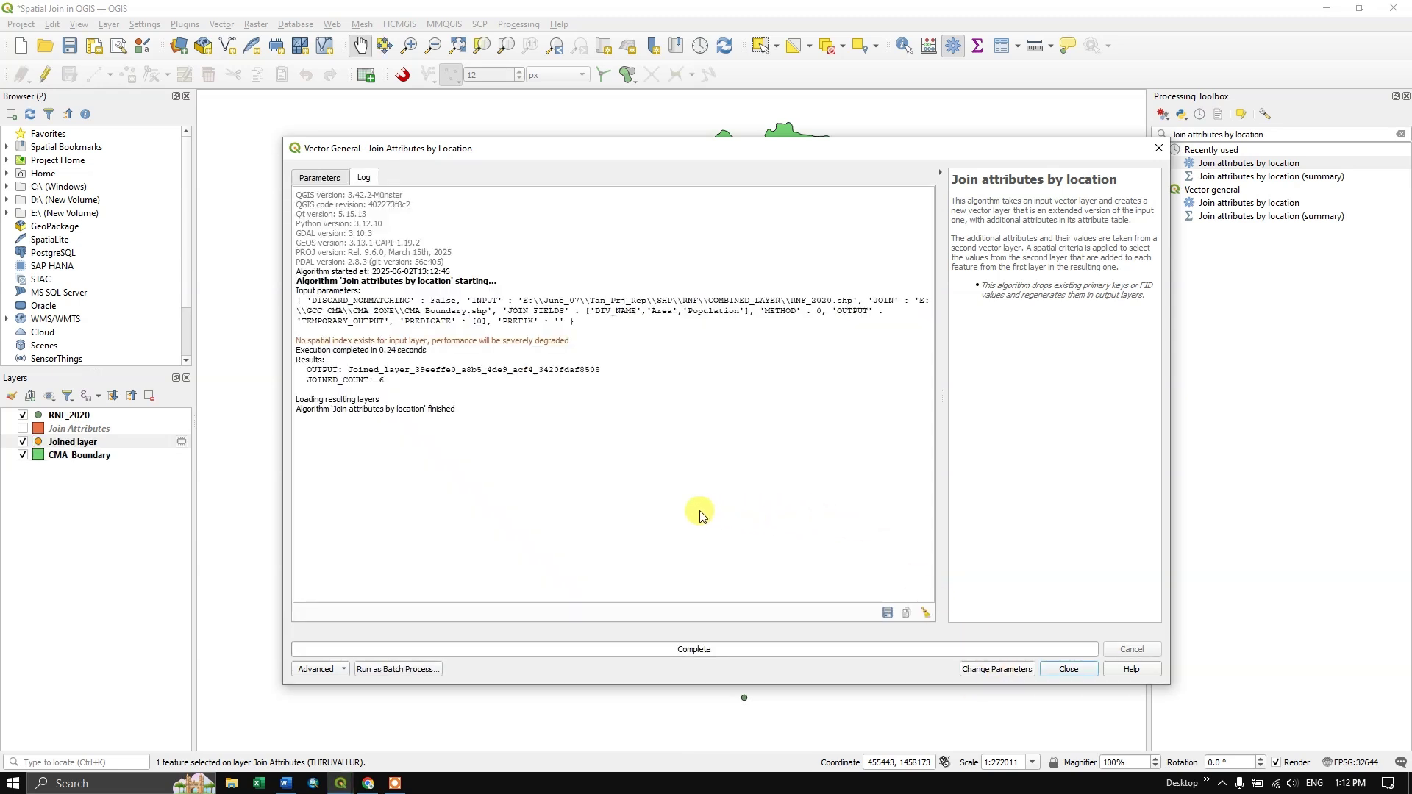
{"action": "left_click", "coordinate": [1153, 150]}
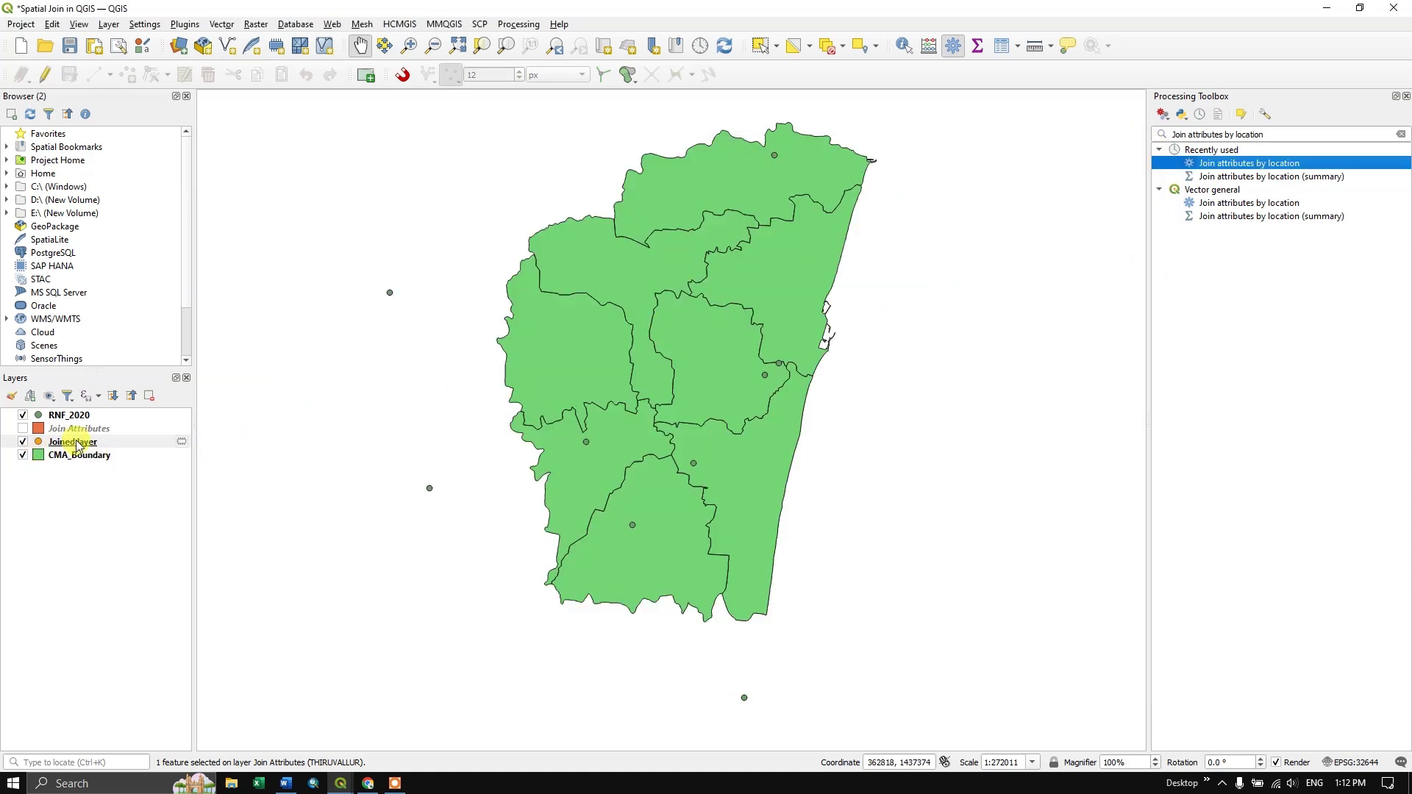
- Hide the RNF_2020 layer and open the attribute table of Joined layer
{"action": "left_click", "coordinate": [23, 415]}
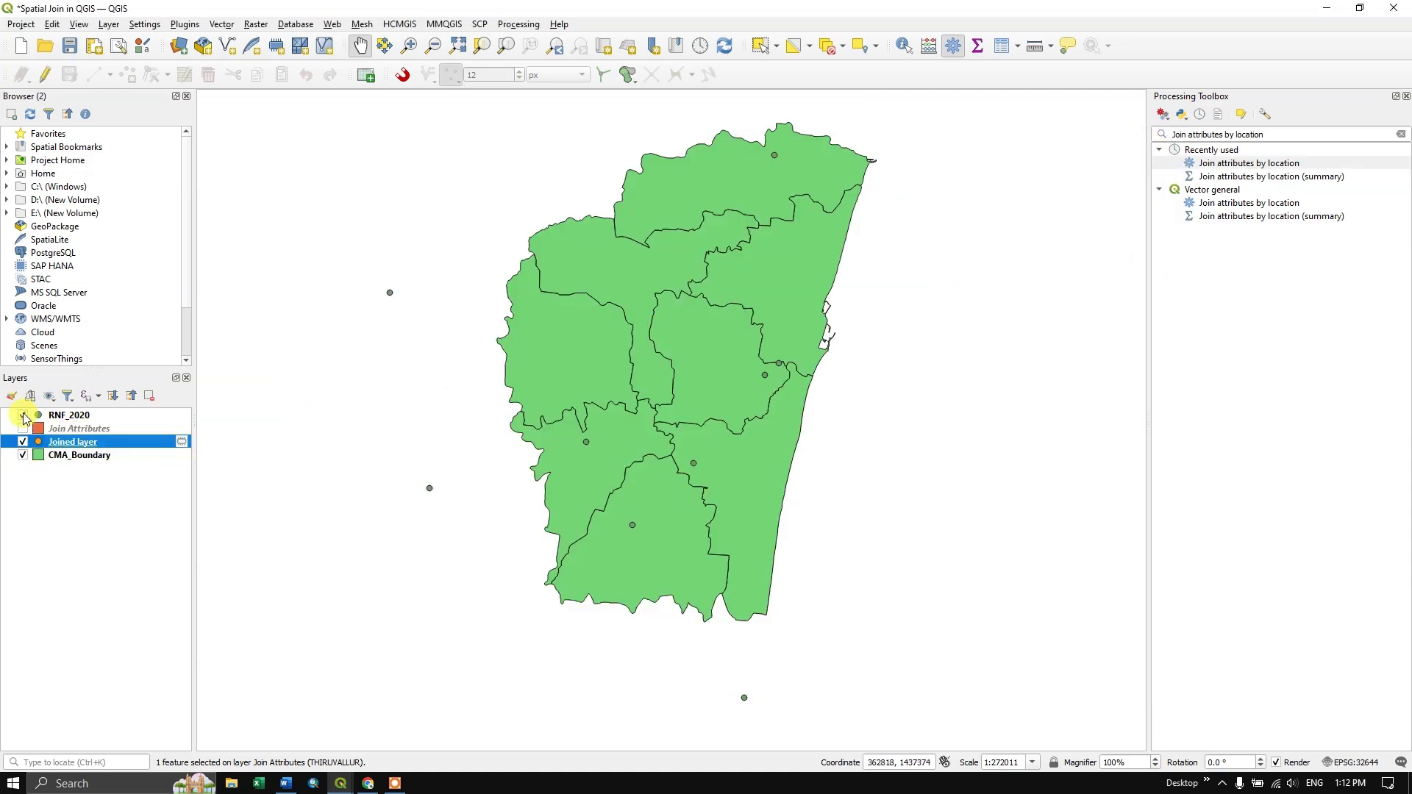
{"action": "right_click", "coordinate": [101, 446]}
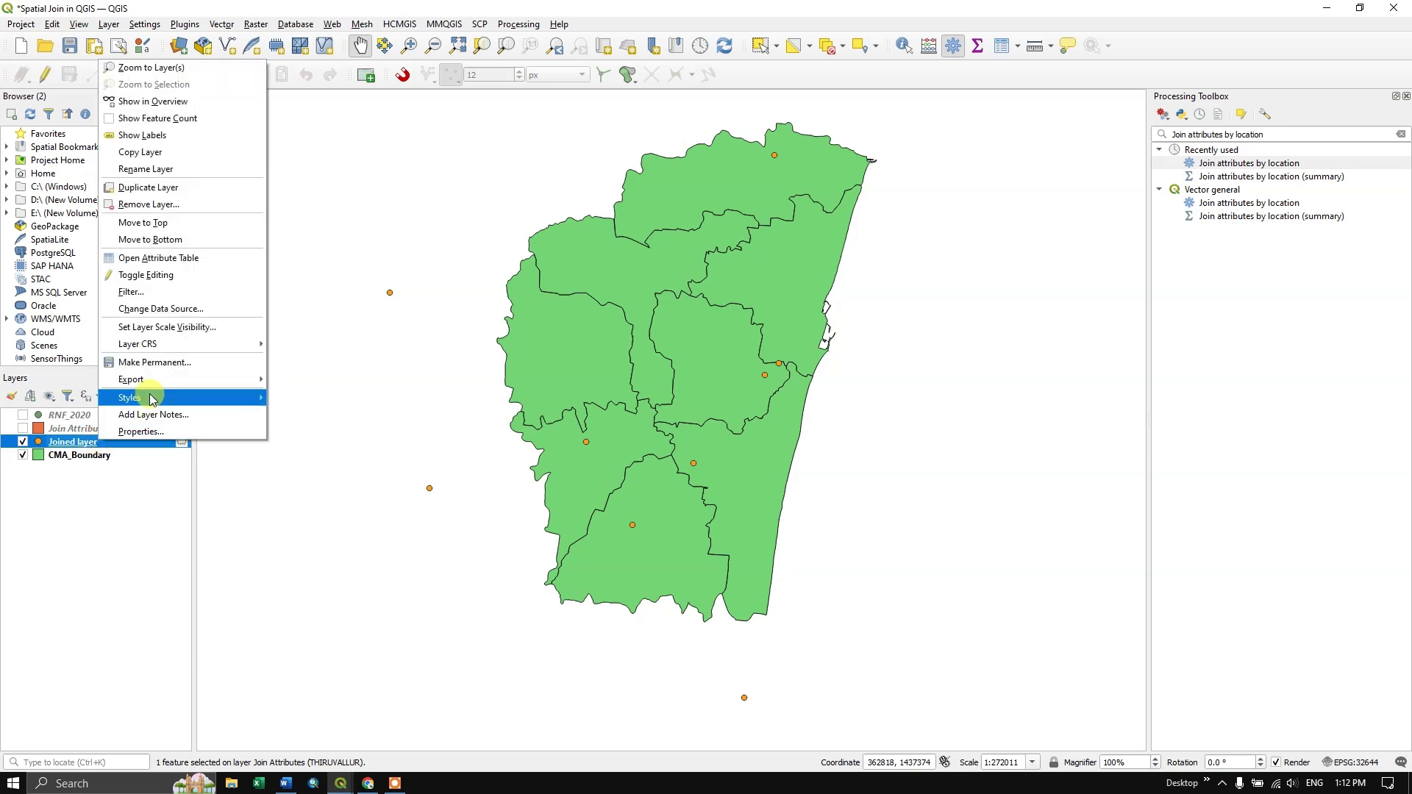
{"action": "left_click", "coordinate": [175, 259]}
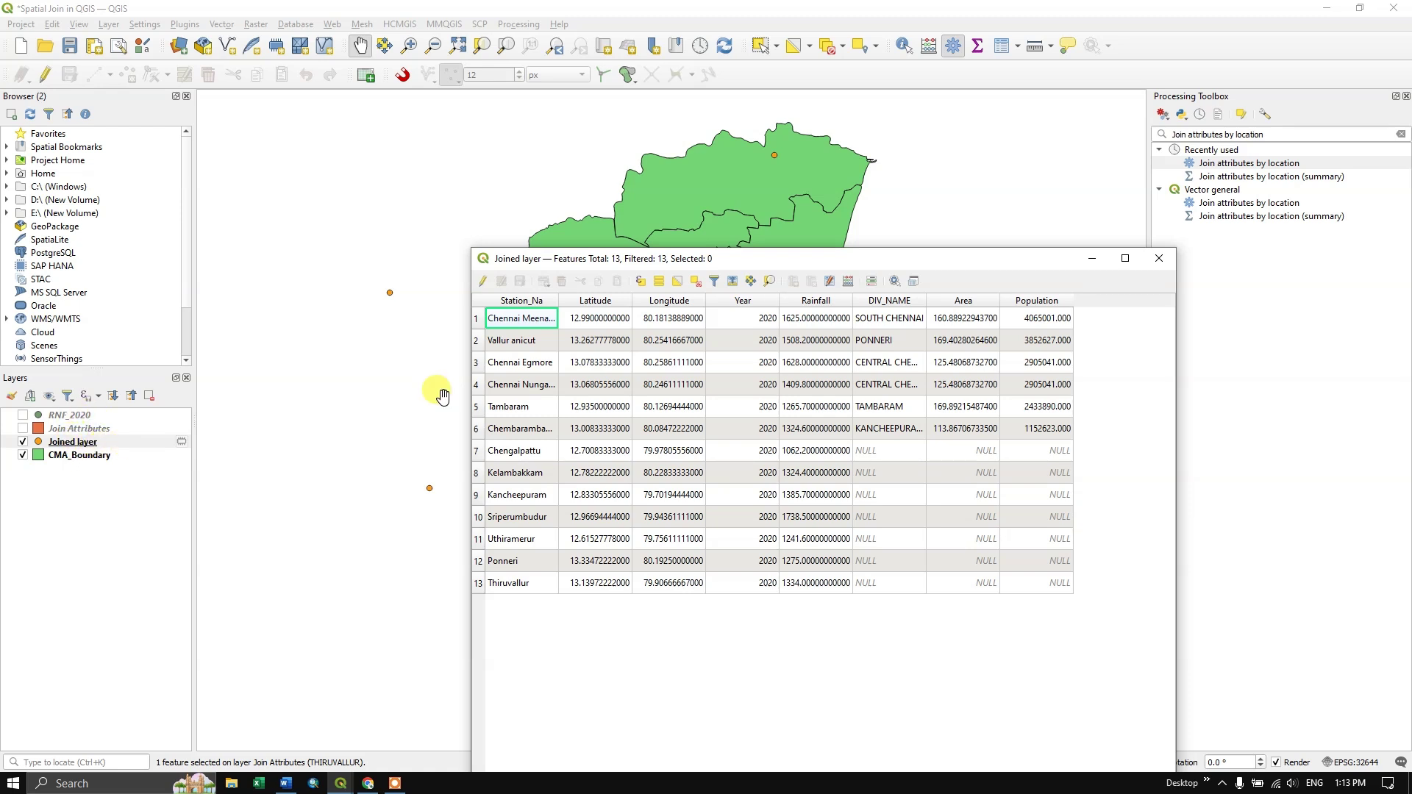
- Select the SOUTH CHENNAI record in the Joined layer table, compare it with its point on the map and close the table
{"action": "left_click_drag", "start_coordinate": [671, 260], "coordinate": [648, 235]}
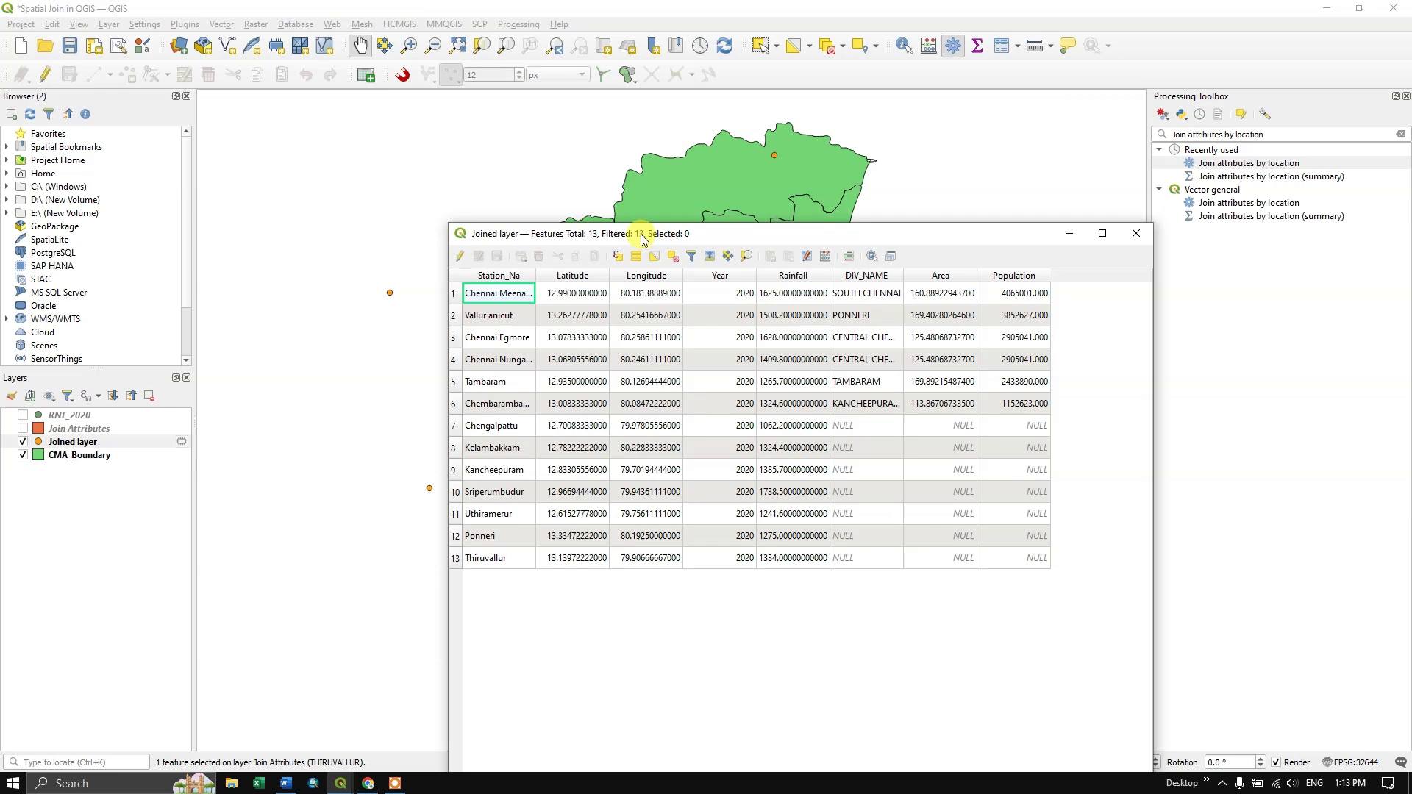
{"action": "left_click", "coordinate": [456, 294]}
{"action": "left_click_drag", "start_coordinate": [581, 234], "coordinate": [996, 294]}
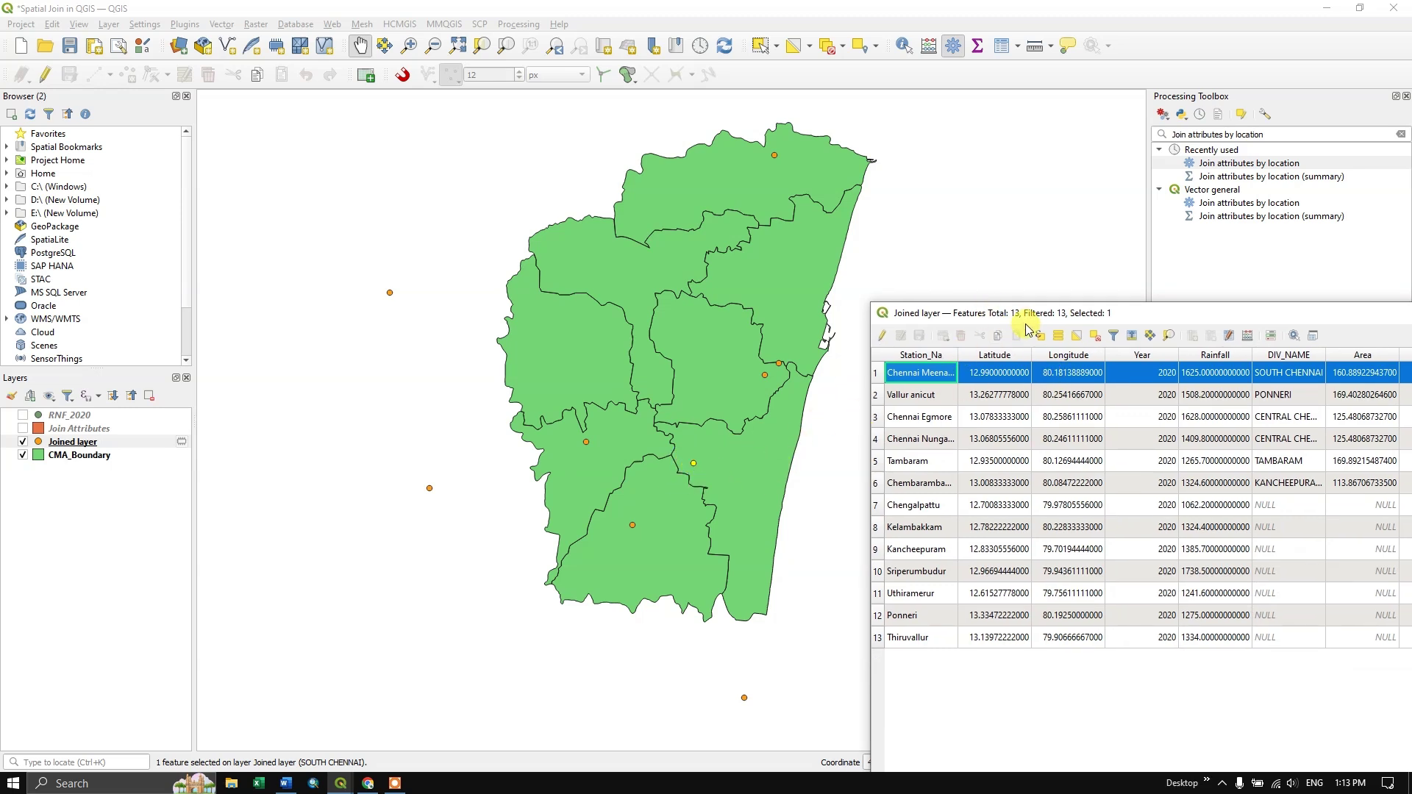
{"action": "left_click_drag", "start_coordinate": [1051, 314], "coordinate": [812, 281]}
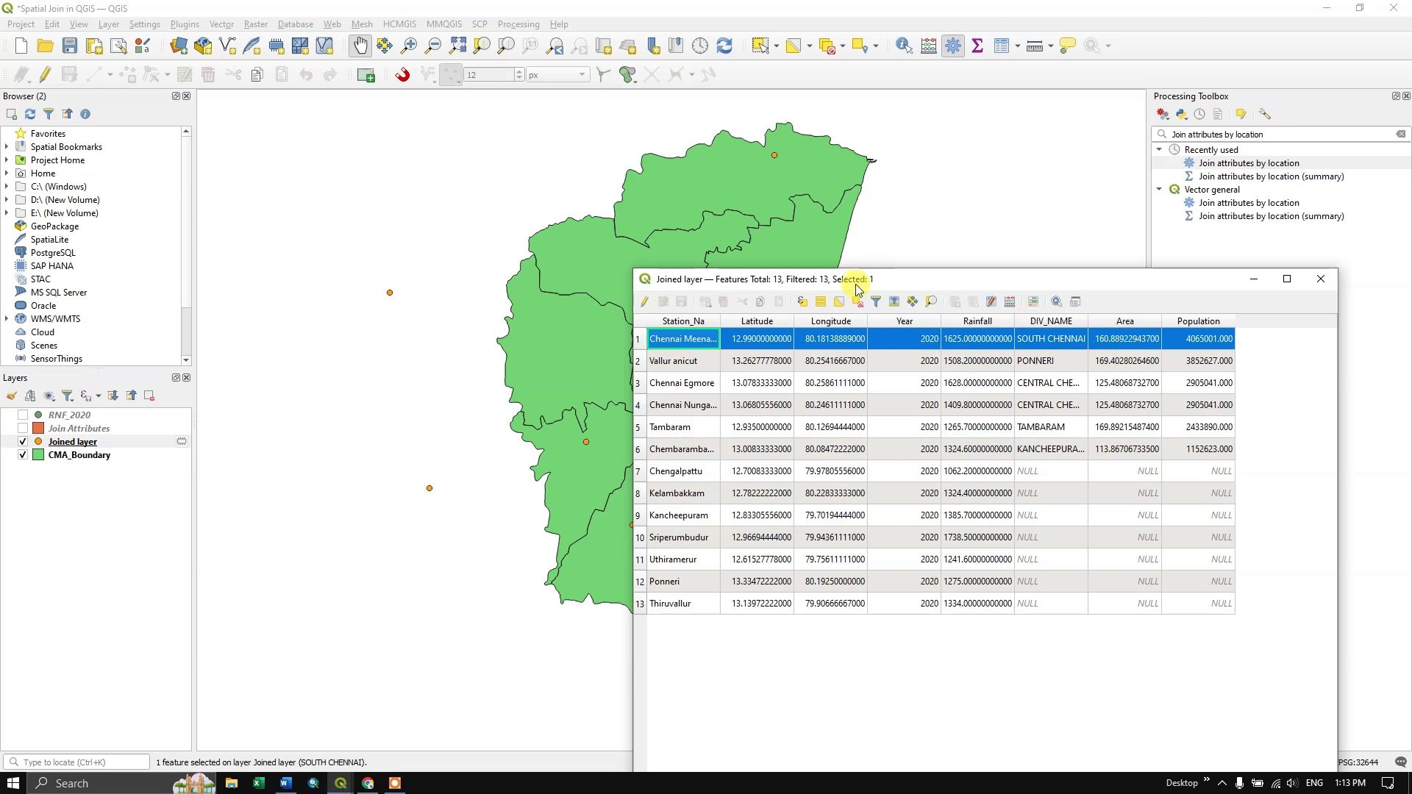
{"action": "left_click_drag", "start_coordinate": [856, 287], "coordinate": [961, 284]}
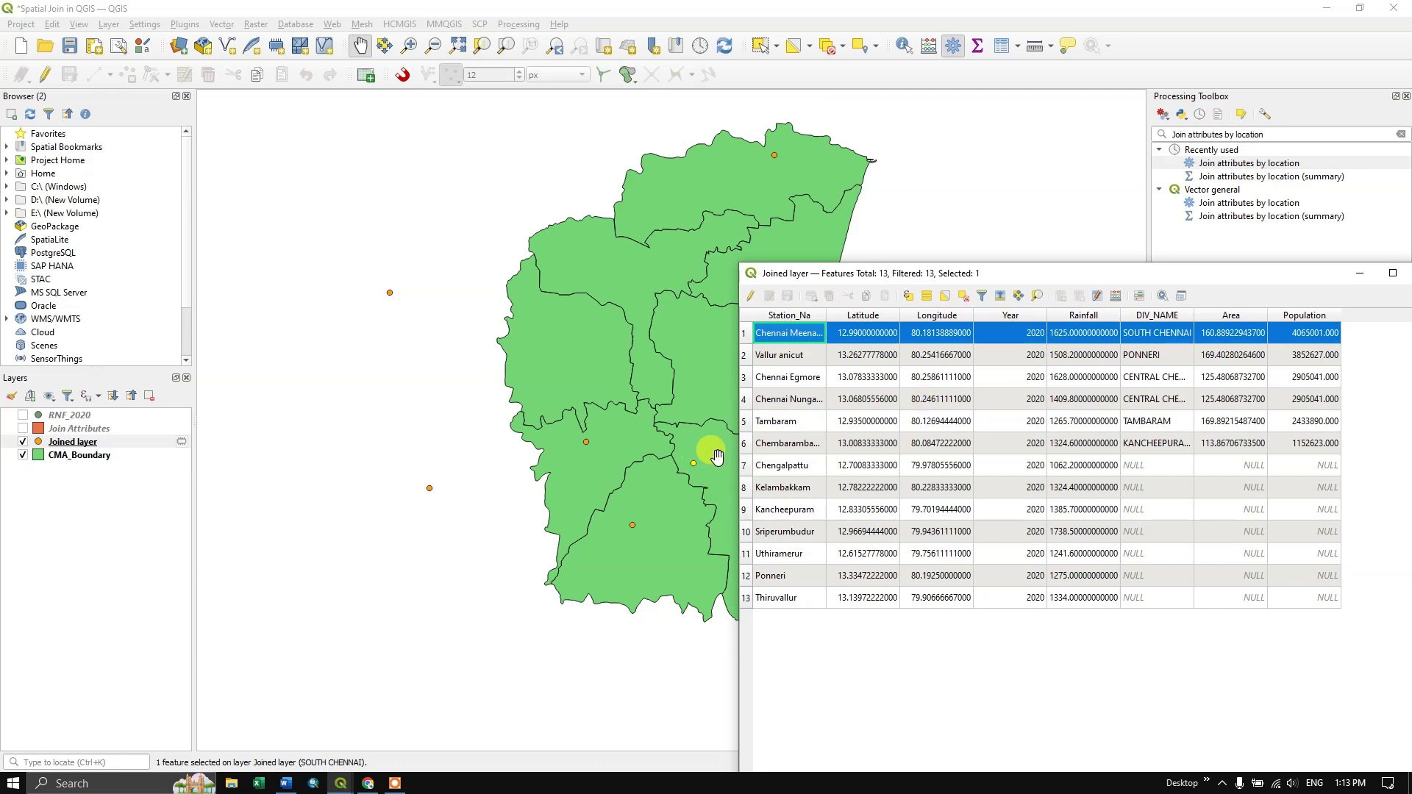
{"action": "left_click_drag", "start_coordinate": [994, 277], "coordinate": [636, 158]}
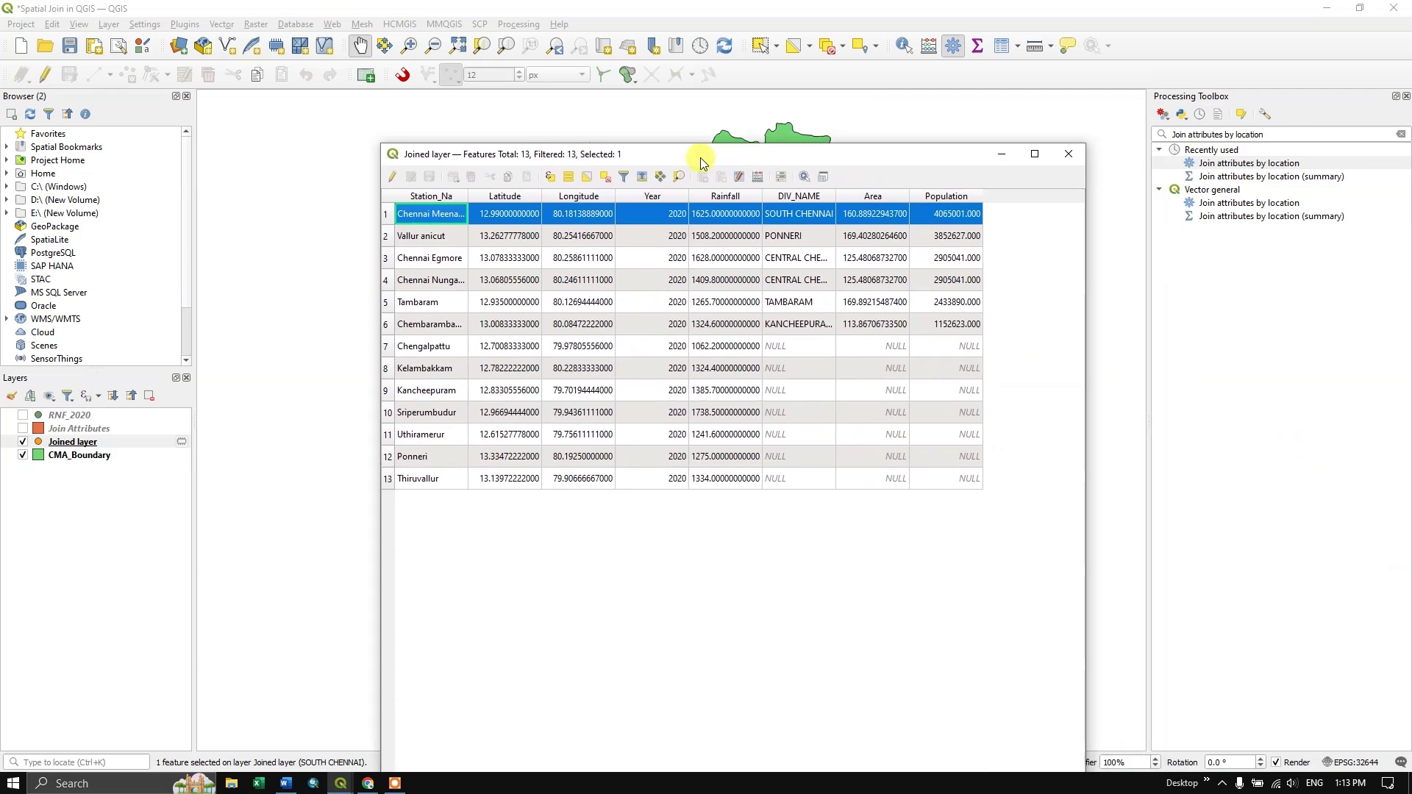
{"action": "left_click", "coordinate": [1064, 154]}
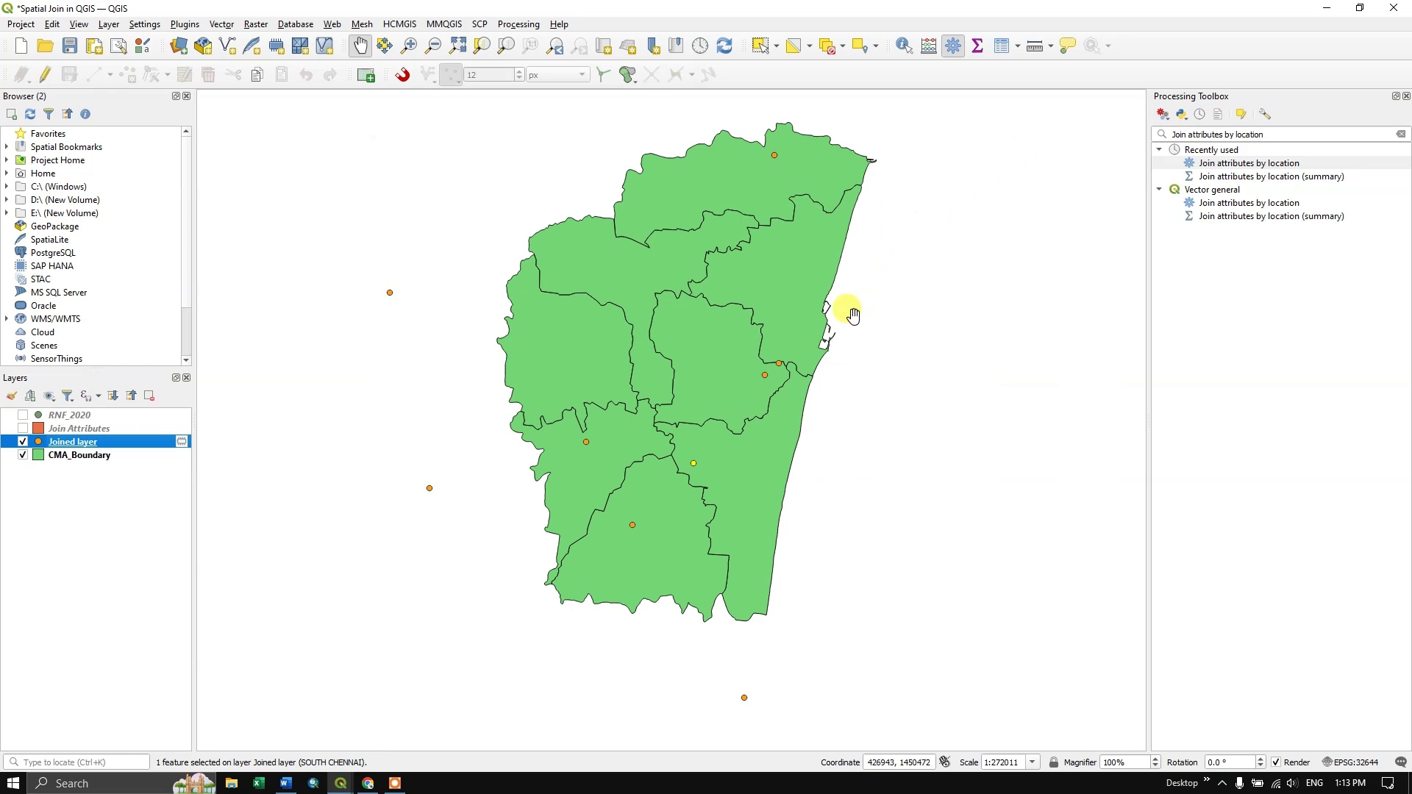